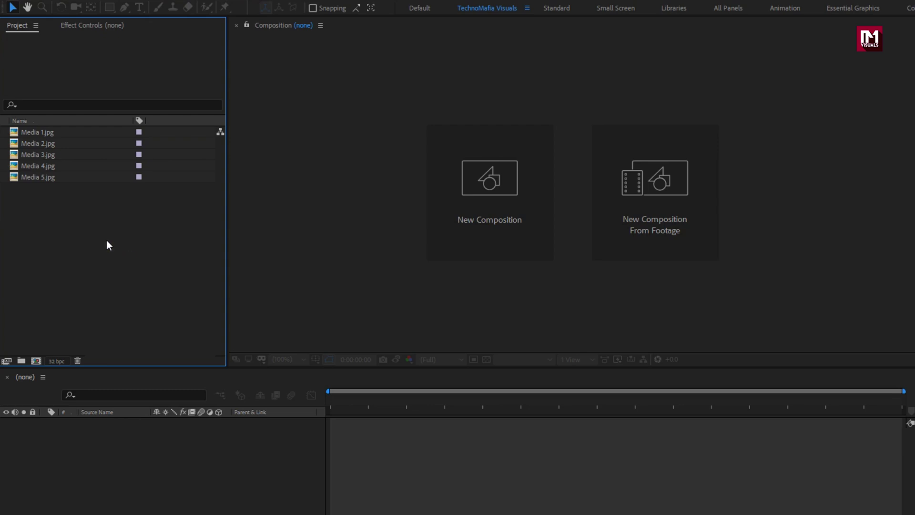
# - Create a 1920 x 1080, 30 fps composition named Slide_1 with a duration of 3 seconds
pyautogui.click(51, 131)
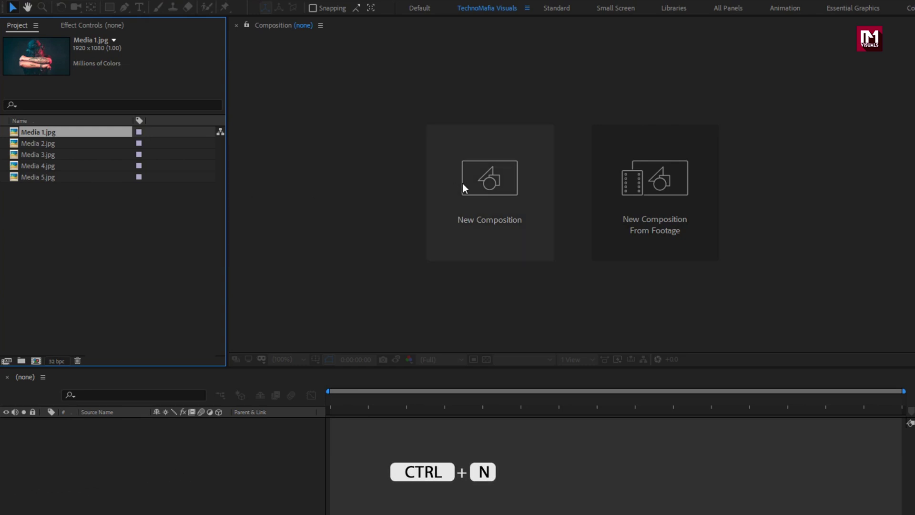
pyautogui.click(475, 182)
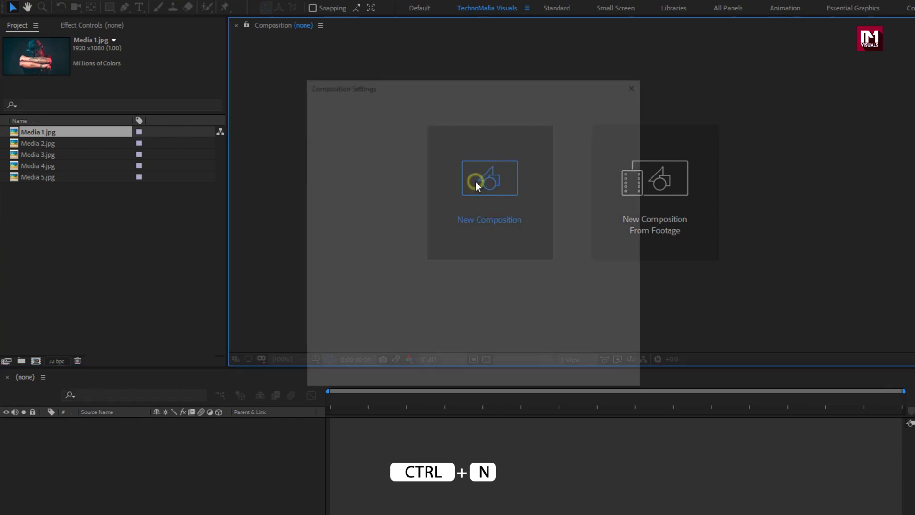
pyautogui.write('Slide_1')
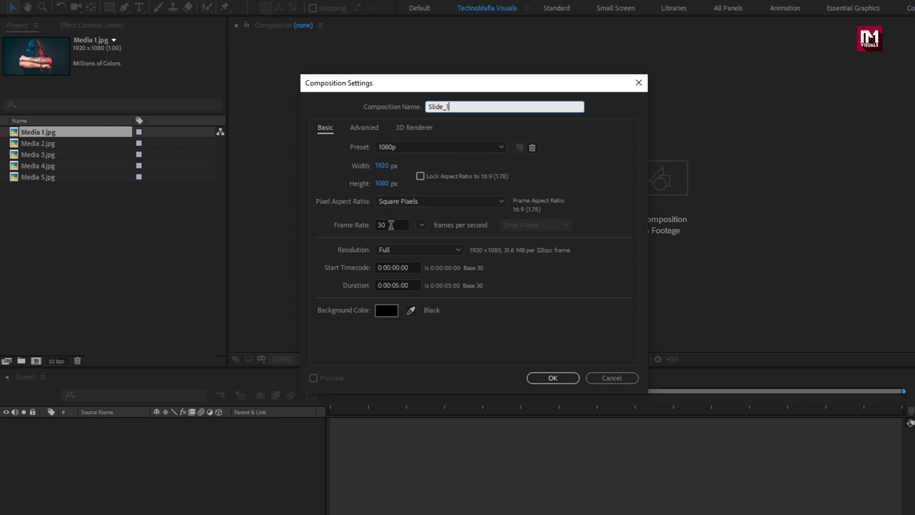
pyautogui.click(396, 285)
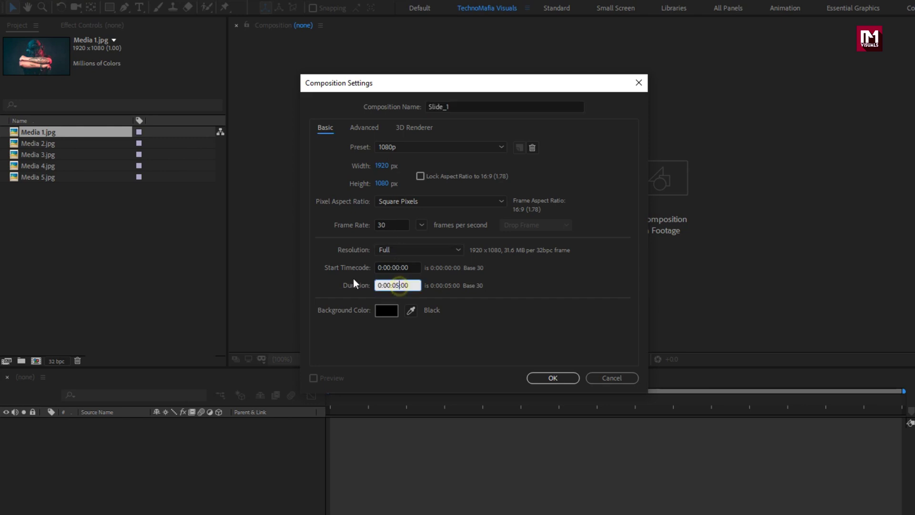
pyautogui.write('03')
pyautogui.click(552, 378)
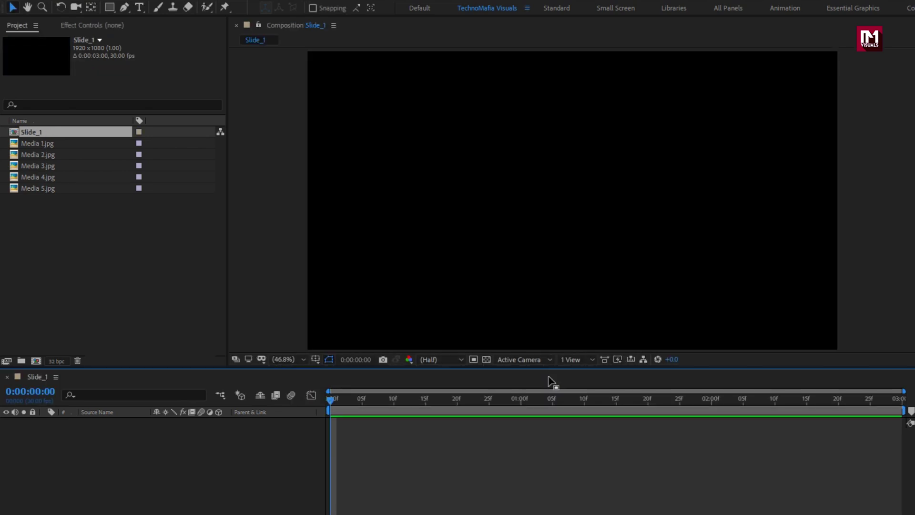
# - Draw a rectangle covering the whole frame with the off-white fill F0EAEA, and leave its shape layer collapsed and deselected
pyautogui.click(109, 7)
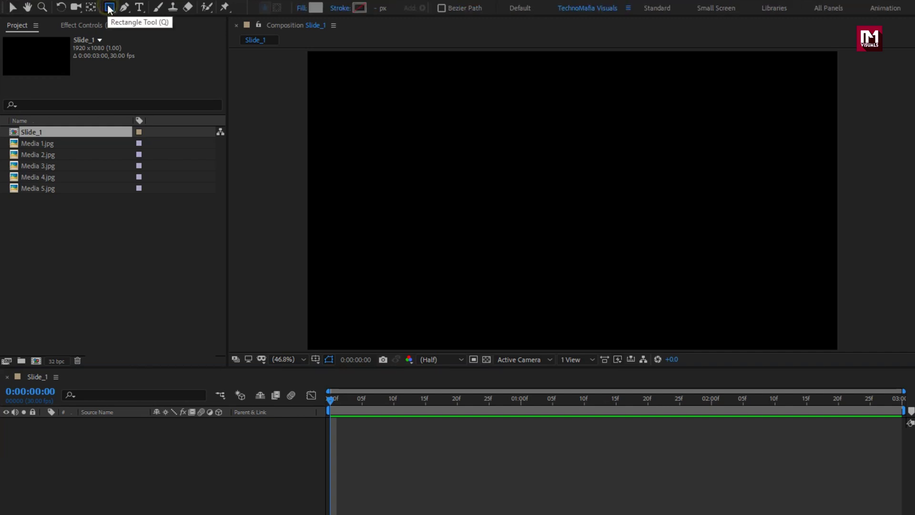
pyautogui.click(317, 7)
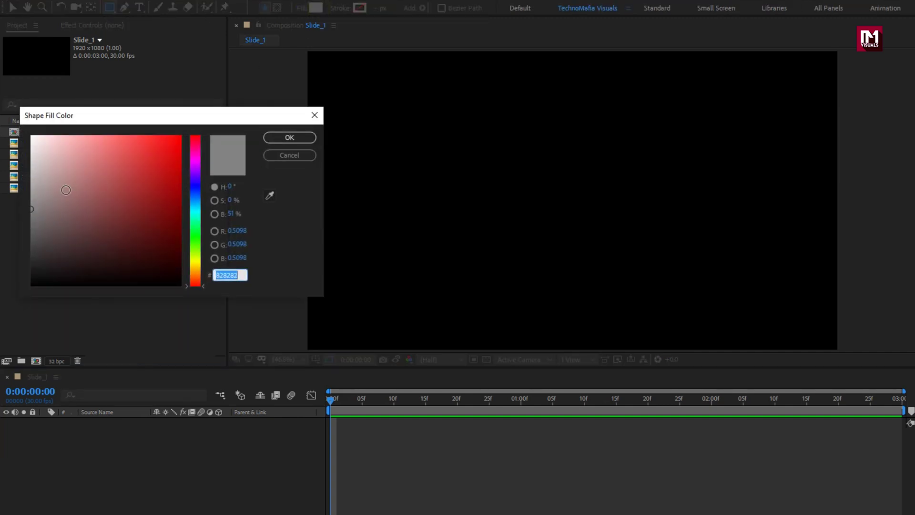
pyautogui.moveTo(32, 144); pyautogui.dragTo(33, 144)
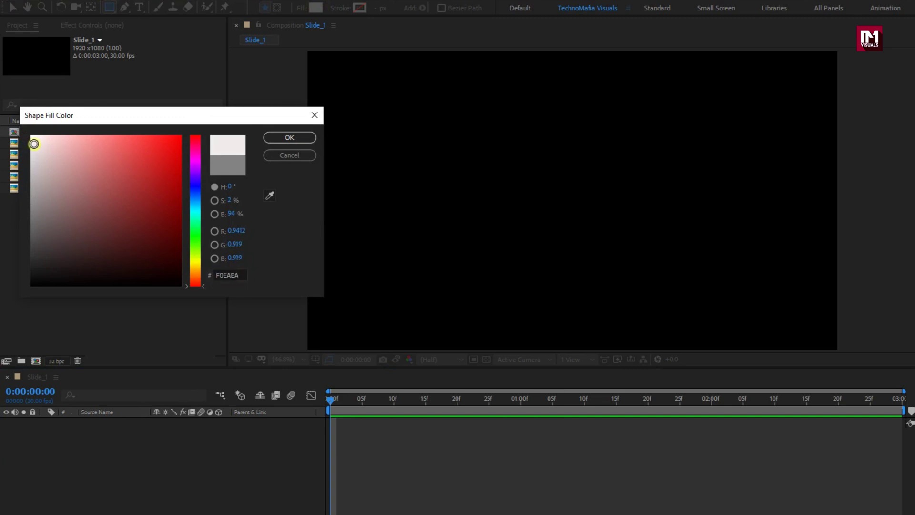
pyautogui.click(278, 137)
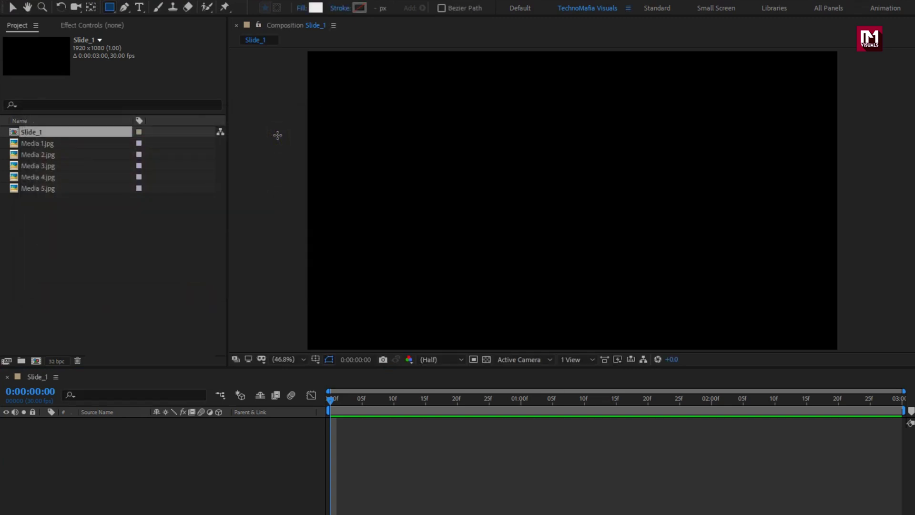
pyautogui.moveTo(837, 53); pyautogui.dragTo(303, 361)
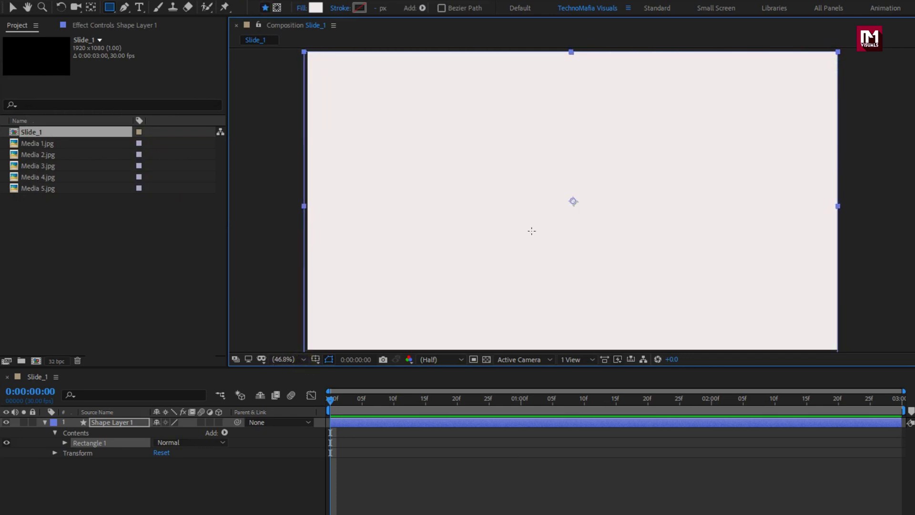
pyautogui.click(45, 422)
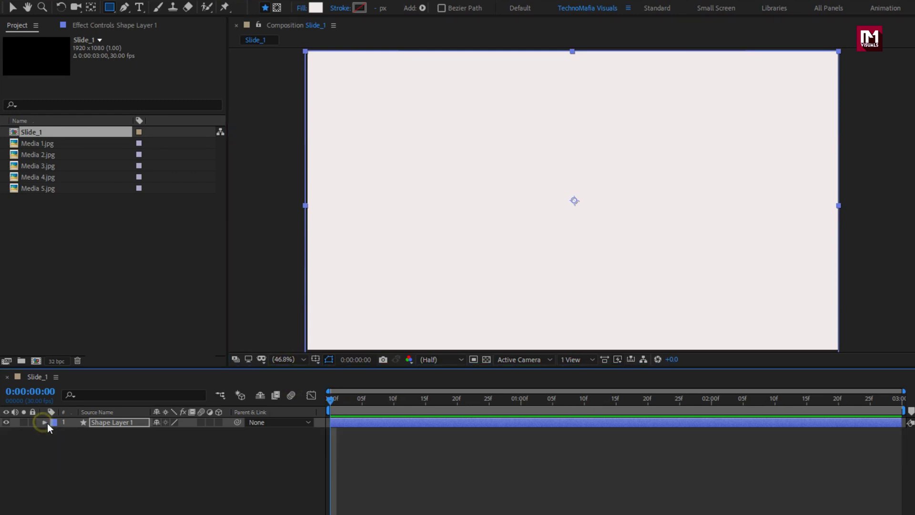
pyautogui.click(95, 443)
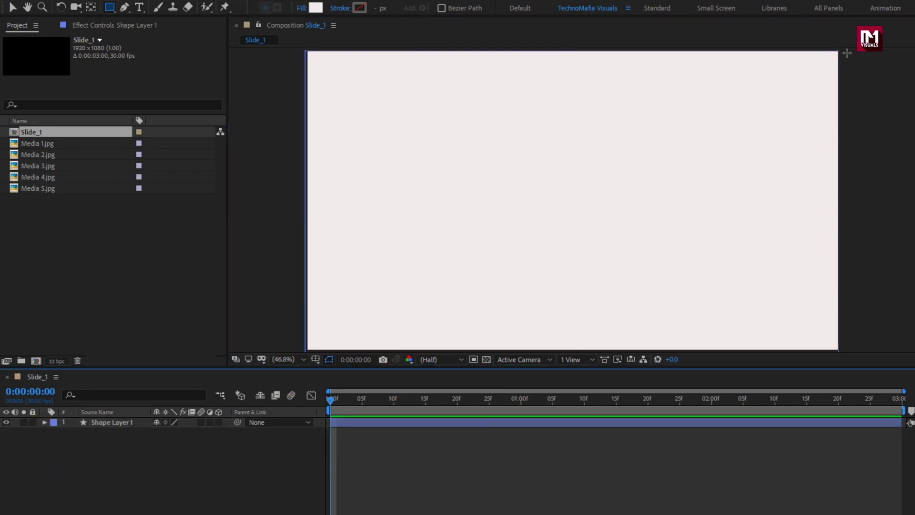
# - Draw a rectangle over the upper-right quarter of the frame on a new shape layer and fill it light gray D3CDCD
pyautogui.moveTo(840, 49)
pyautogui.mouseDown()
pyautogui.moveTo(645, 134)
pyautogui.moveTo(640, 155)
pyautogui.moveTo(584, 197)
pyautogui.mouseUp()
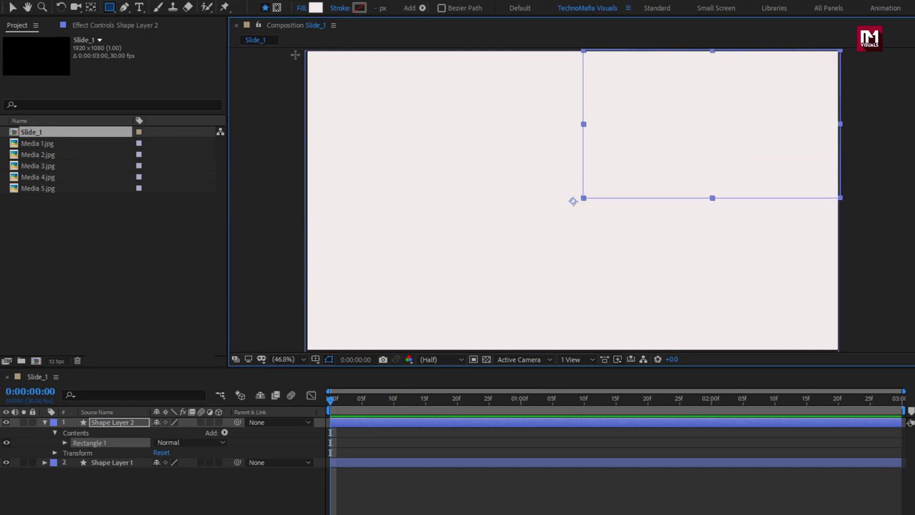
pyautogui.click(317, 11)
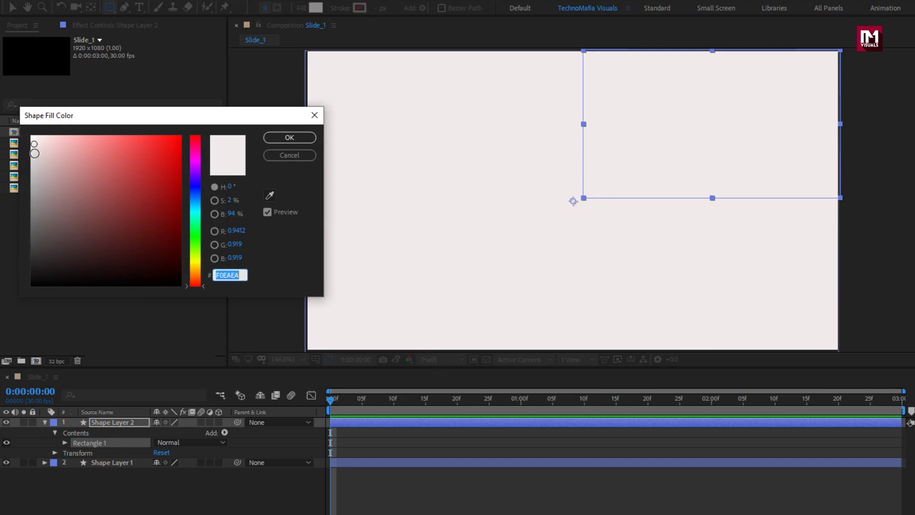
pyautogui.click(35, 160)
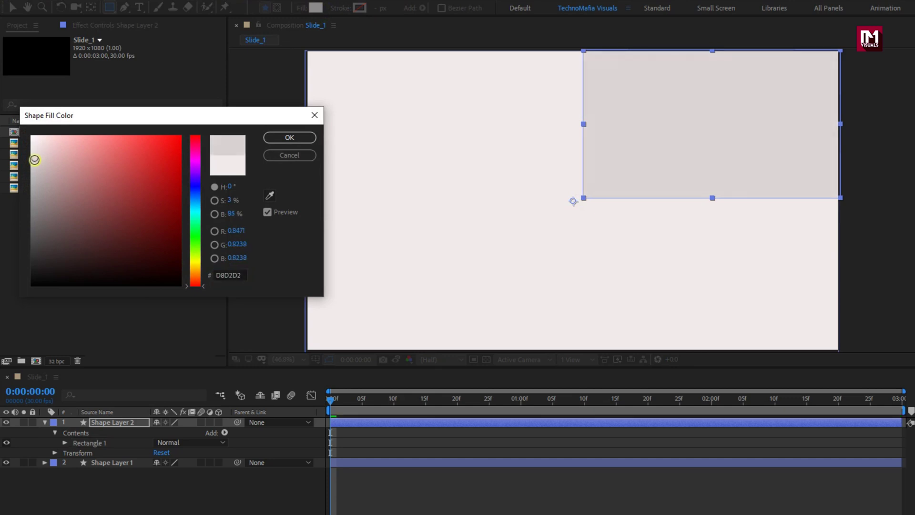
pyautogui.click(282, 137)
# - Add a rectangle over the lower-left quarter of the frame to the same shape layer and fill it pinkish gray, about C0B5B5
pyautogui.moveTo(297, 185); pyautogui.dragTo(574, 365)
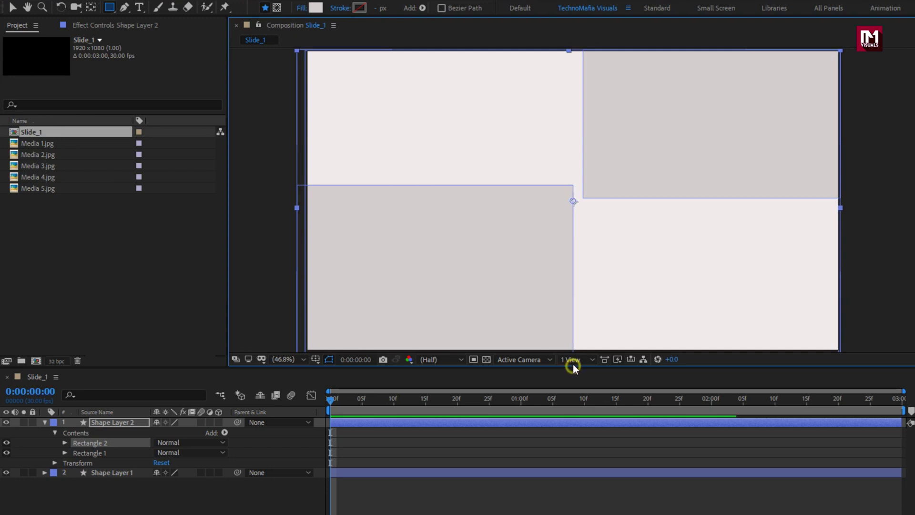
pyautogui.click(313, 11)
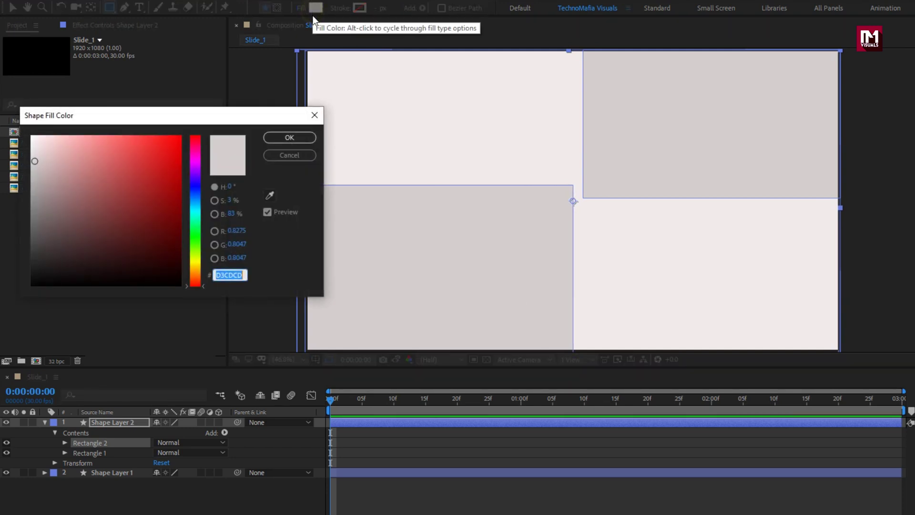
pyautogui.moveTo(40, 172); pyautogui.dragTo(39, 171)
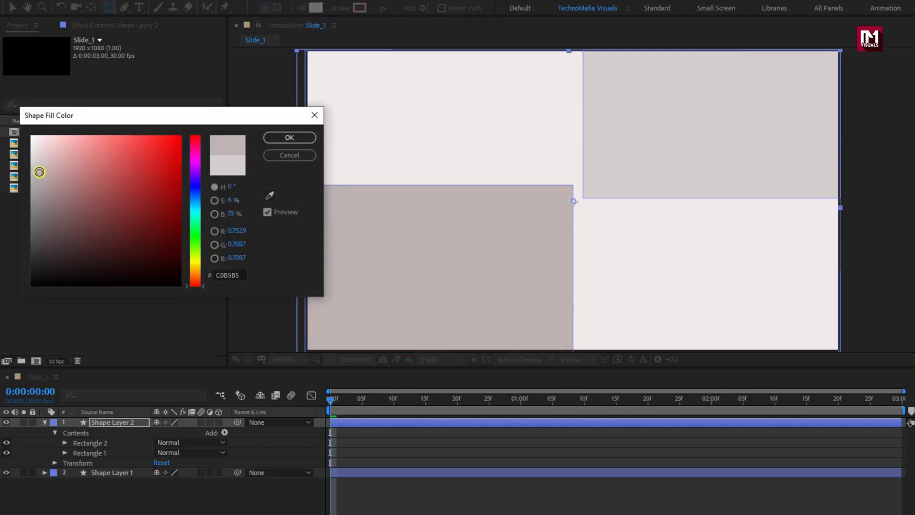
pyautogui.click(290, 137)
# - Add a large rectangle overlapping the upper-middle of the frame and fill it medium gray
pyautogui.moveTo(664, 90)
pyautogui.mouseDown()
pyautogui.moveTo(404, 213)
pyautogui.moveTo(362, 265)
pyautogui.mouseUp()
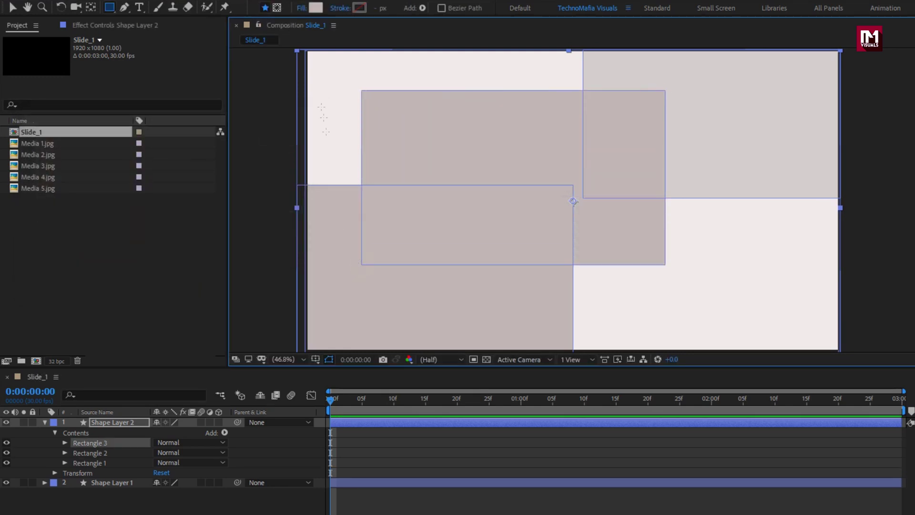
pyautogui.click(314, 8)
pyautogui.click(33, 184)
pyautogui.click(279, 139)
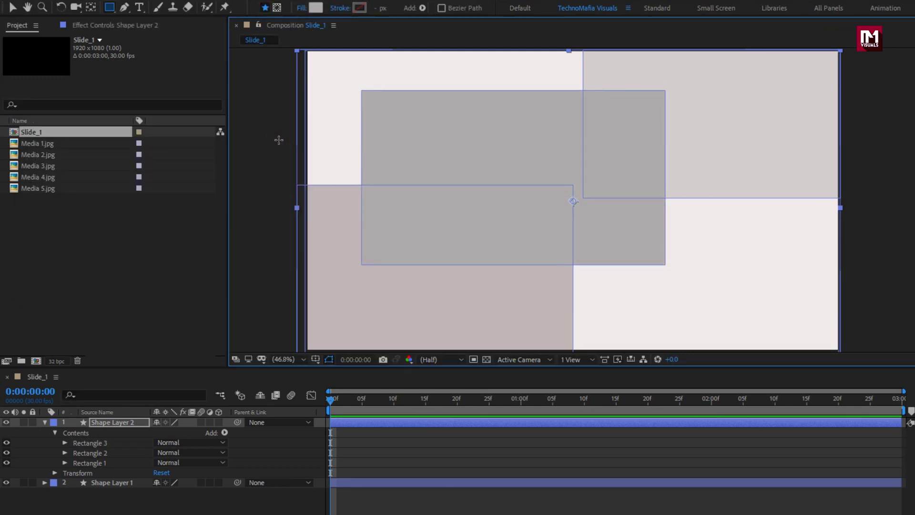
# - Add a smaller rectangle overlapping the lower-right corner of the medium gray one and fill it light gray
pyautogui.moveTo(743, 218); pyautogui.dragTo(489, 301)
pyautogui.click(315, 8)
pyautogui.click(33, 154)
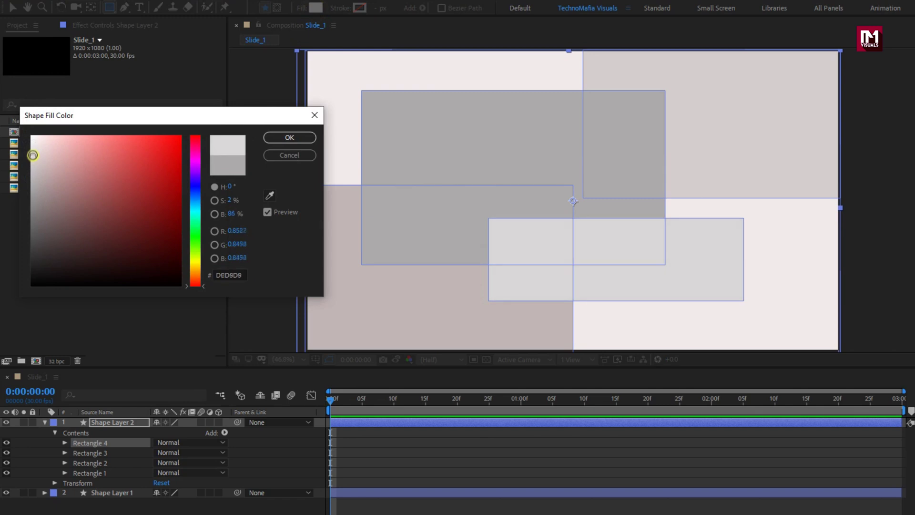
pyautogui.click(289, 137)
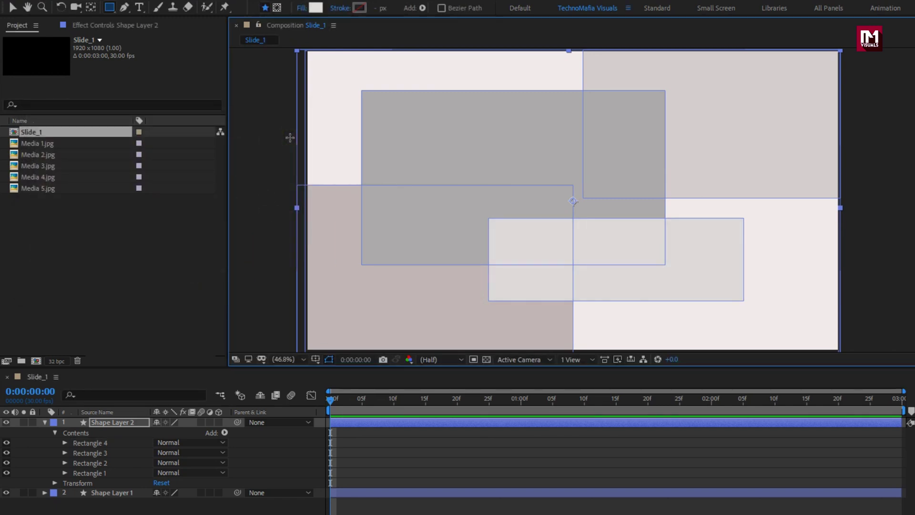
# - Add a long, thin light gray rectangle across the upper-left part of the frame, and collapse and deselect the shape layer
pyautogui.moveTo(625, 126)
pyautogui.mouseDown()
pyautogui.moveTo(331, 151)
pyautogui.moveTo(320, 173)
pyautogui.mouseUp()
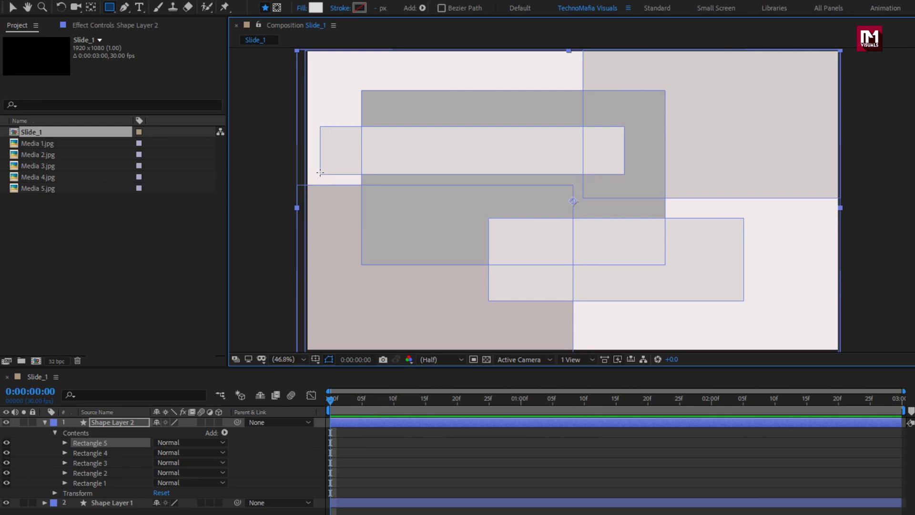
pyautogui.click(45, 421)
pyautogui.click(85, 448)
# - Pre-compose both shape layers into a composition named Transition_1
pyautogui.moveTo(110, 445); pyautogui.dragTo(104, 422)
pyautogui.rightClick(104, 422)
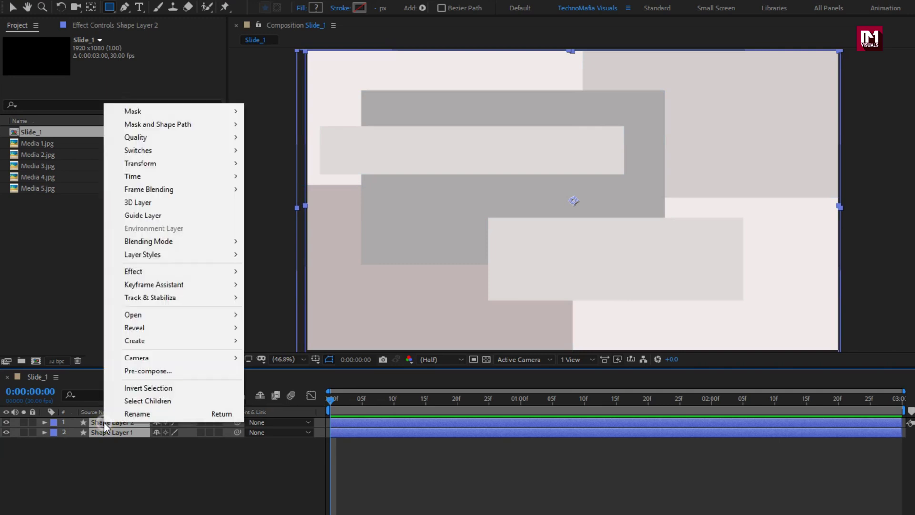
pyautogui.click(125, 370)
pyautogui.write('Tr')
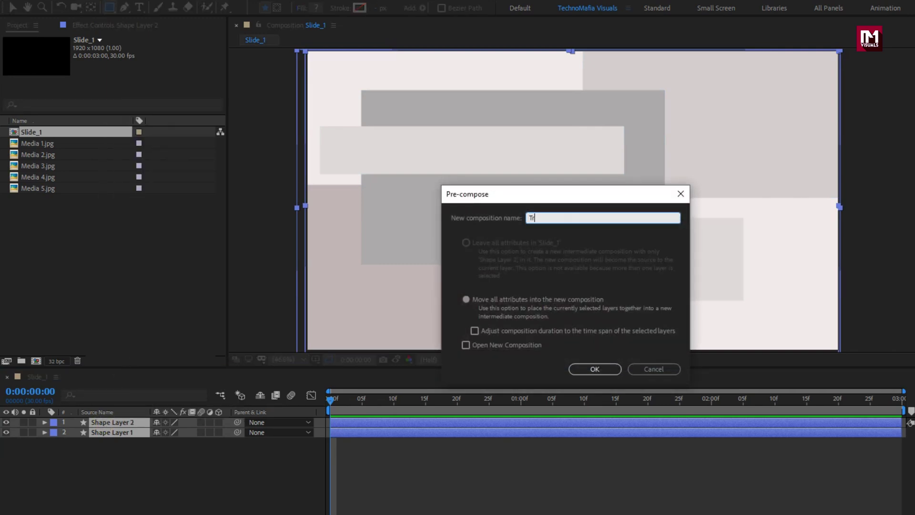
pyautogui.write('ansition_1')
pyautogui.click(586, 368)
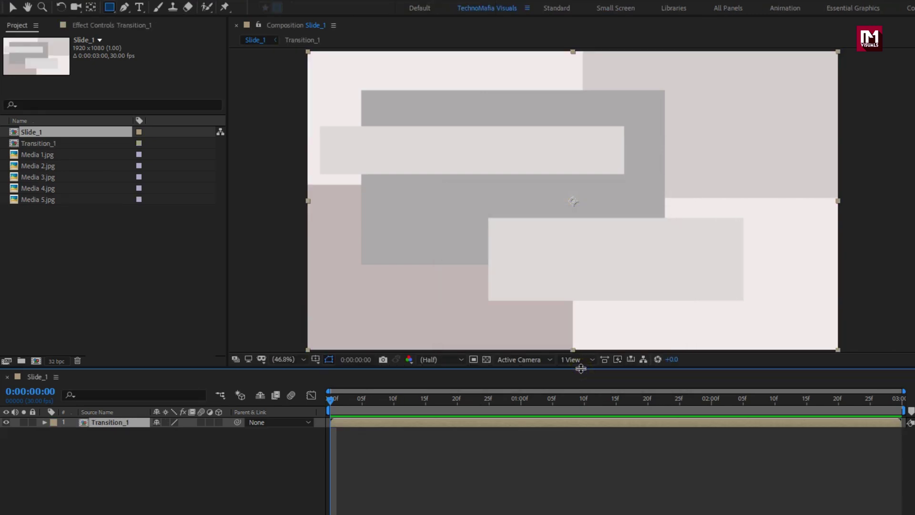
# - Add Media 1.jpg above the Transition_1 layer and pre-compose it as Media 1, moving all attributes into the new composition
pyautogui.click(44, 154)
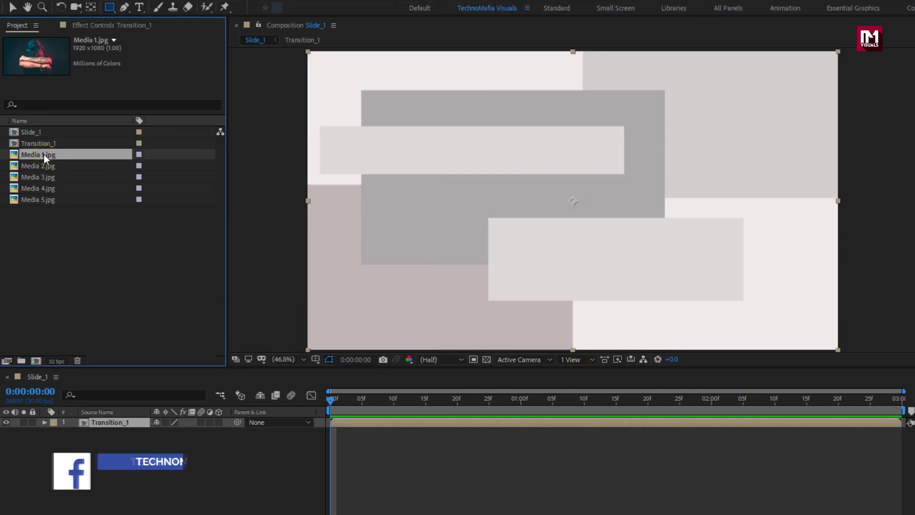
pyautogui.moveTo(44, 154); pyautogui.dragTo(104, 418)
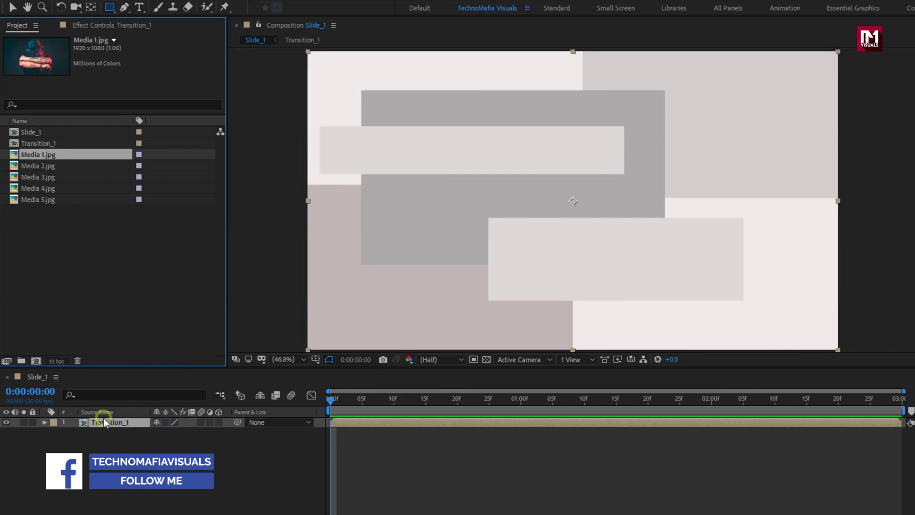
pyautogui.rightClick(107, 422)
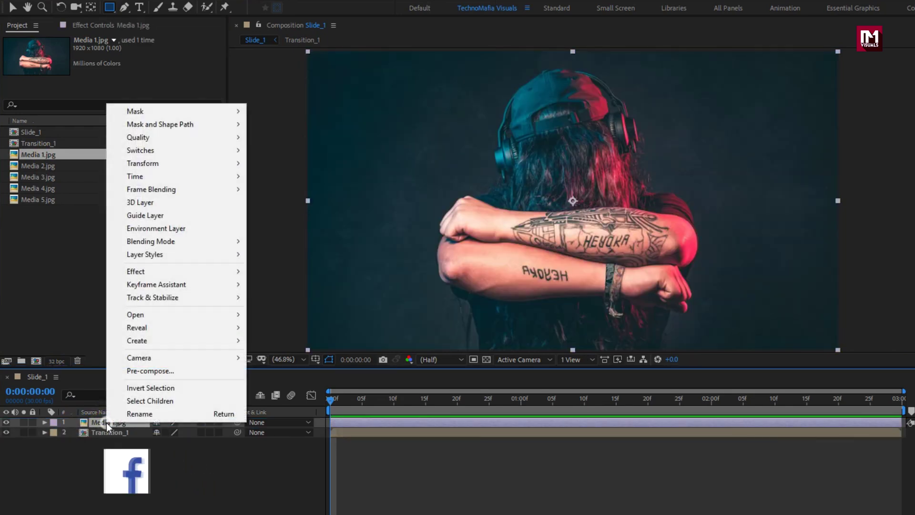
pyautogui.click(127, 370)
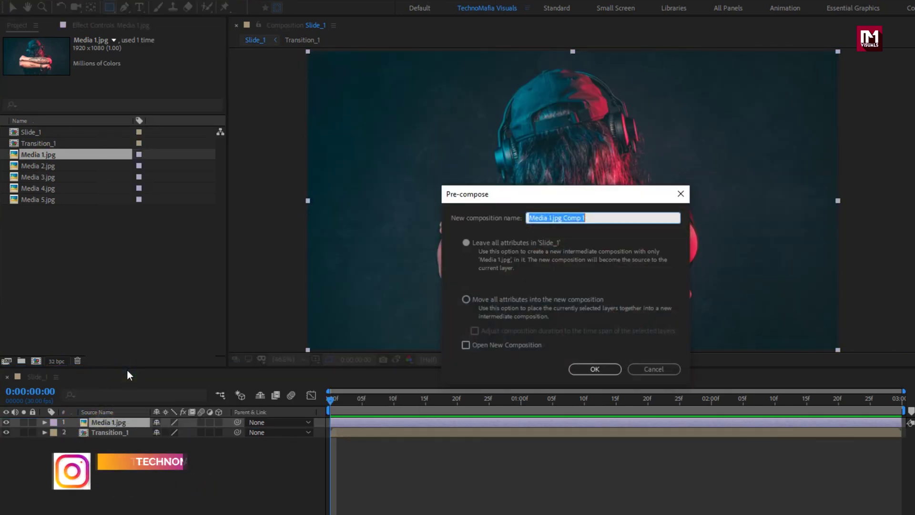
pyautogui.press('BackSpace')
pyautogui.press('BackSpace')
pyautogui.press('BackSpace')
pyautogui.press('BackSpace')
pyautogui.press('BackSpace')
pyautogui.press('BackSpace')
pyautogui.press('BackSpace')
pyautogui.press('BackSpace')
pyautogui.press('BackSpace')
pyautogui.press('BackSpace')
pyautogui.press('BackSpace')
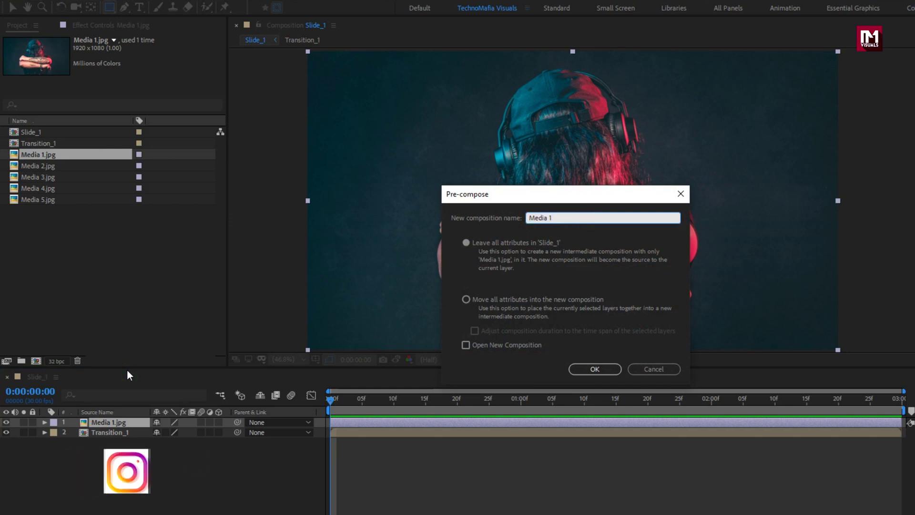
pyautogui.click(470, 299)
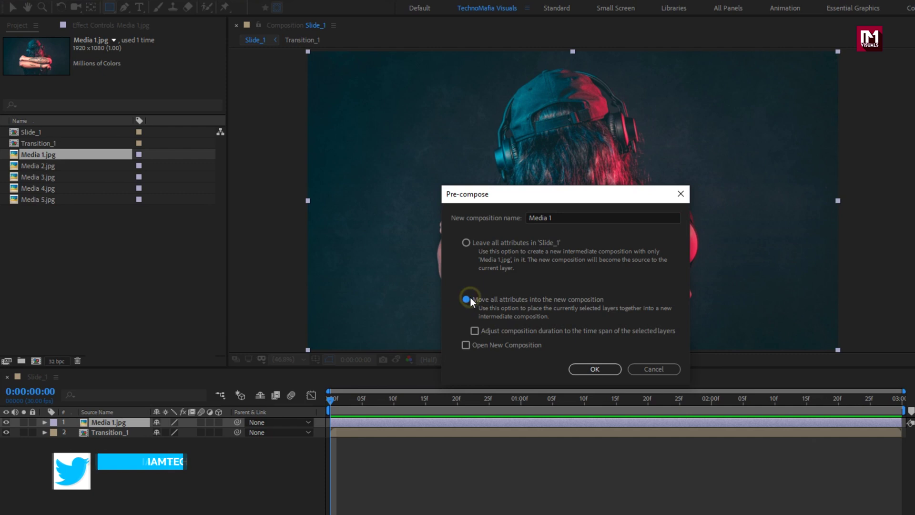
pyautogui.click(591, 369)
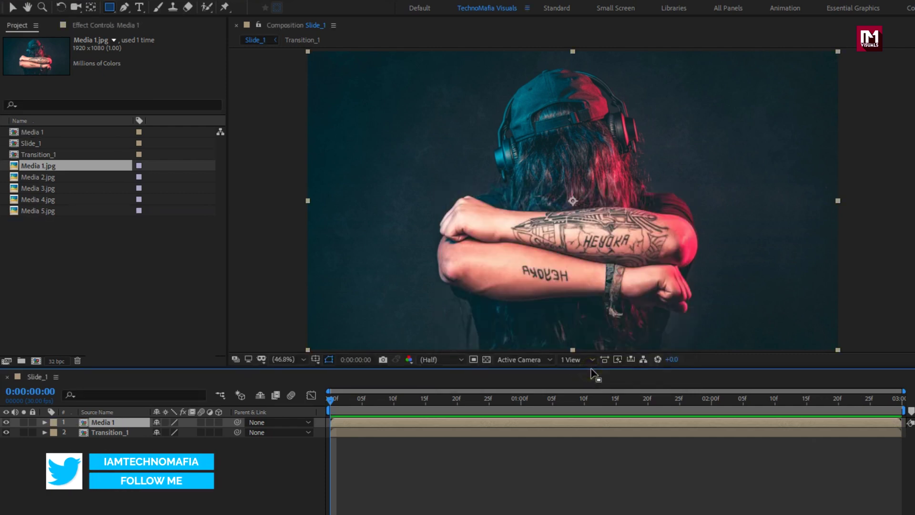
# - Apply the Motion Tile effect to the Media 1 layer
pyautogui.click(114, 425)
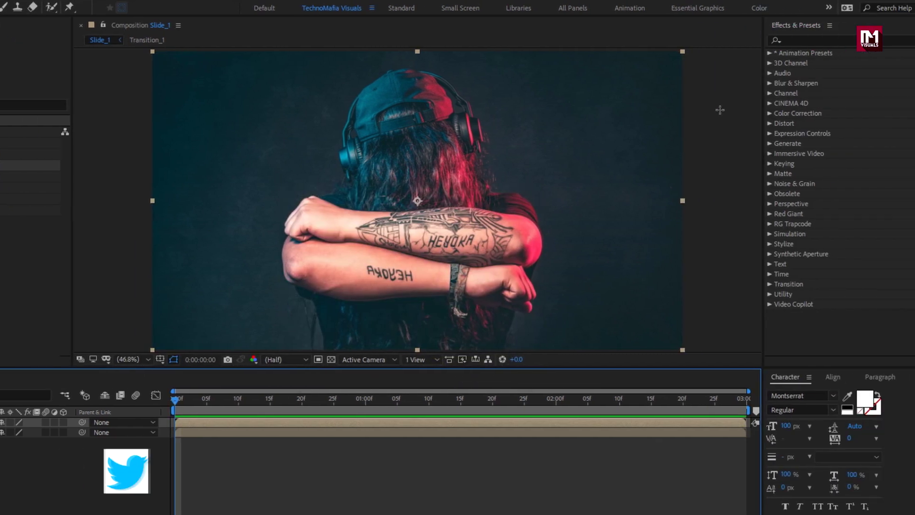
pyautogui.click(805, 42)
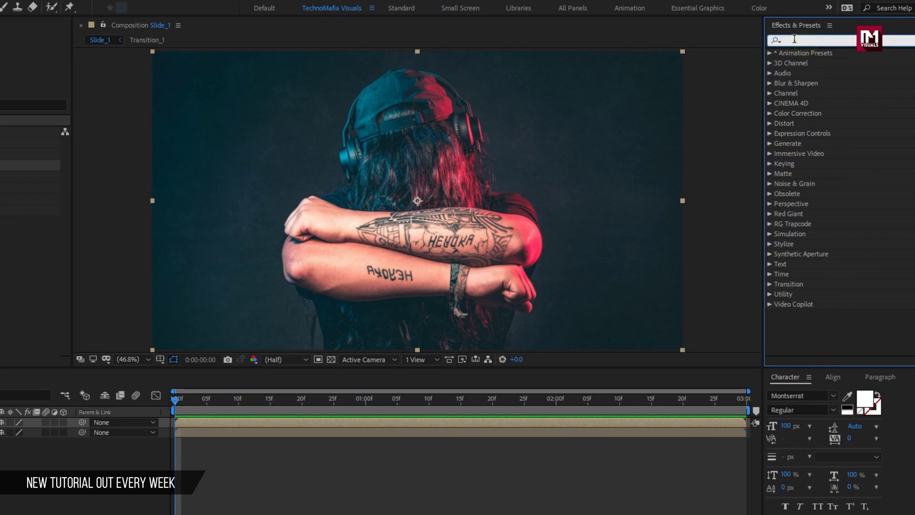
pyautogui.write('motio')
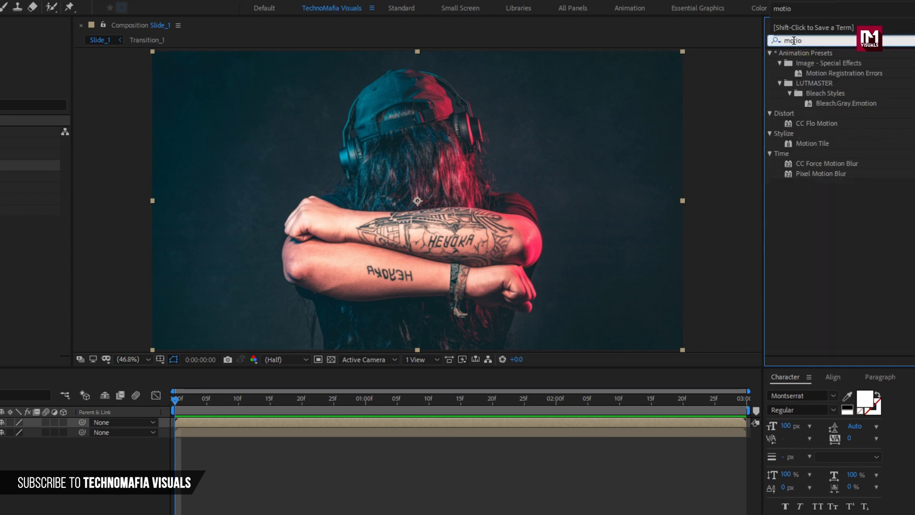
pyautogui.doubleClick(819, 144)
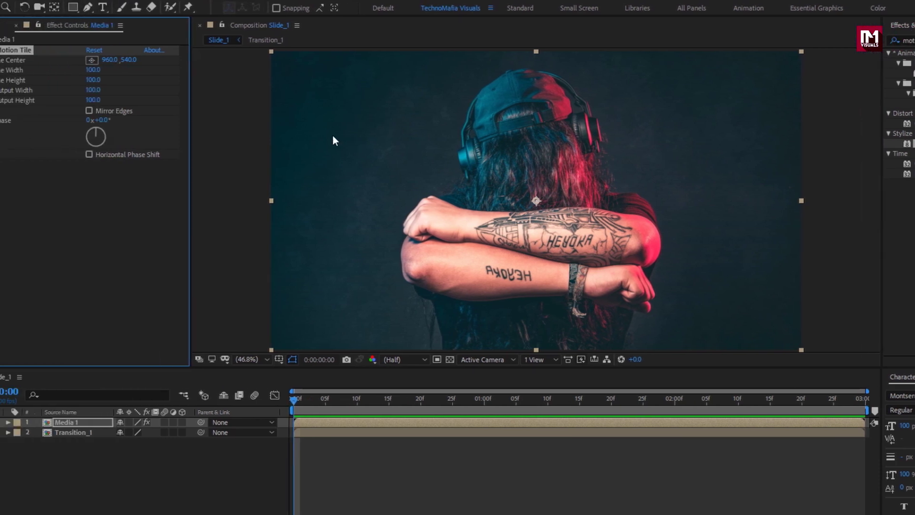
# - Set Motion Tile's Output Width and Output Height both to 200
pyautogui.click(131, 90)
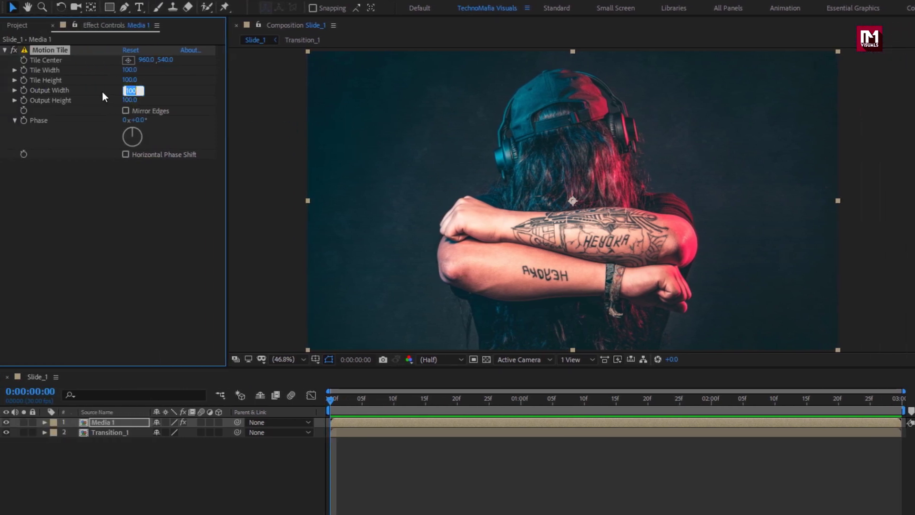
pyautogui.write('200')
pyautogui.press('Return')
pyautogui.click(130, 100)
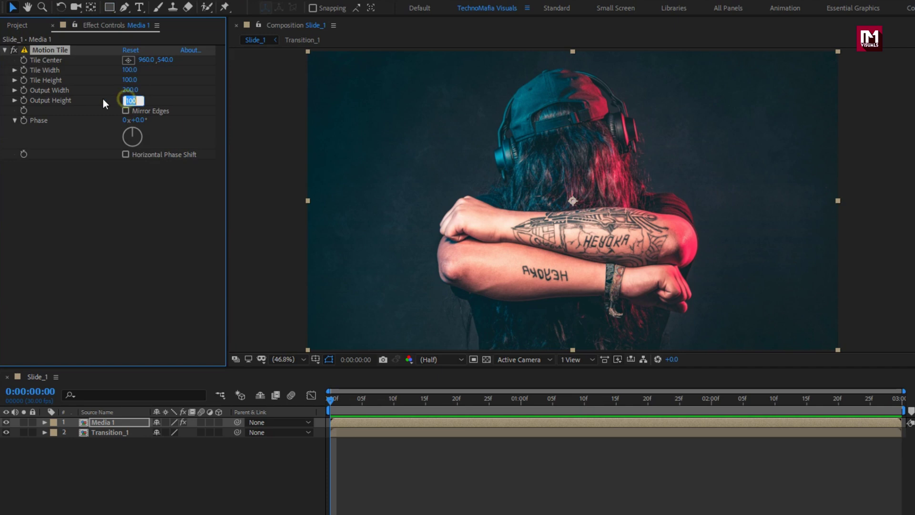
pyautogui.write('200')
pyautogui.press('Return')
# - Apply the Displacement Map effect to Media 1 and choose Transition_1 as its displacement map layer
pyautogui.click(812, 41)
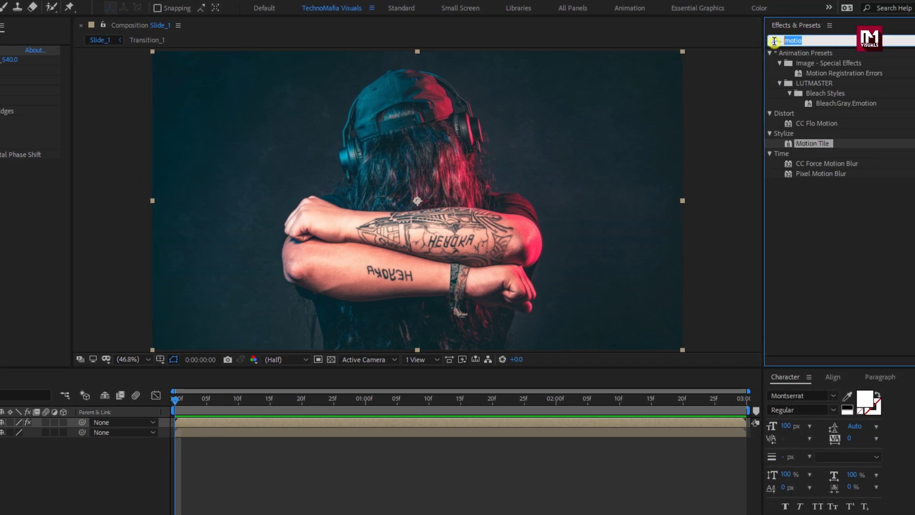
pyautogui.write('disp')
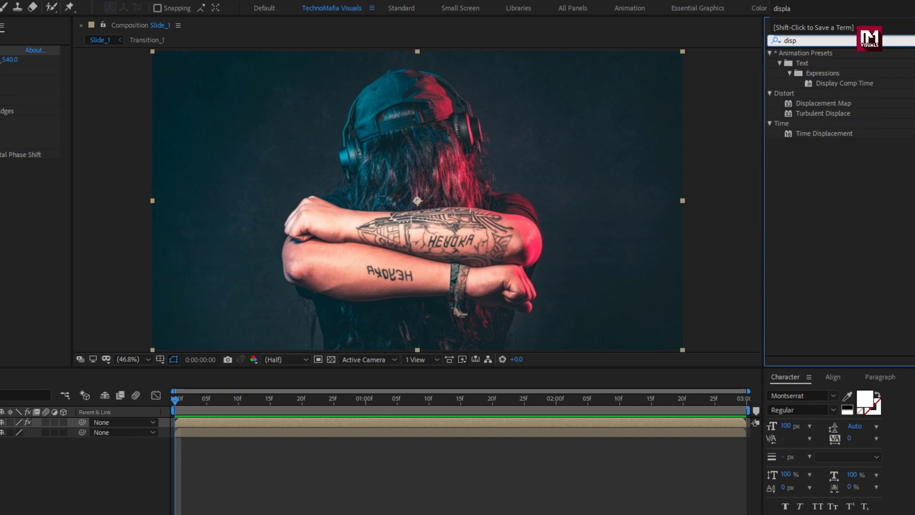
pyautogui.click(810, 103)
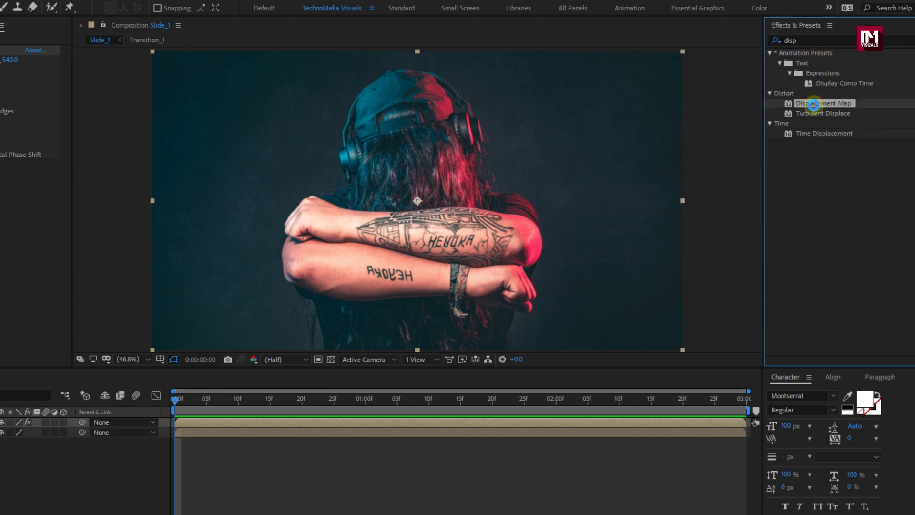
pyautogui.doubleClick(814, 105)
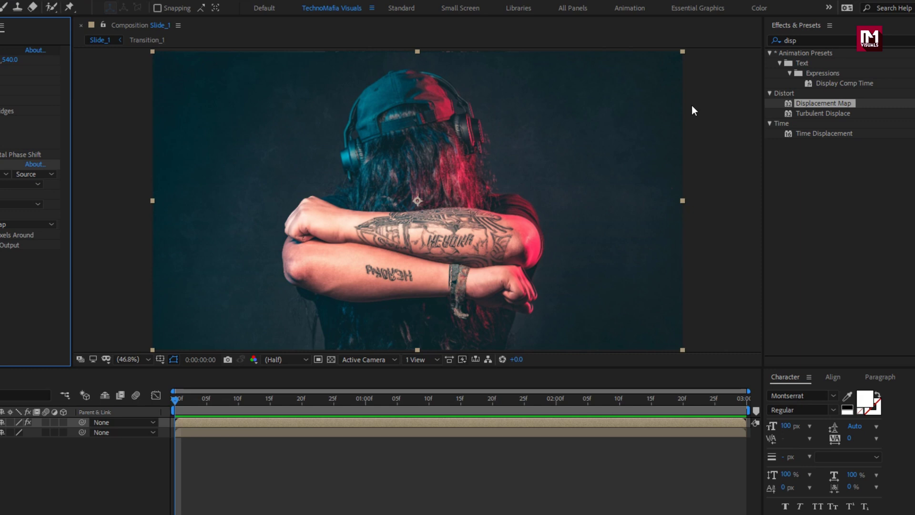
pyautogui.click(151, 173)
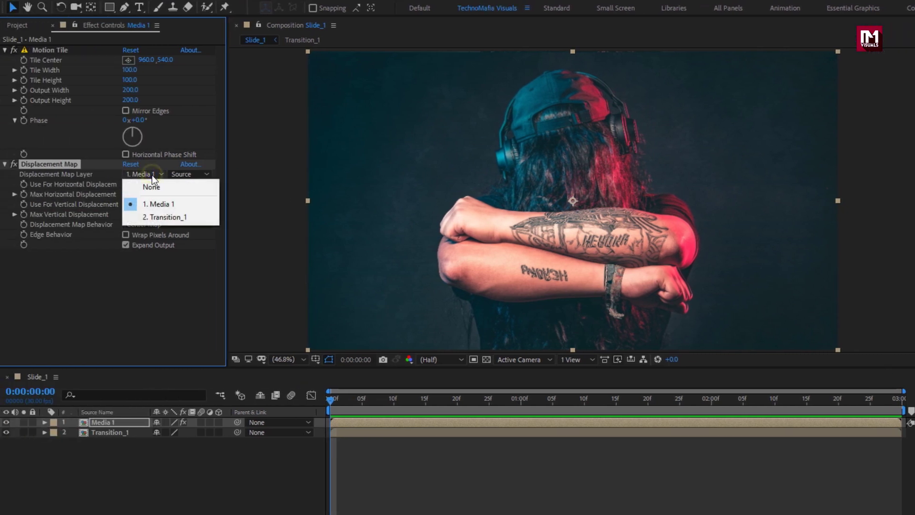
pyautogui.click(158, 217)
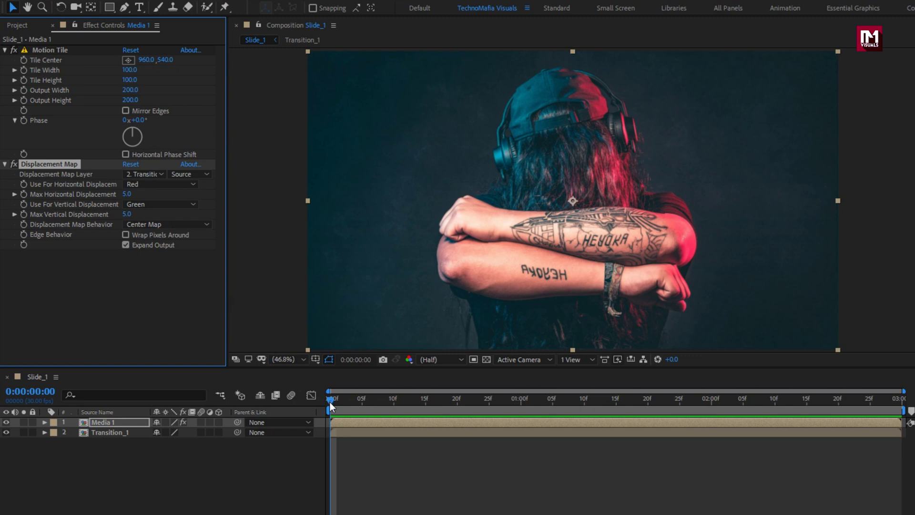
# - Raise Max Horizontal Displacement to 1009, keyframe it at the start of the composition, and reveal Media 1's keyframed properties
pyautogui.moveTo(128, 194); pyautogui.dragTo(670, 198)
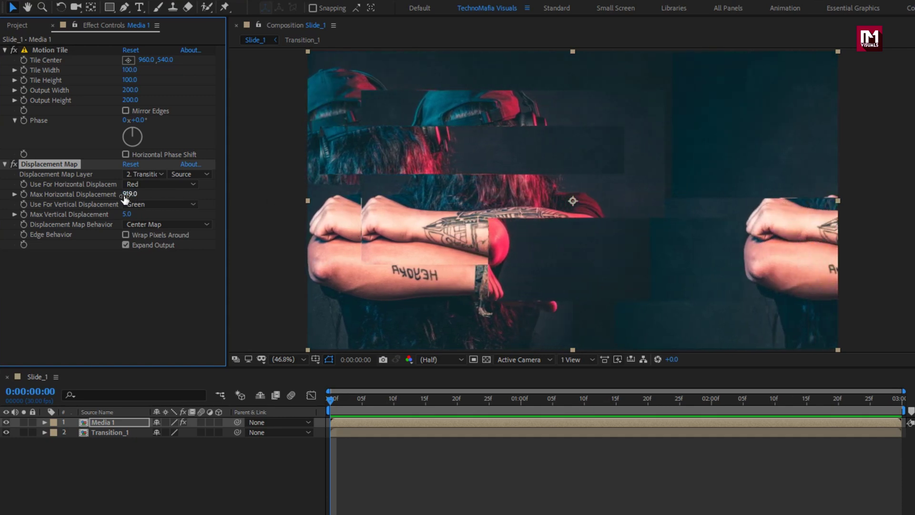
pyautogui.moveTo(125, 199); pyautogui.dragTo(180, 197)
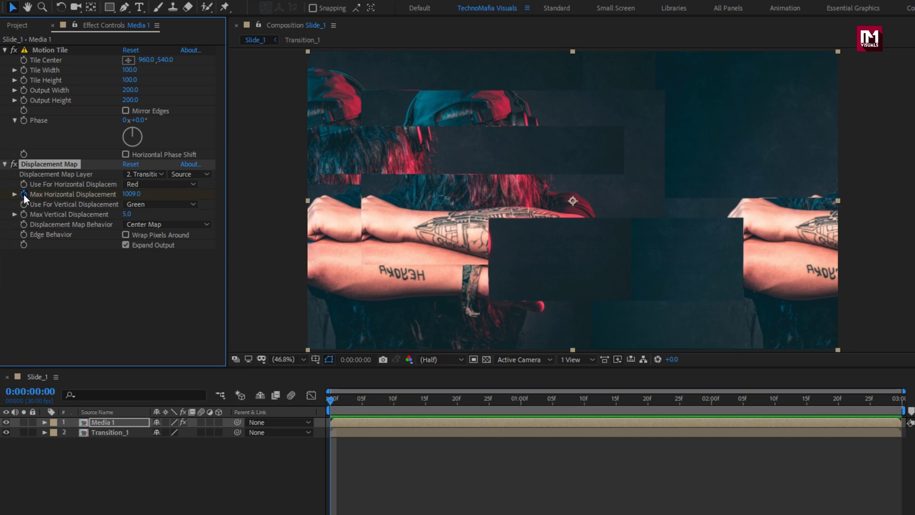
pyautogui.click(114, 422)
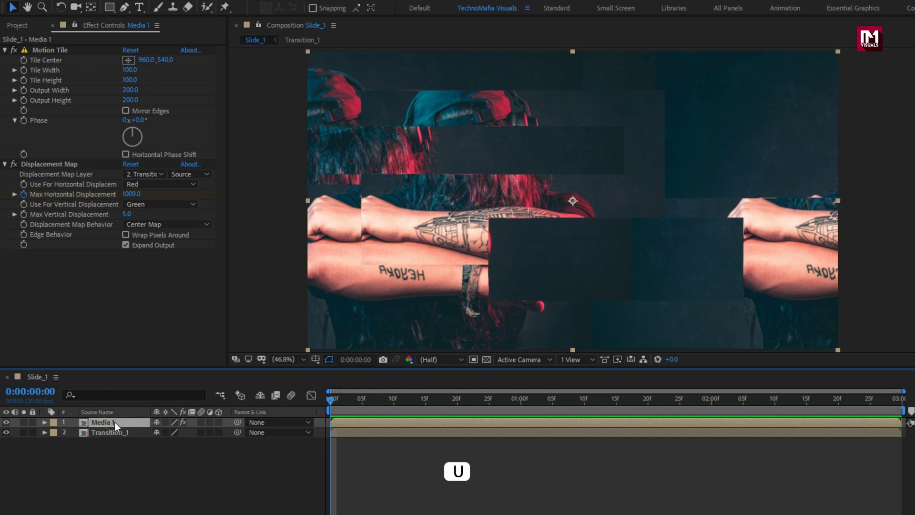
pyautogui.press('u')
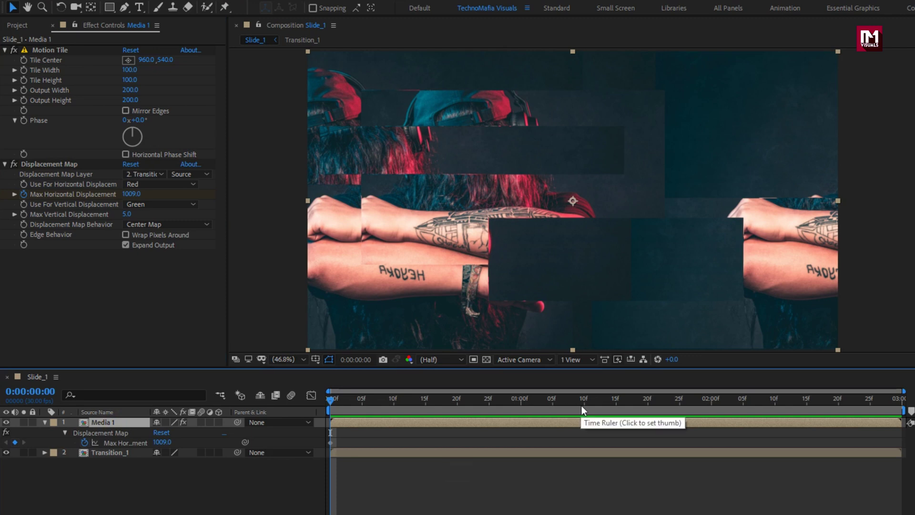
# - At 0:00:01:10, set Max Horizontal Displacement to 0 to create the ending keyframe
pyautogui.click(773, 404)
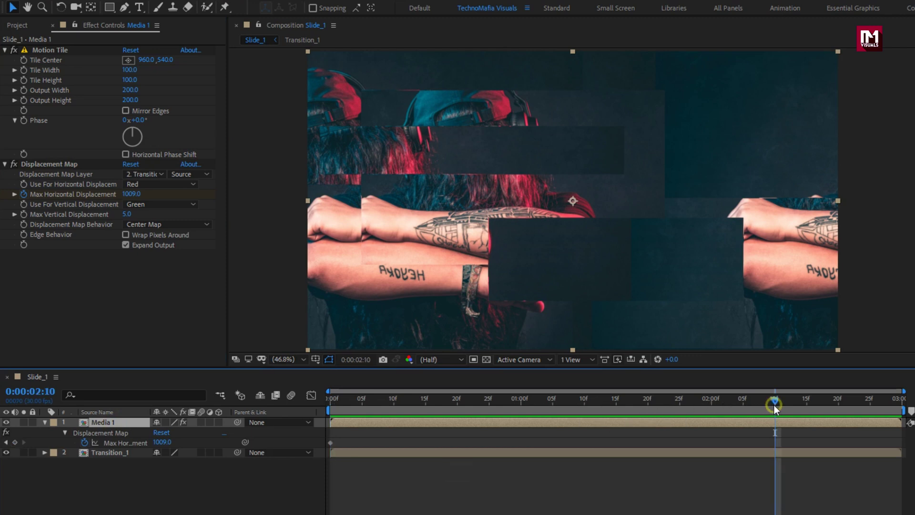
pyautogui.click(583, 402)
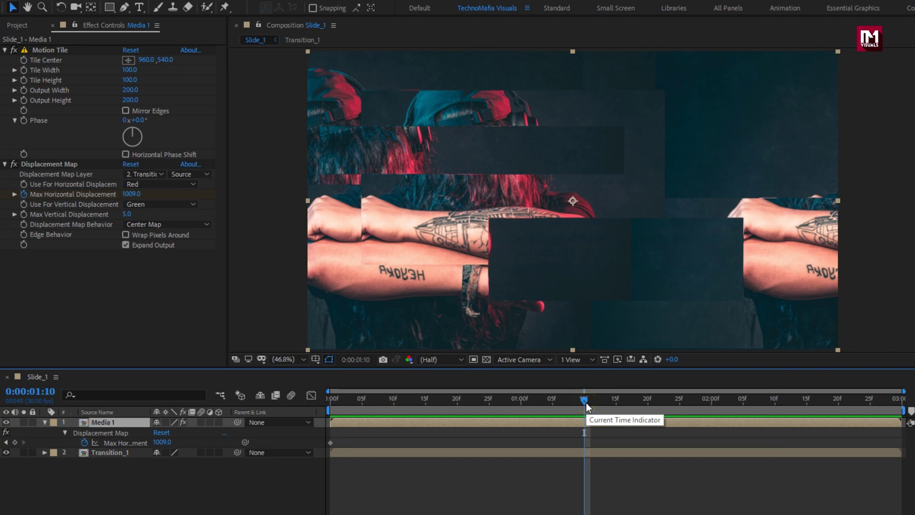
pyautogui.click(133, 195)
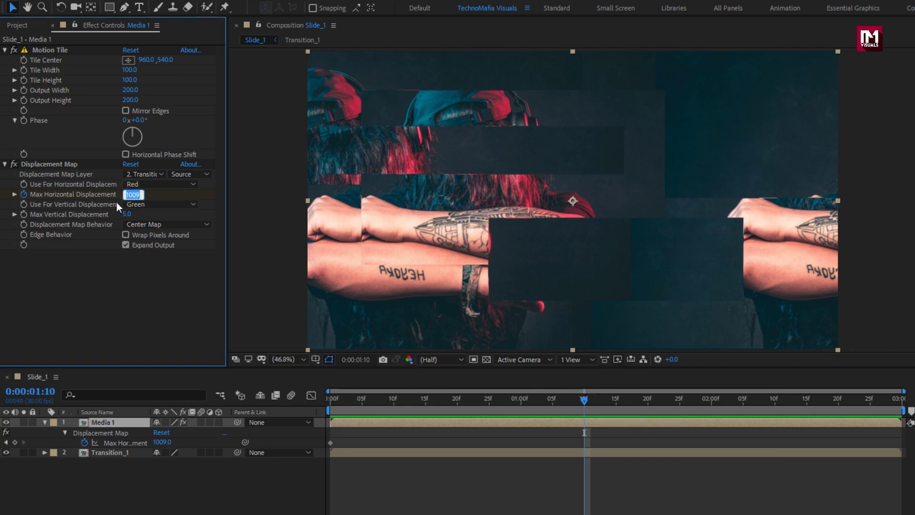
pyautogui.write('0')
pyautogui.press('Return')
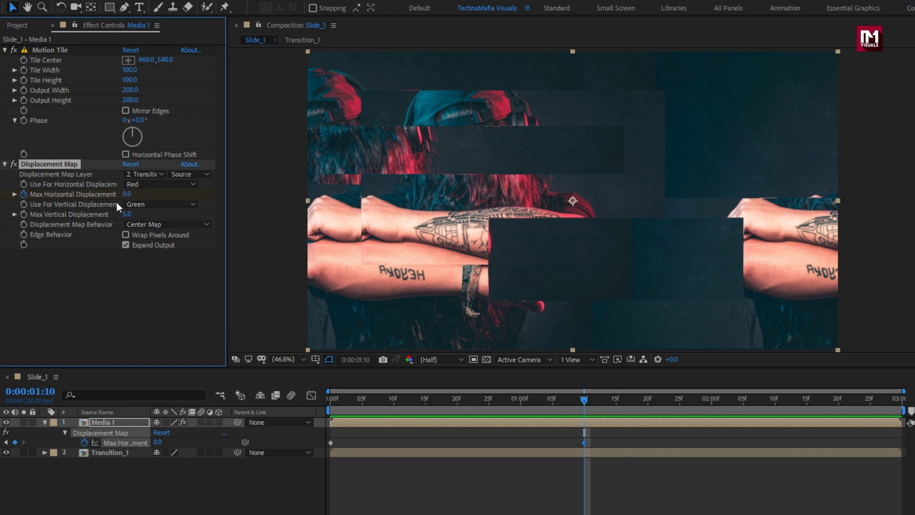
# - Set the Displacement Map's Max Vertical Displacement to 0
pyautogui.click(126, 214)
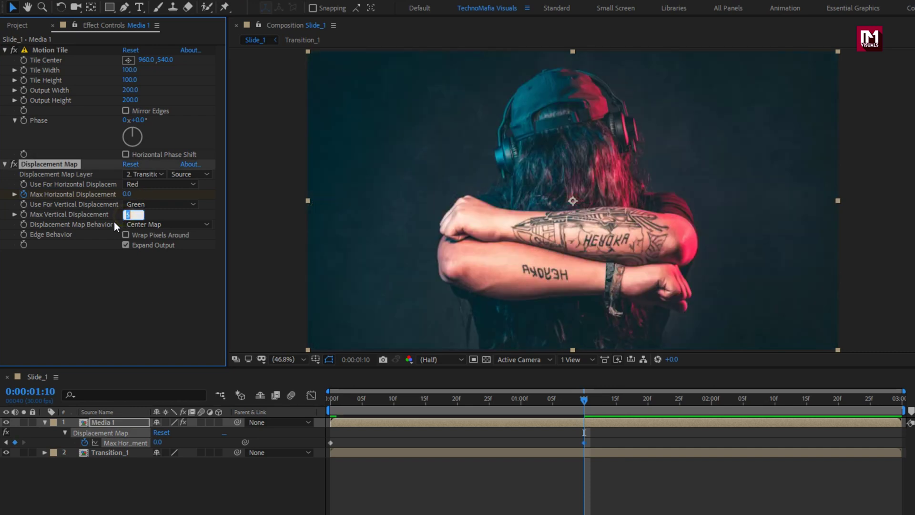
pyautogui.write('0')
pyautogui.press('Return')
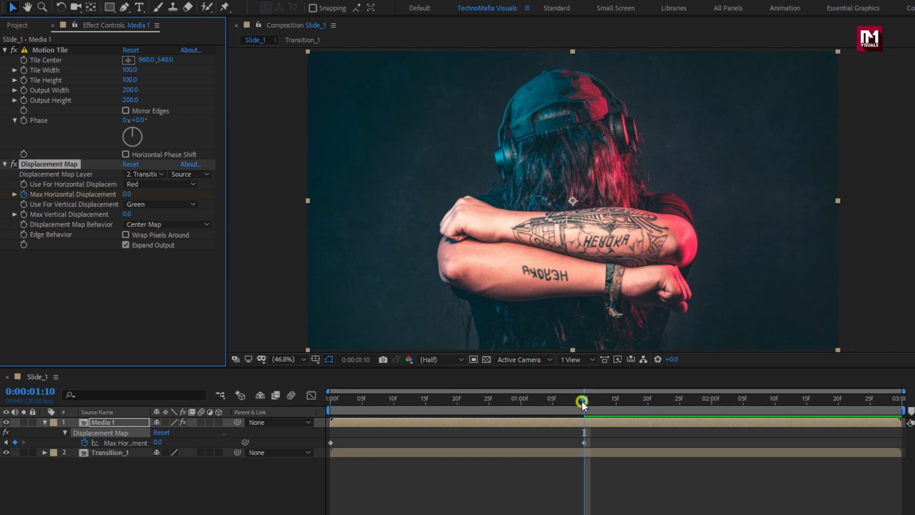
# - Apply Easy Ease to both Max Horizontal Displacement keyframes of Media 1
pyautogui.moveTo(581, 401)
pyautogui.mouseDown()
pyautogui.moveTo(319, 400)
pyautogui.moveTo(554, 398)
pyautogui.moveTo(325, 391)
pyautogui.moveTo(596, 401)
pyautogui.mouseUp()
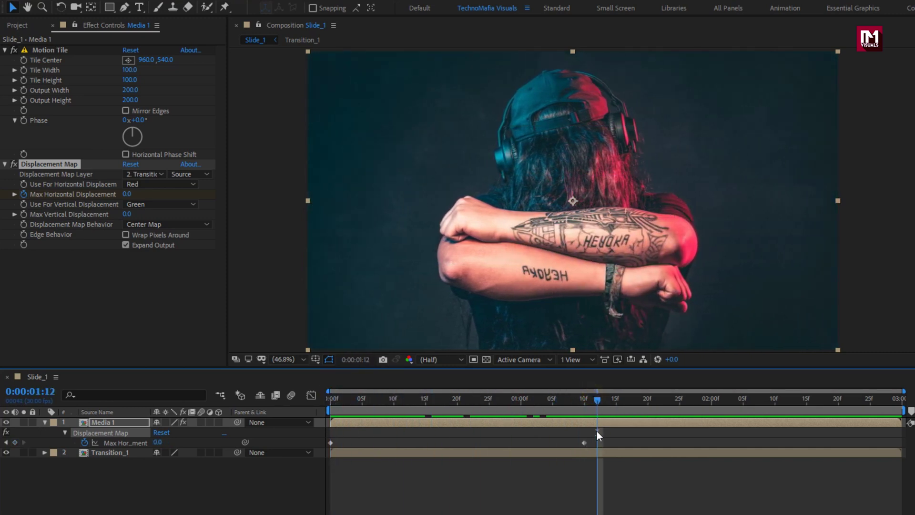
pyautogui.moveTo(597, 437); pyautogui.dragTo(322, 450)
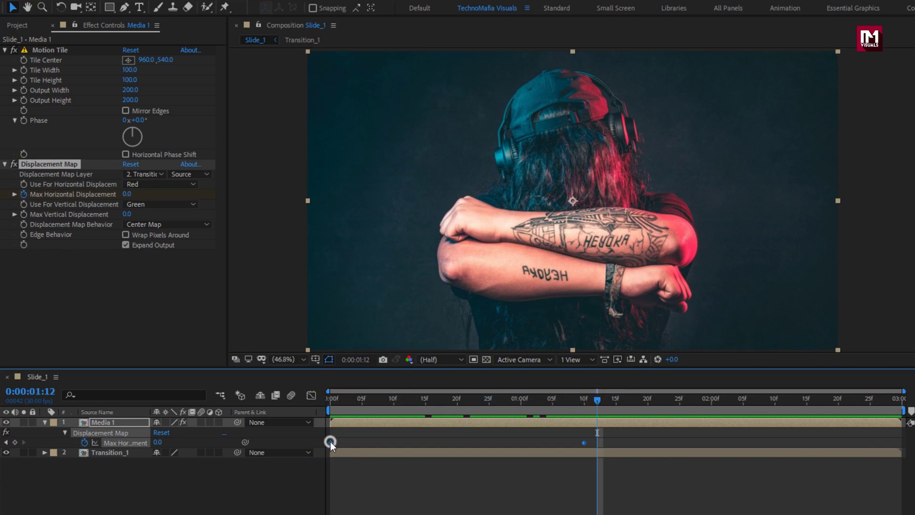
pyautogui.rightClick(331, 442)
pyautogui.moveTo(399, 433)
pyautogui.click(514, 471)
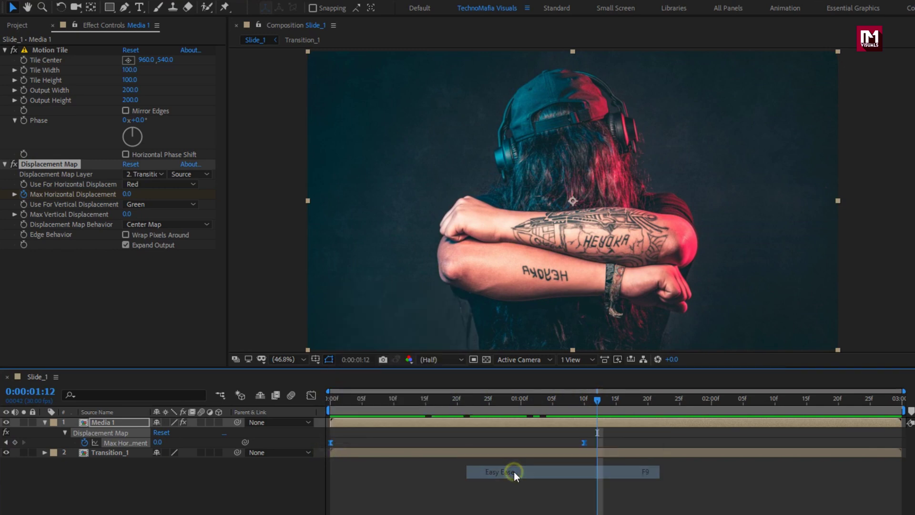
# - Reshape the speed graph of the horizontal displacement keyframes so the movement is fastest near the start
pyautogui.click(312, 395)
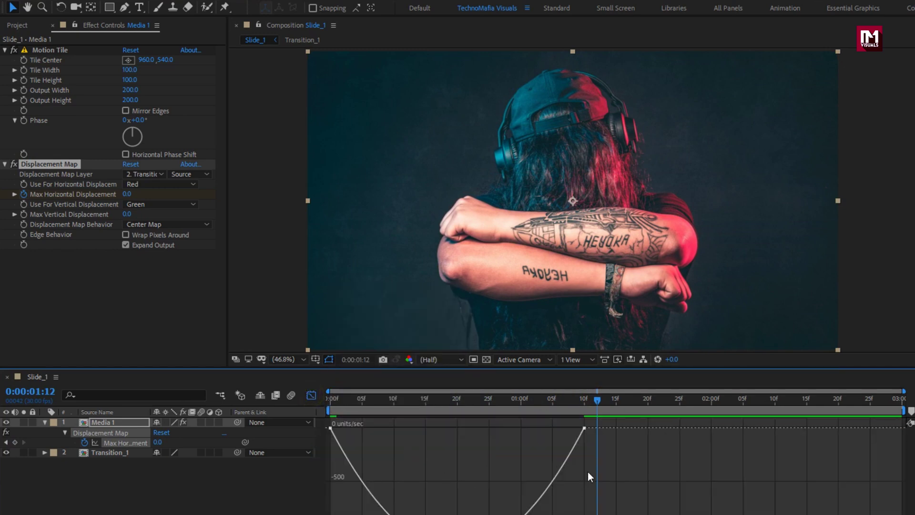
pyautogui.moveTo(591, 482); pyautogui.dragTo(350, 425)
pyautogui.click(310, 395)
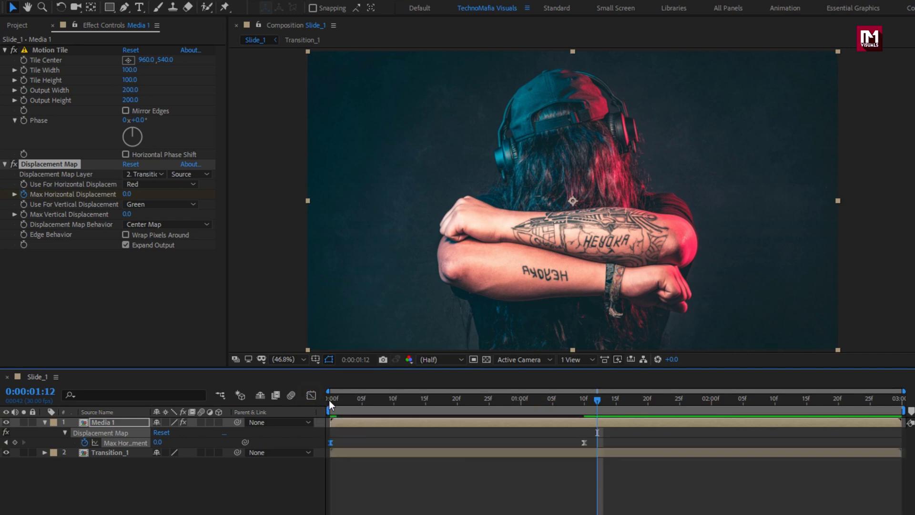
# - Preview the displacement animation from the start of the composition, and enable Wrap Pixels Around on the Displacement Map
pyautogui.click(329, 400)
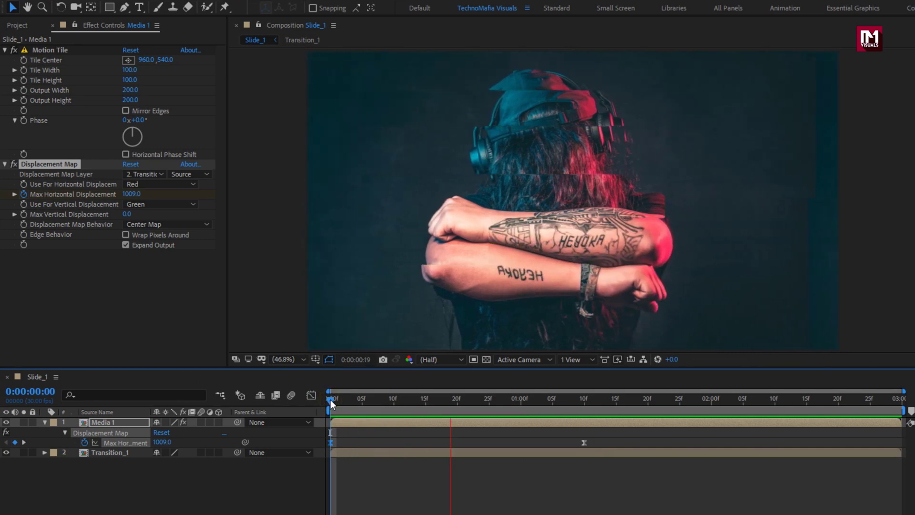
pyautogui.press('space')
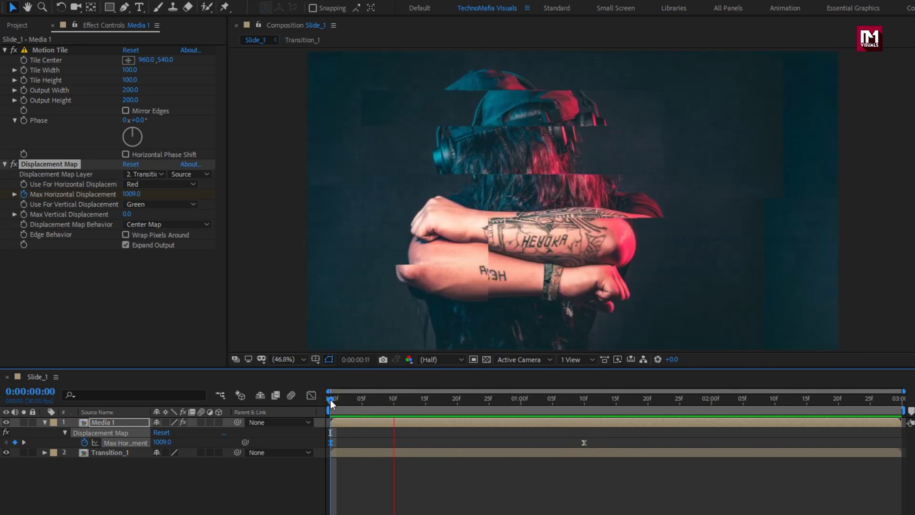
pyautogui.press('space')
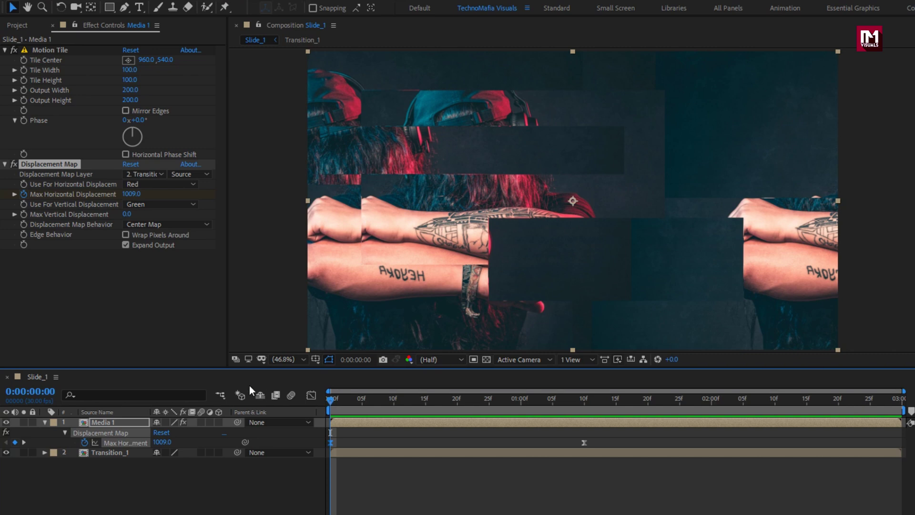
pyautogui.click(123, 235)
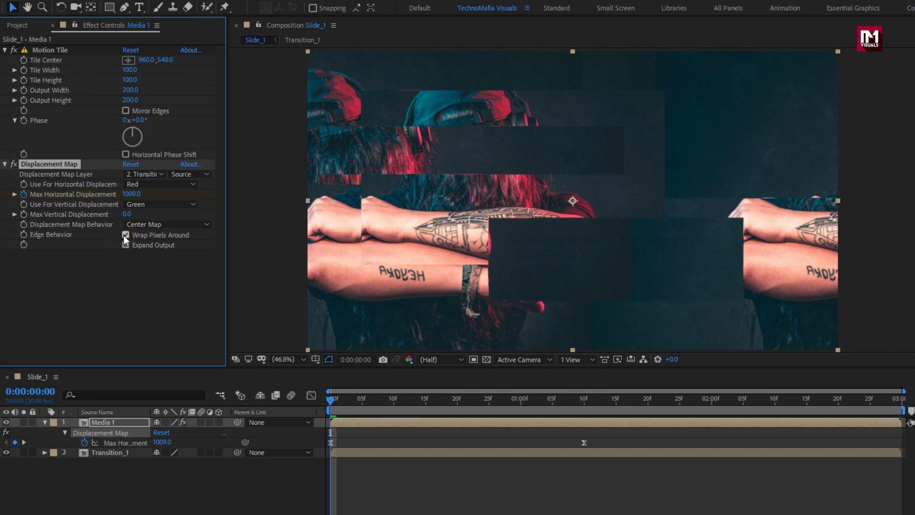
# - Keyframe the Media 1 layer's Scale at 100% at 0:00:01:10 and 50% at 0:00:02:10
pyautogui.click(130, 424)
pyautogui.press('s')
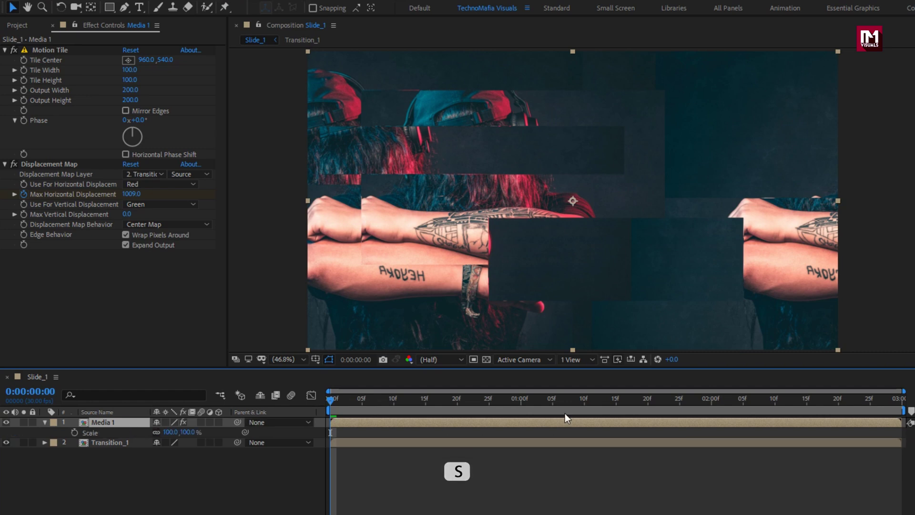
pyautogui.click(585, 407)
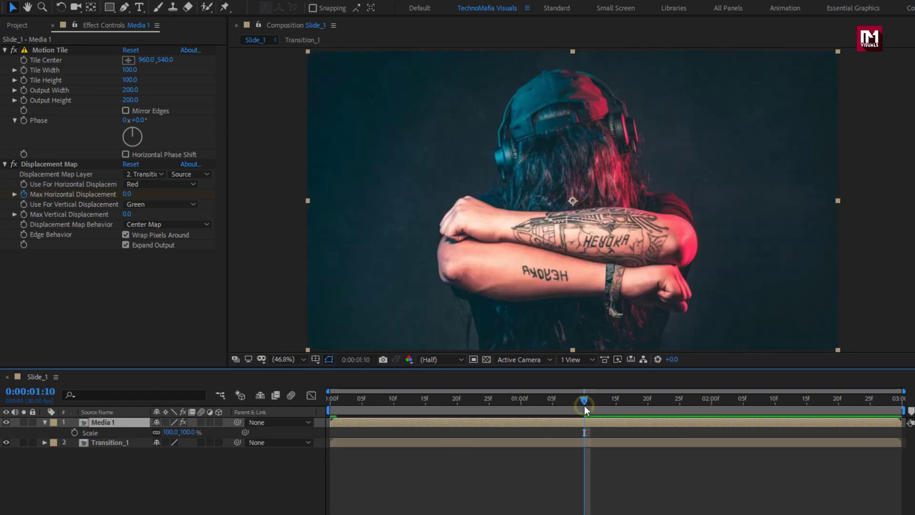
pyautogui.click(75, 432)
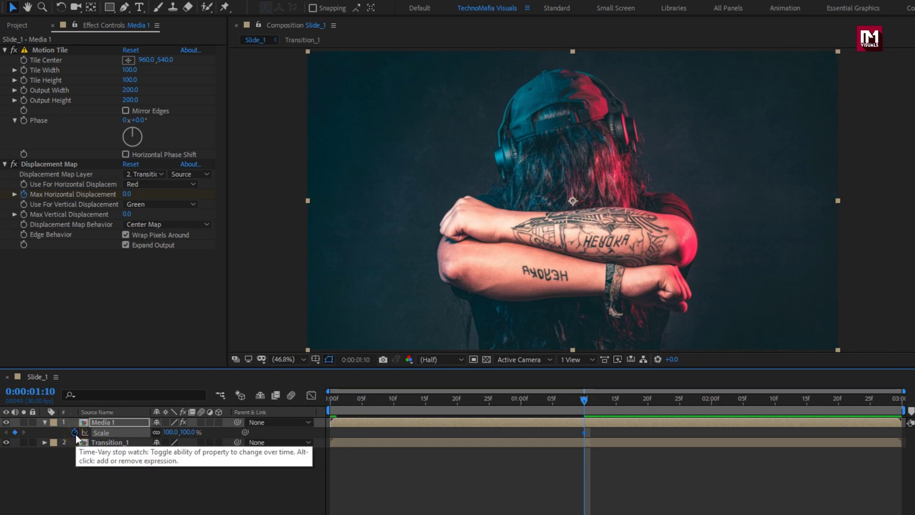
pyautogui.click(774, 402)
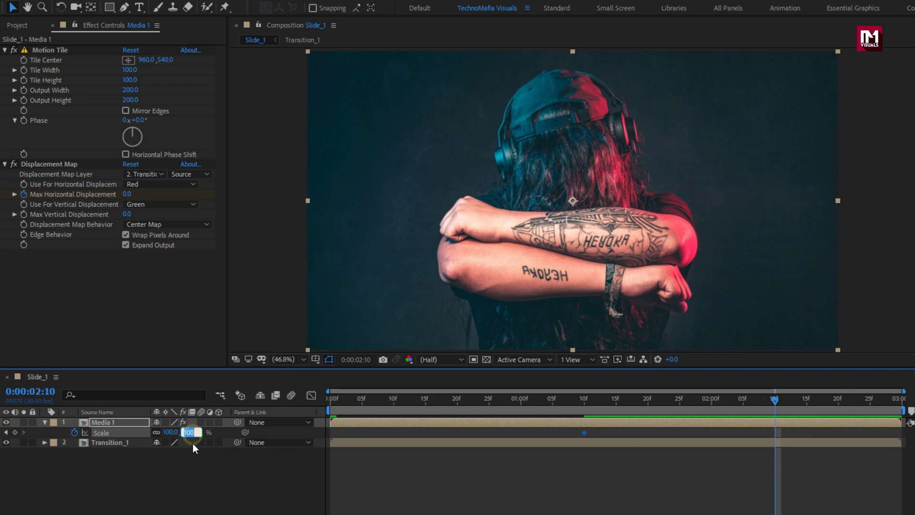
pyautogui.write('50')
pyautogui.press('Return')
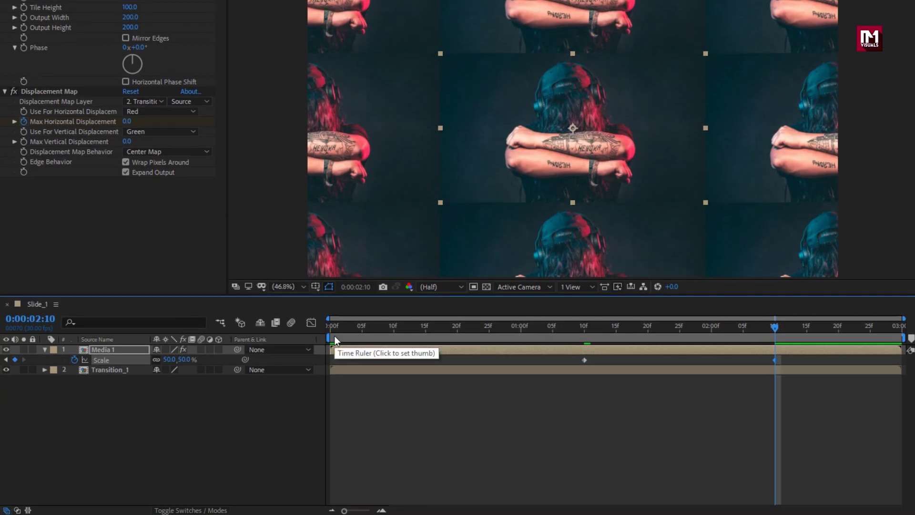
# - Apply Easy Ease to both Scale keyframes of Media 1
pyautogui.moveTo(779, 359); pyautogui.dragTo(580, 370)
pyautogui.rightClick(584, 360)
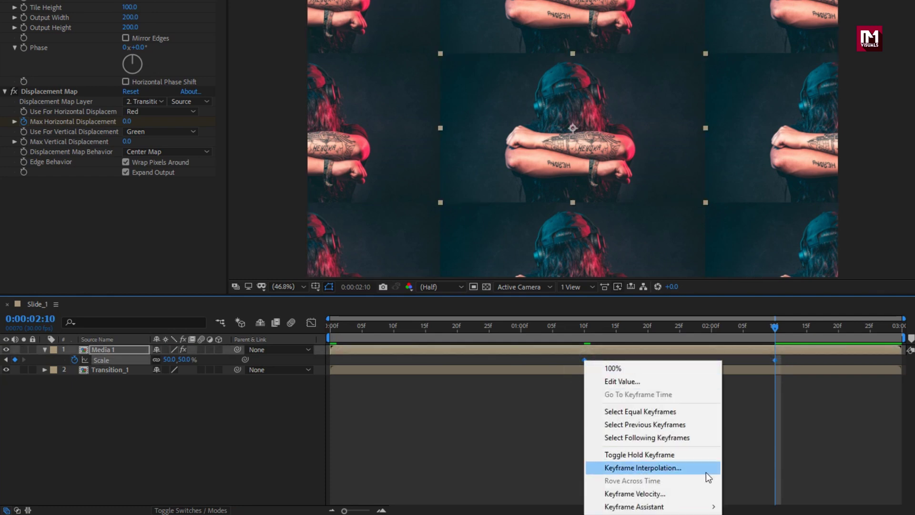
pyautogui.moveTo(705, 506)
pyautogui.click(740, 427)
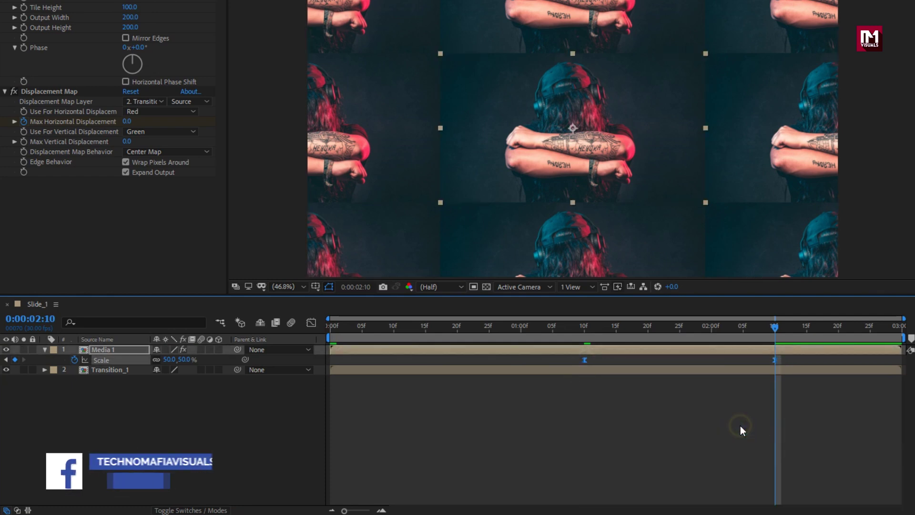
# - Reshape the Scale speed graph into a sharp peak midway between the two keyframes, using 100% influence
pyautogui.click(328, 322)
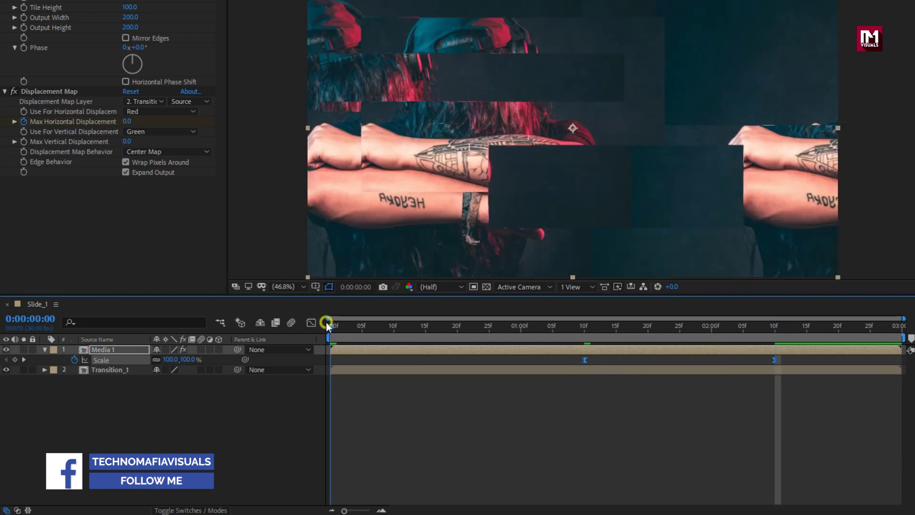
pyautogui.click(313, 323)
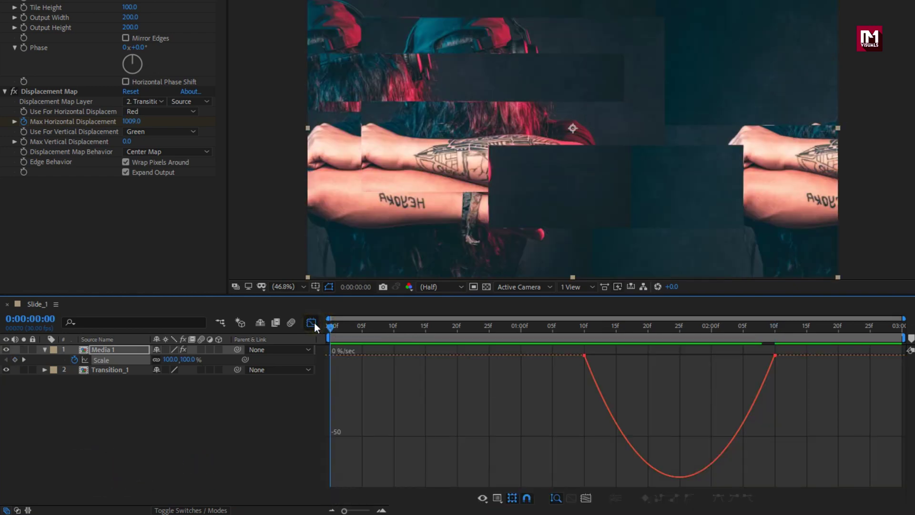
pyautogui.click(765, 382)
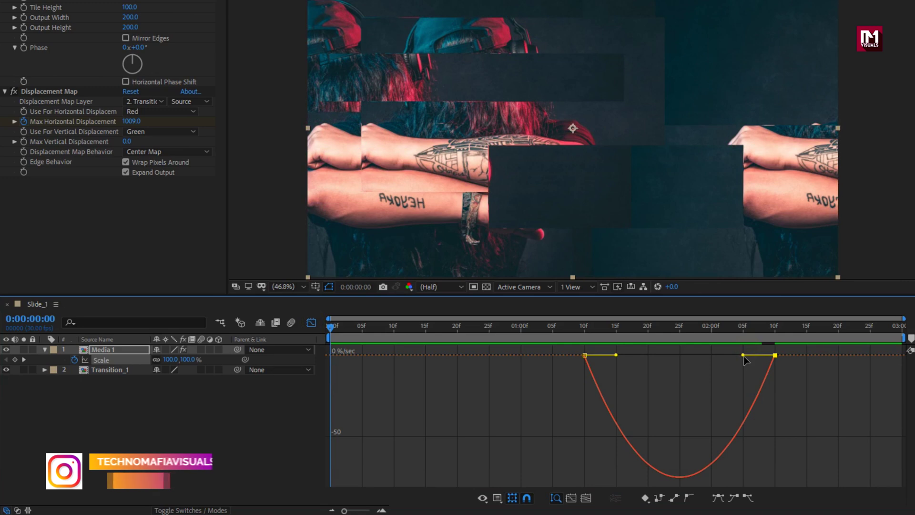
pyautogui.moveTo(712, 355); pyautogui.dragTo(685, 357)
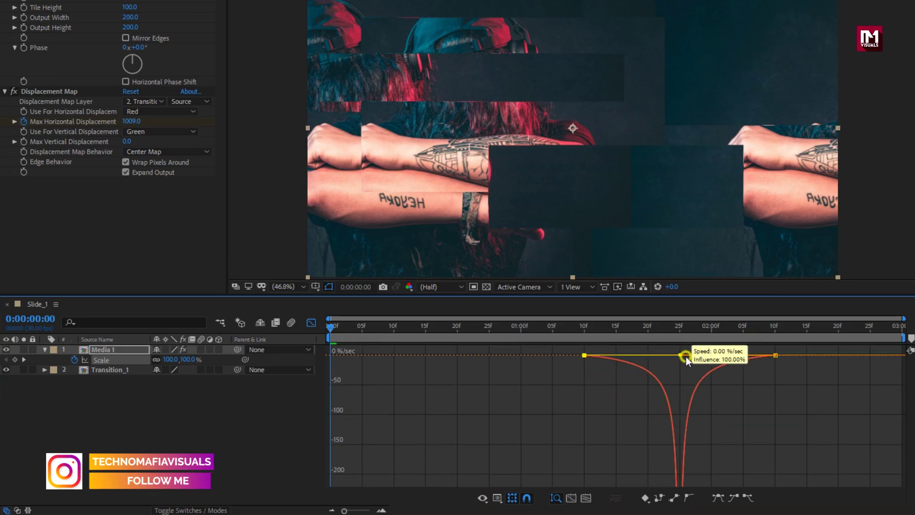
pyautogui.click(310, 323)
# - Preview the slide animation from the start of the composition, and collapse the Media 1 layer
pyautogui.press('space')
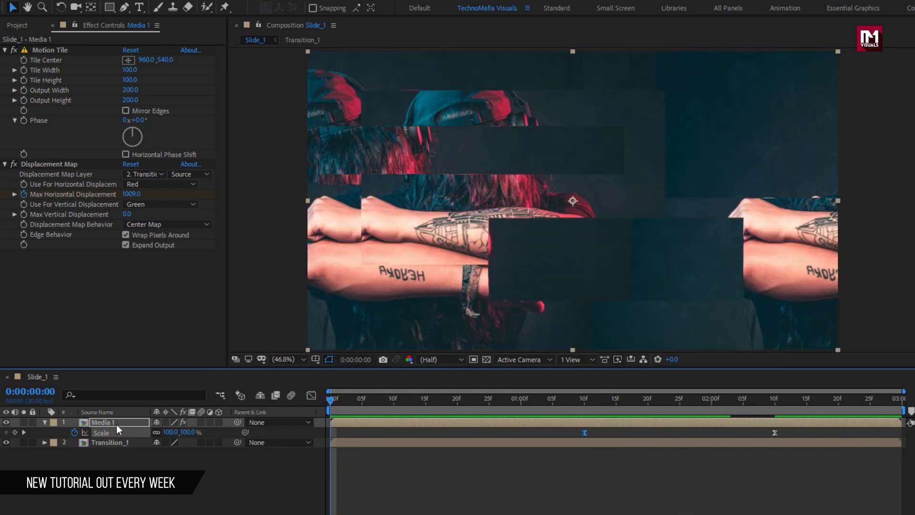
pyautogui.press('space')
pyautogui.click(44, 422)
pyautogui.click(119, 445)
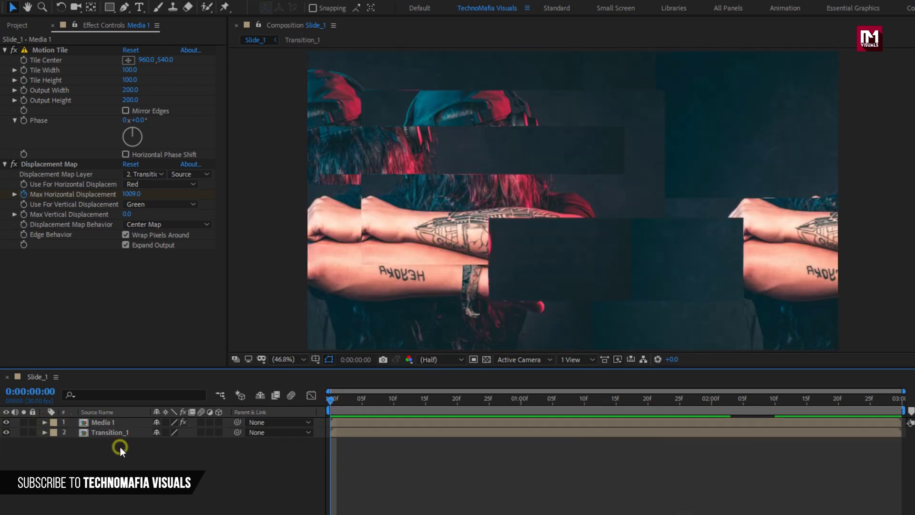
# - Add a text layer reading AFTER EFFECTS over the image and place it near the centre of the frame
pyautogui.click(140, 7)
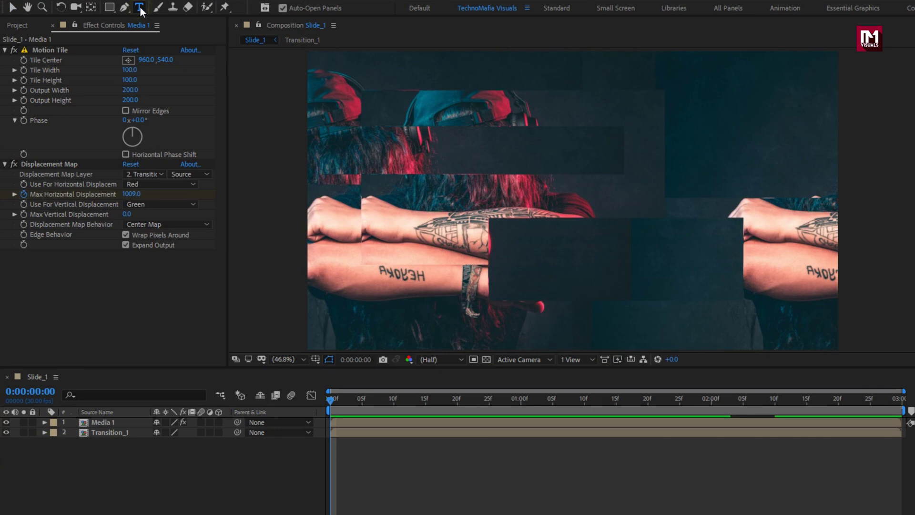
pyautogui.click(504, 195)
pyautogui.write('AFTER EFFE')
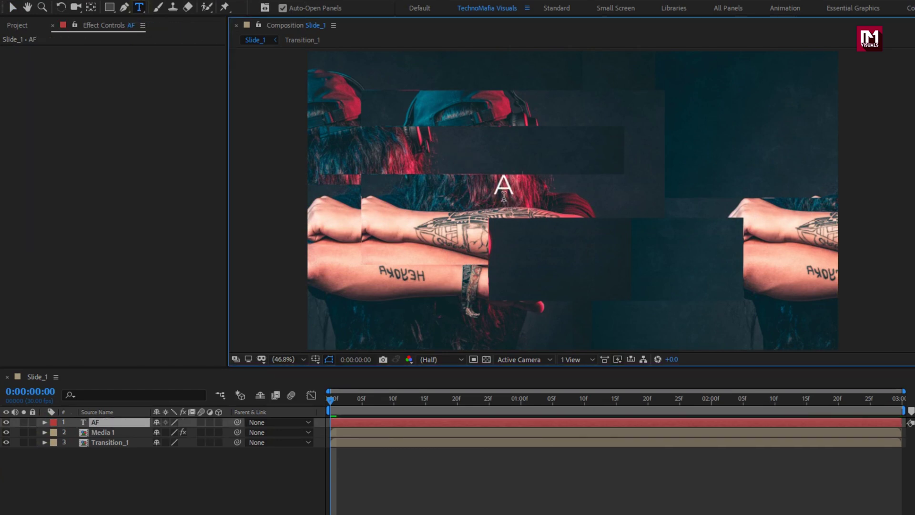
pyautogui.write('CTS')
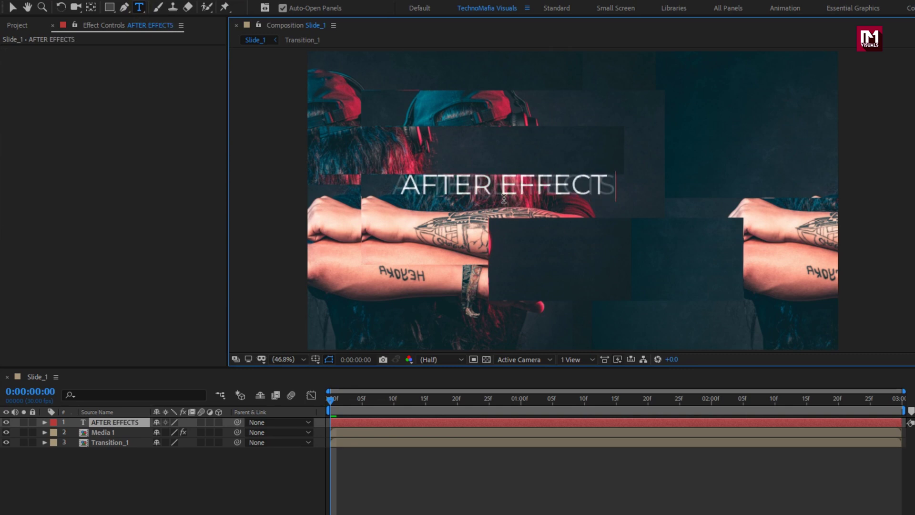
pyautogui.press('Escape')
pyautogui.press('v')
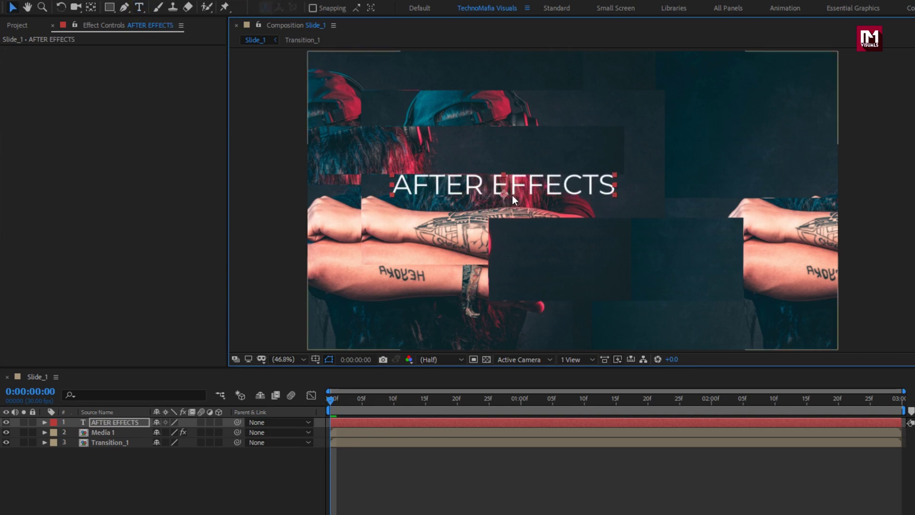
pyautogui.moveTo(512, 195); pyautogui.dragTo(600, 196)
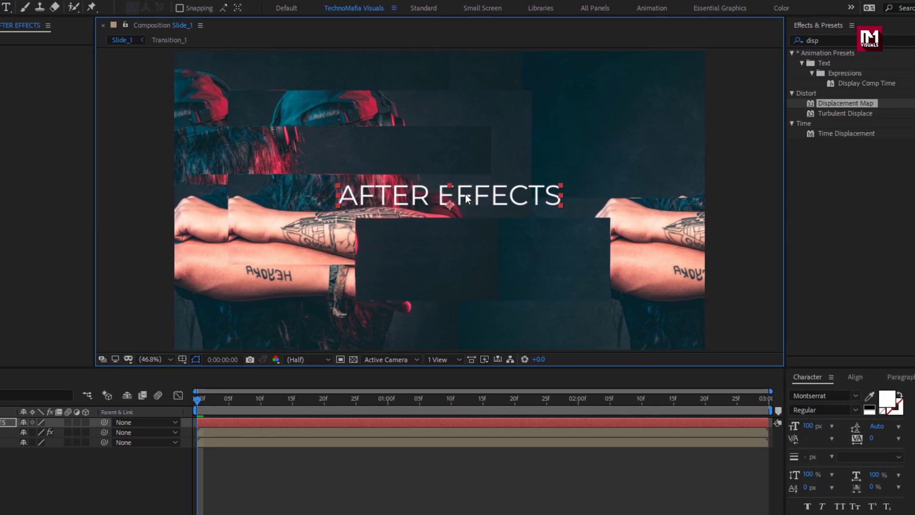
# - Set the AFTER EFFECTS text to the Montserrat Black style at a size of 122 px
pyautogui.click(832, 411)
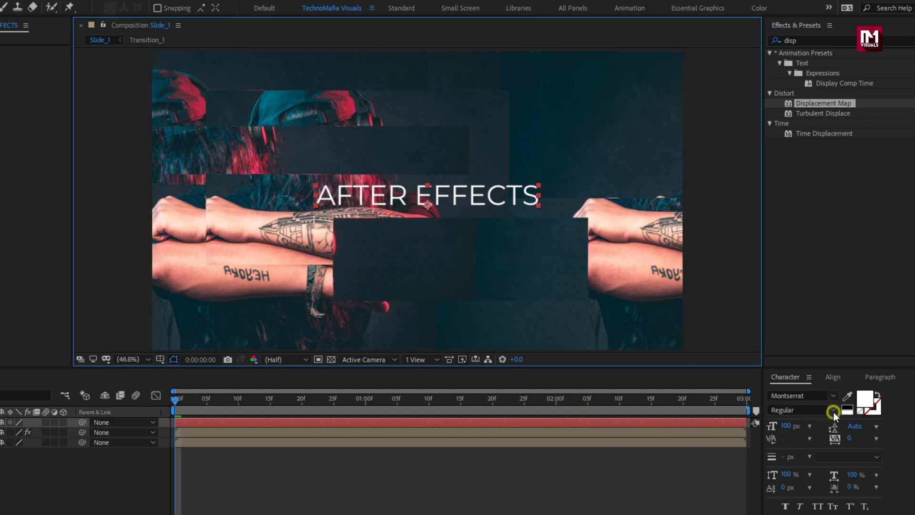
pyautogui.click(798, 385)
pyautogui.write('Black')
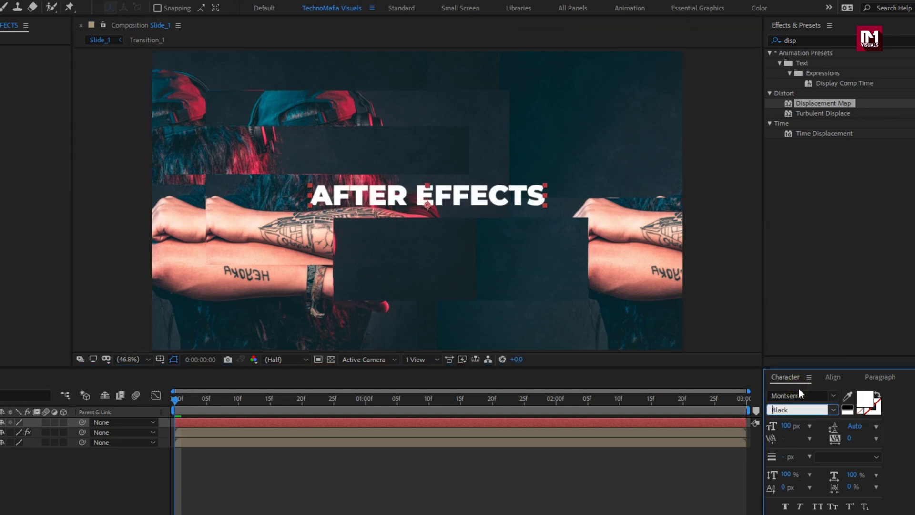
pyautogui.moveTo(785, 431); pyautogui.dragTo(803, 431)
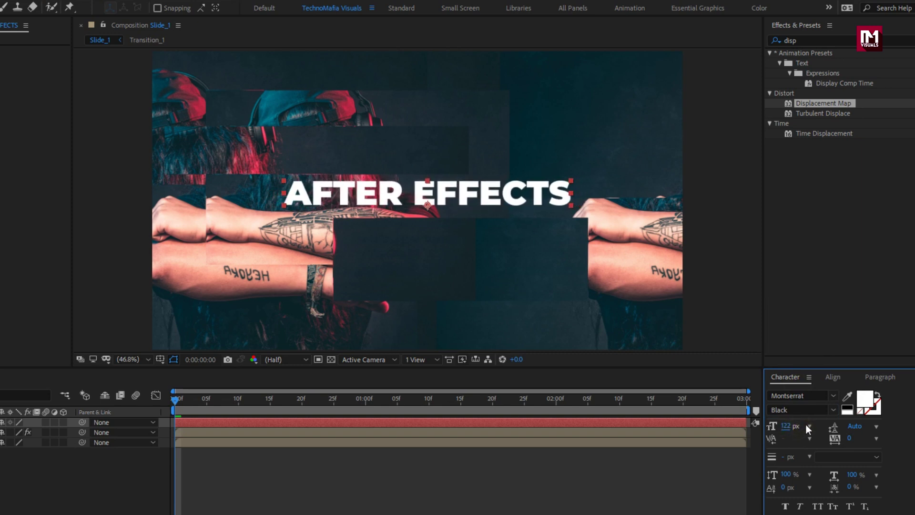
# - Centre the AFTER EFFECTS text horizontally and vertically in the composition, and expand its layer properties
pyautogui.click(832, 378)
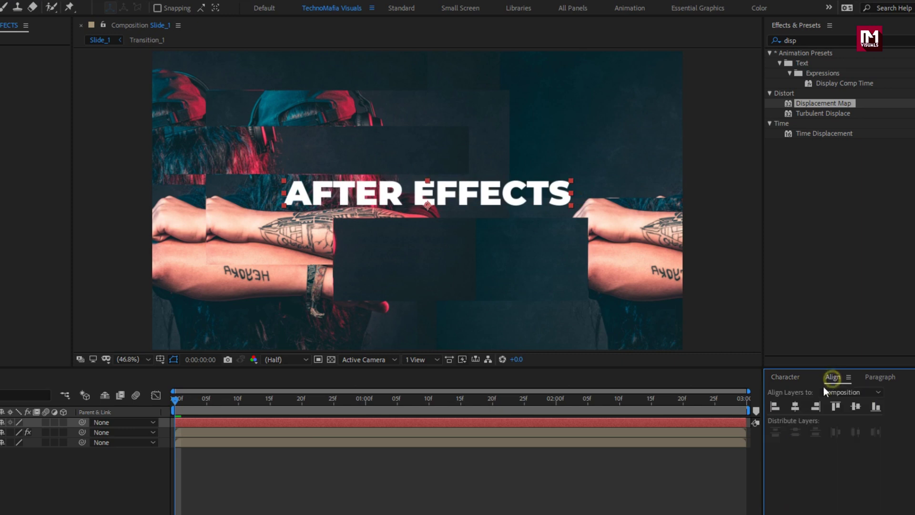
pyautogui.click(801, 409)
pyautogui.click(854, 409)
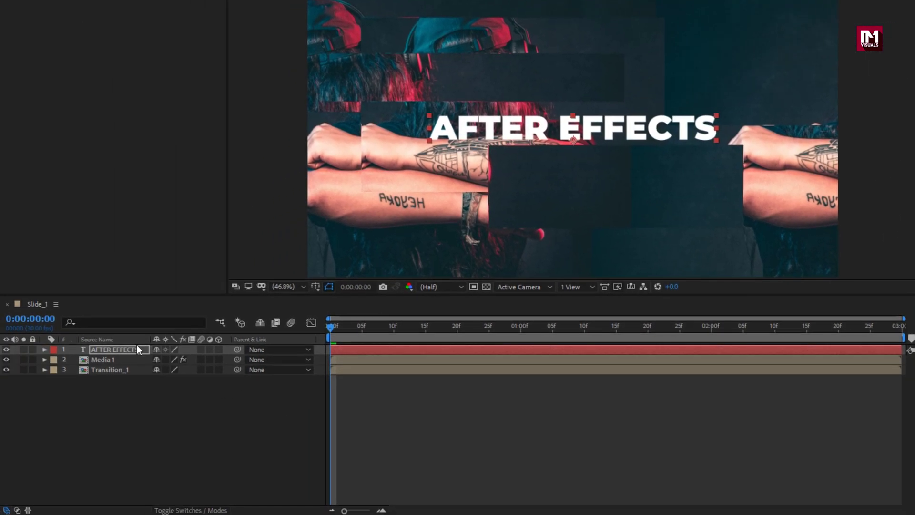
pyautogui.click(127, 349)
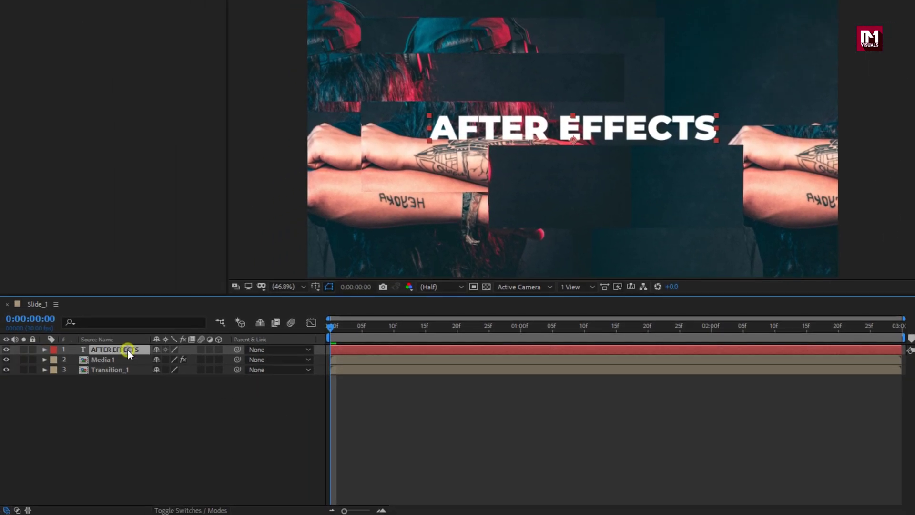
pyautogui.click(45, 350)
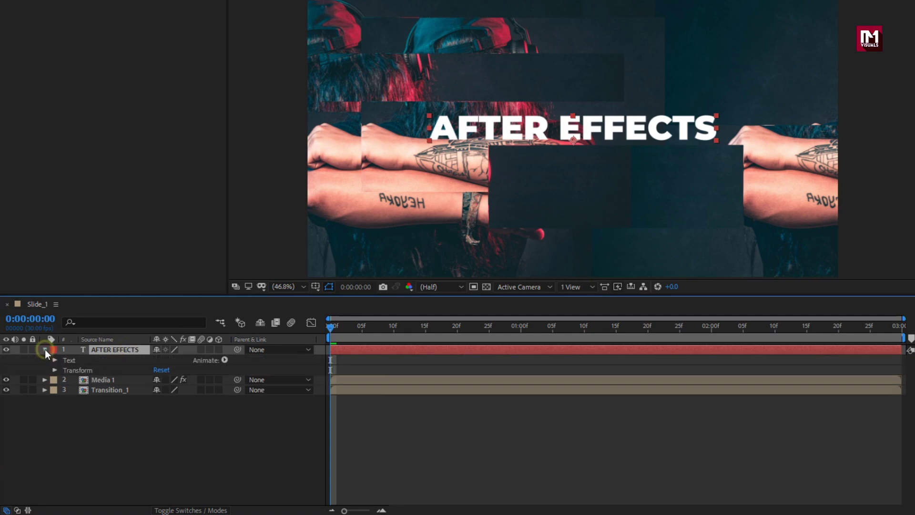
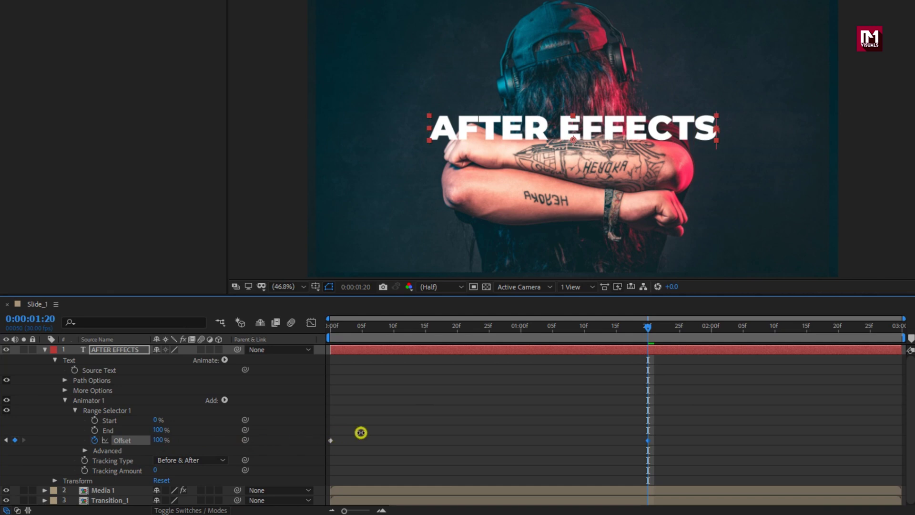
# - Base Range Selector 1 of the AFTER EFFECTS text animator on Words in its Advanced settings
pyautogui.click(84, 451)
pyautogui.scroll(-2, 66, 447)
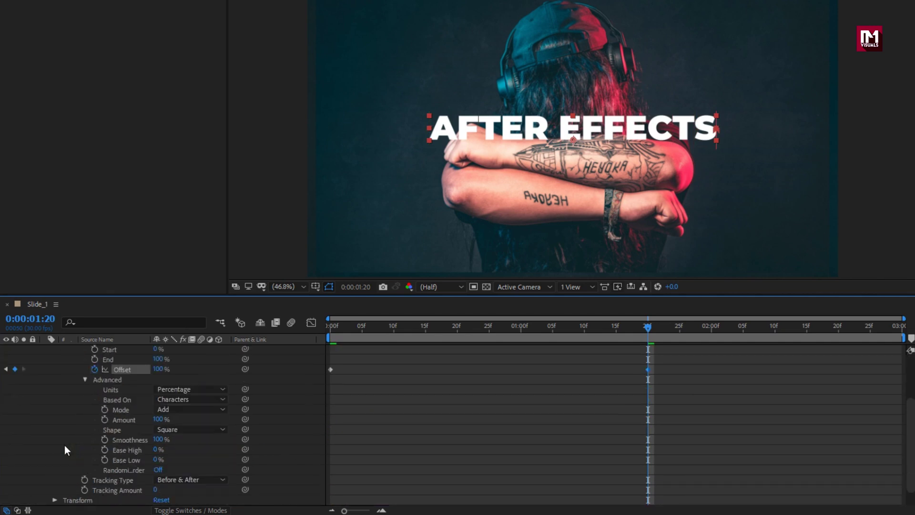
pyautogui.click(160, 400)
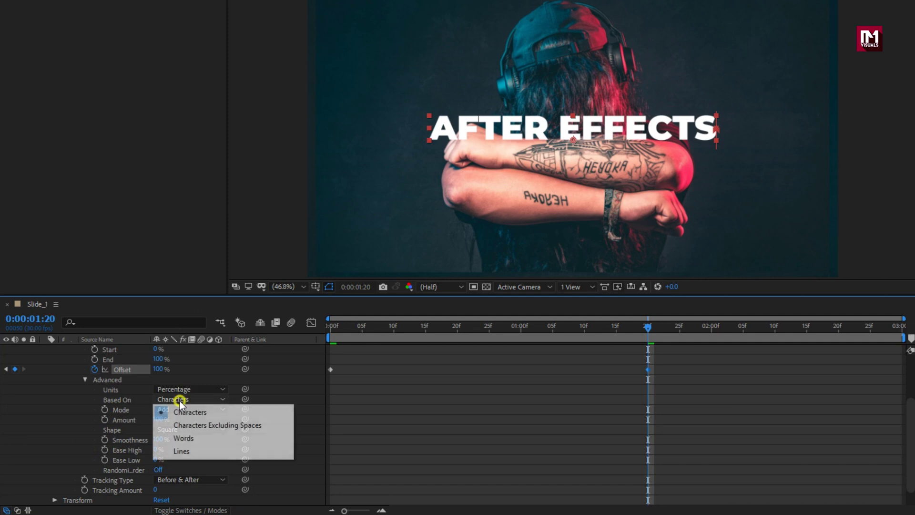
pyautogui.click(187, 438)
# - With the playhead at 0:00:00:16, set Range Selector 1's Shape to Ramp Up, Ease High to 25% and Ease Low to 50%
pyautogui.moveTo(381, 327); pyautogui.dragTo(432, 328)
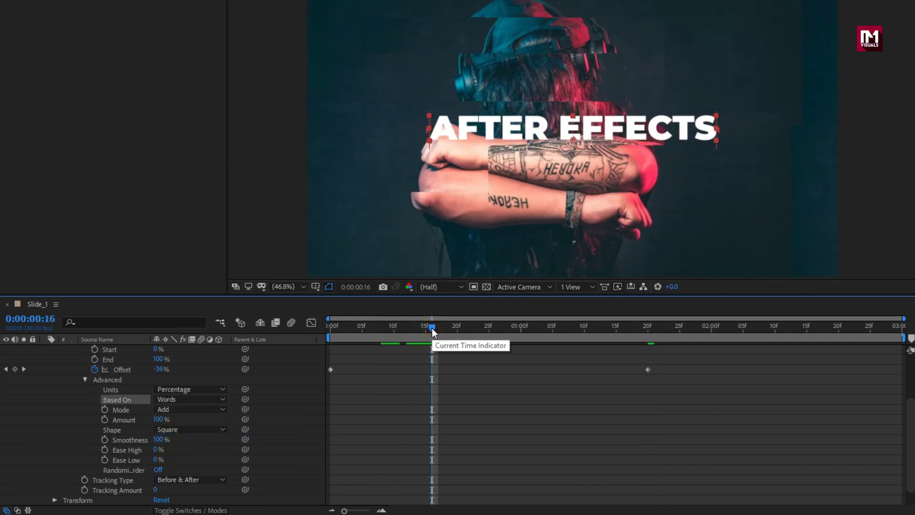
pyautogui.click(191, 431)
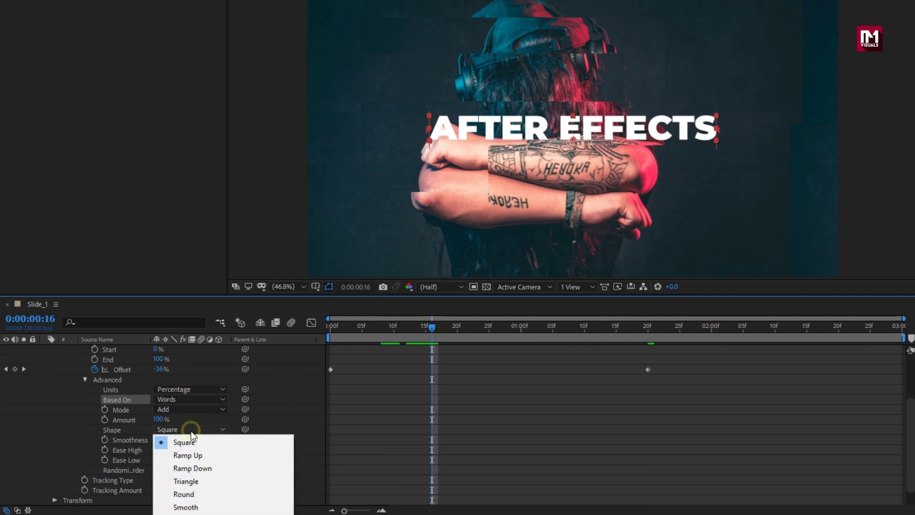
pyautogui.click(193, 457)
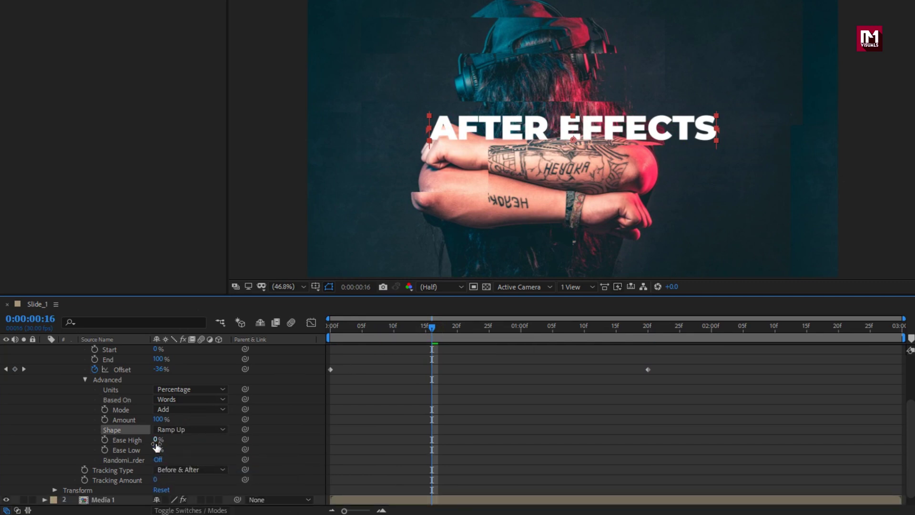
pyautogui.write('25')
pyautogui.write('50')
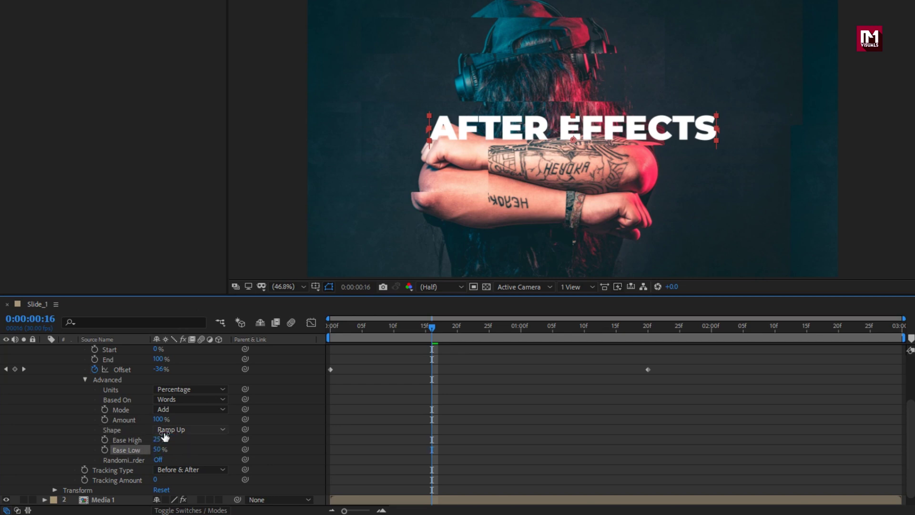
# - Add a Position property to the text's Animator 1 and set it to 0.0, 190.0
pyautogui.scroll(3, 163, 436)
pyautogui.click(224, 362)
pyautogui.moveTo(261, 365)
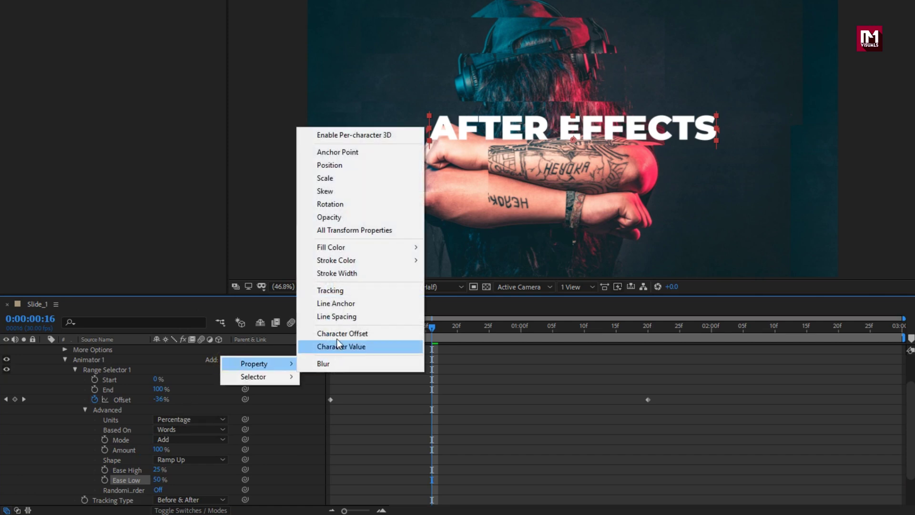
pyautogui.click(336, 167)
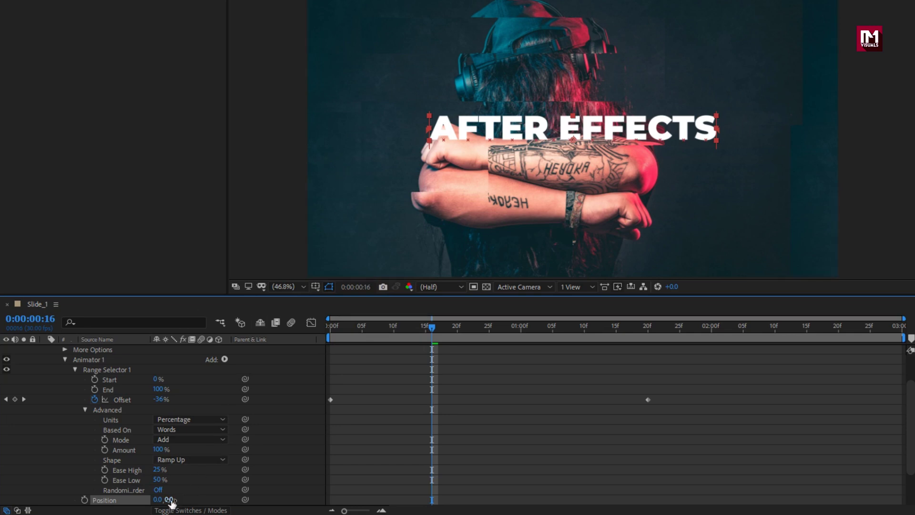
pyautogui.moveTo(178, 500); pyautogui.dragTo(300, 483)
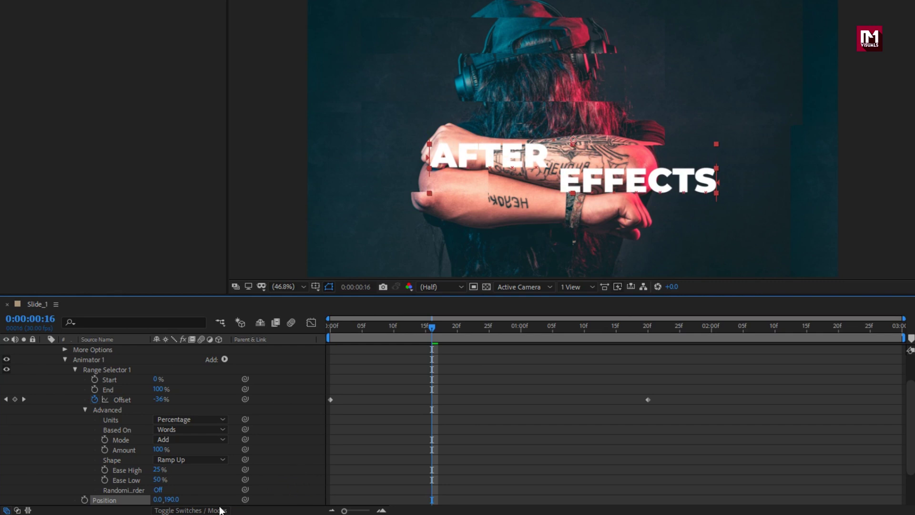
# - Set the text animator's Position to 0.0, 202.0 and add an Opacity property to it at 0%
pyautogui.moveTo(174, 500); pyautogui.dragTo(183, 499)
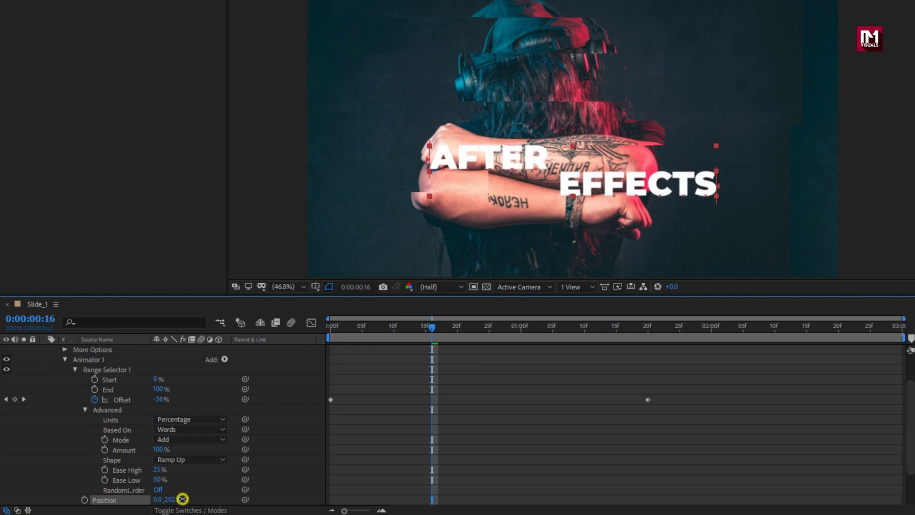
pyautogui.moveTo(341, 331); pyautogui.dragTo(301, 321)
pyautogui.click(224, 360)
pyautogui.moveTo(287, 364)
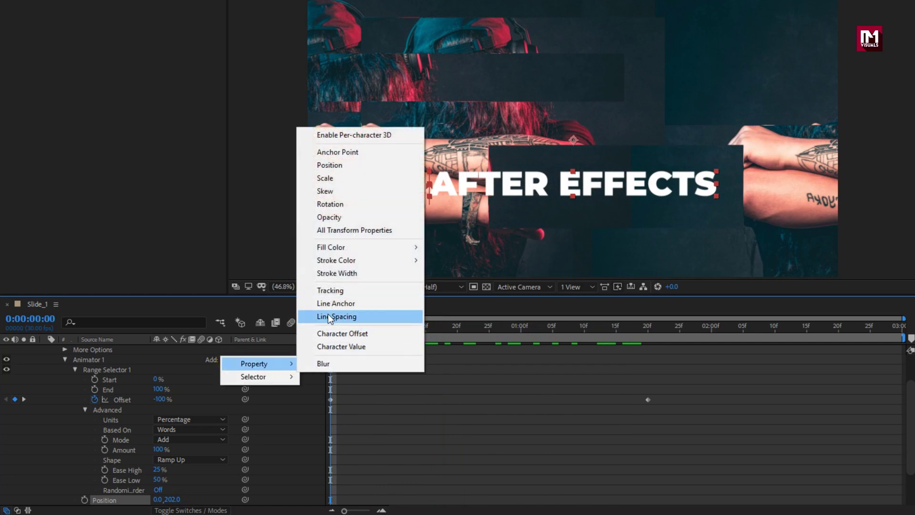
pyautogui.click(330, 217)
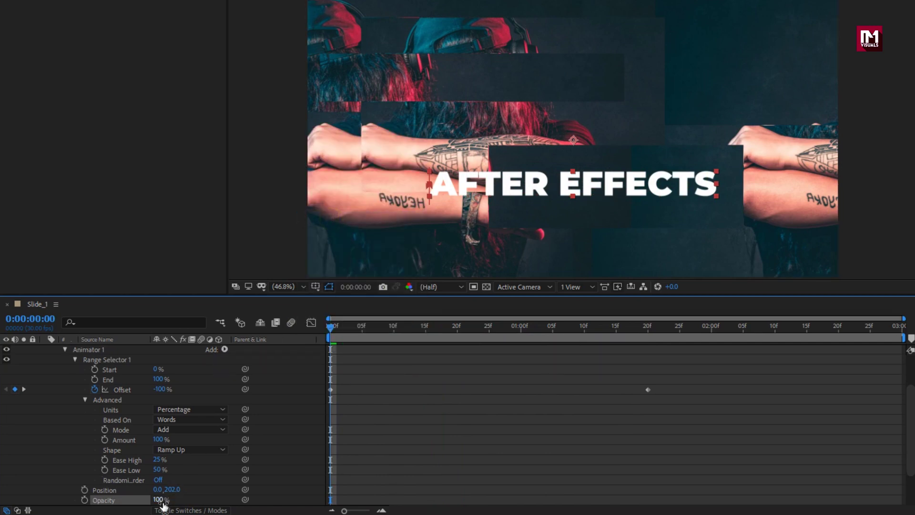
pyautogui.moveTo(148, 500); pyautogui.dragTo(40, 500)
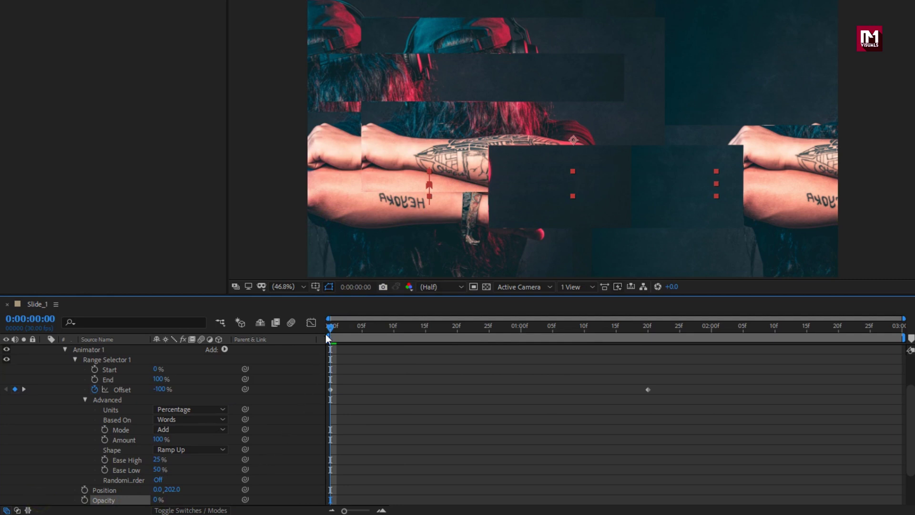
# - Scrub through the title animation to 0:00:02:01 and collapse the AFTER EFFECTS layer's properties
pyautogui.moveTo(328, 325); pyautogui.dragTo(716, 316)
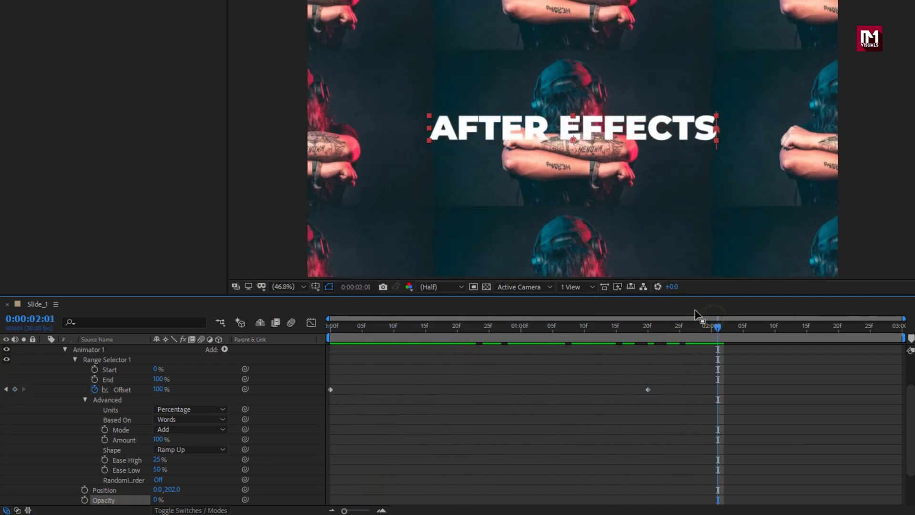
pyautogui.scroll(3, 272, 430)
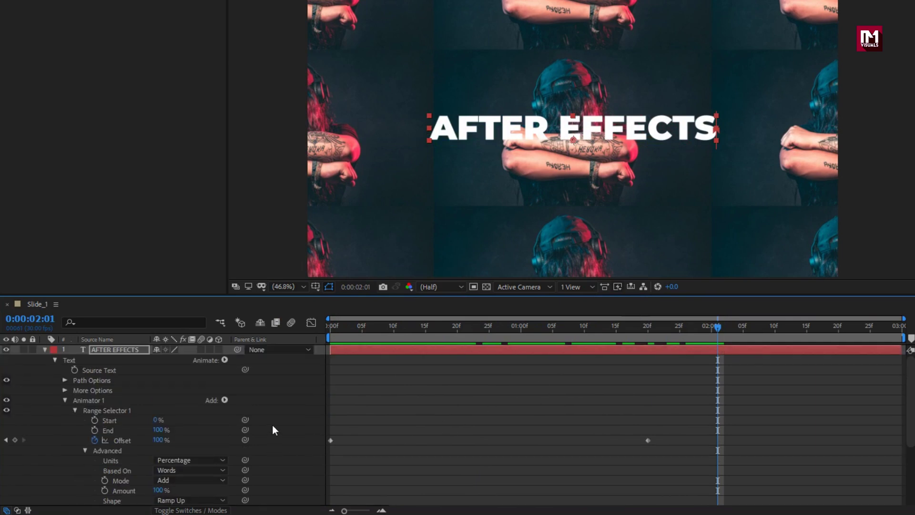
pyautogui.click(44, 349)
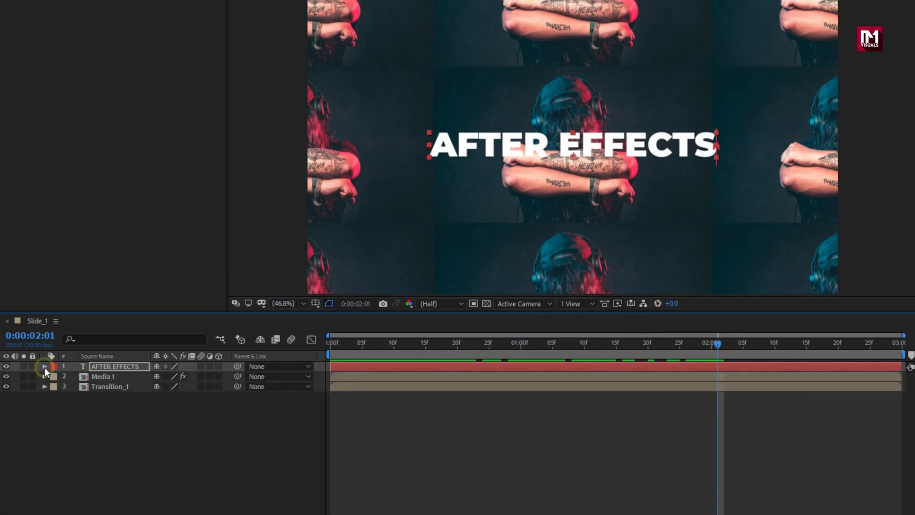
# - Create a new black 1920 x 1080 px solid named Color in the Slide_1 composition
pyautogui.rightClick(115, 460)
pyautogui.moveTo(222, 329)
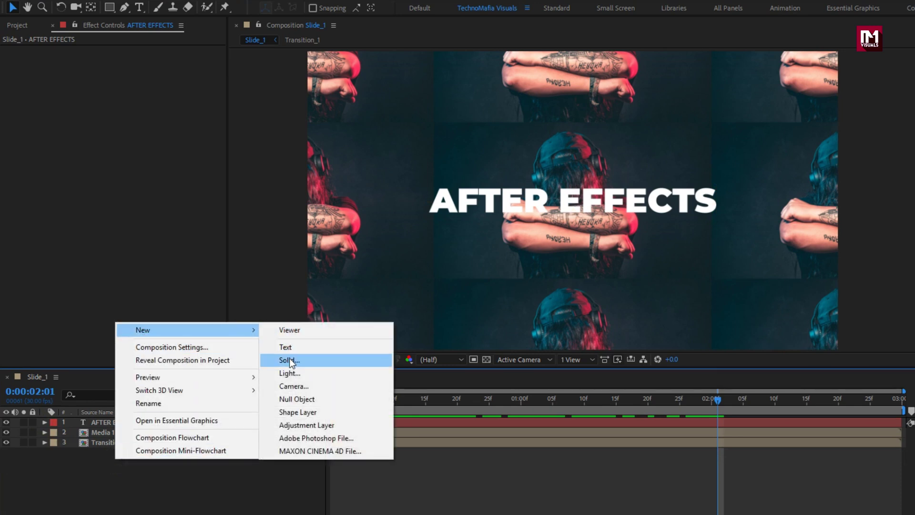
pyautogui.click(289, 361)
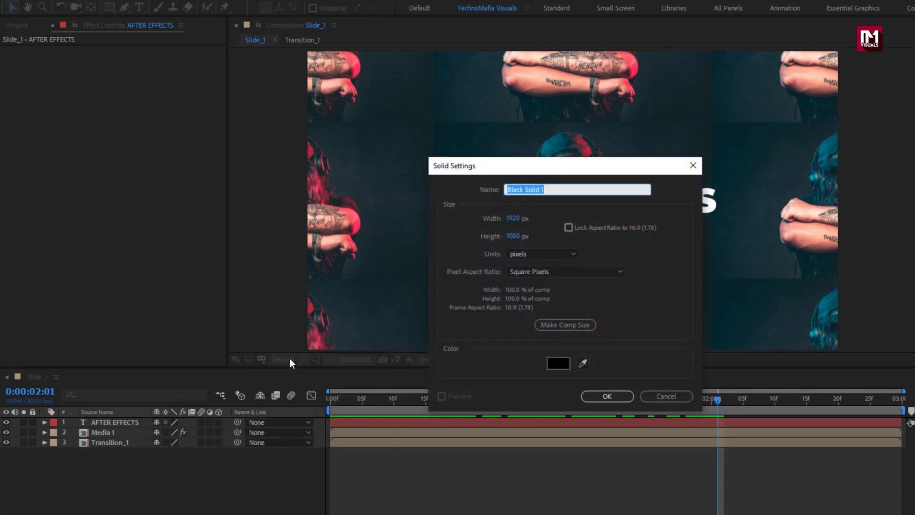
pyautogui.write('Color')
pyautogui.click(608, 397)
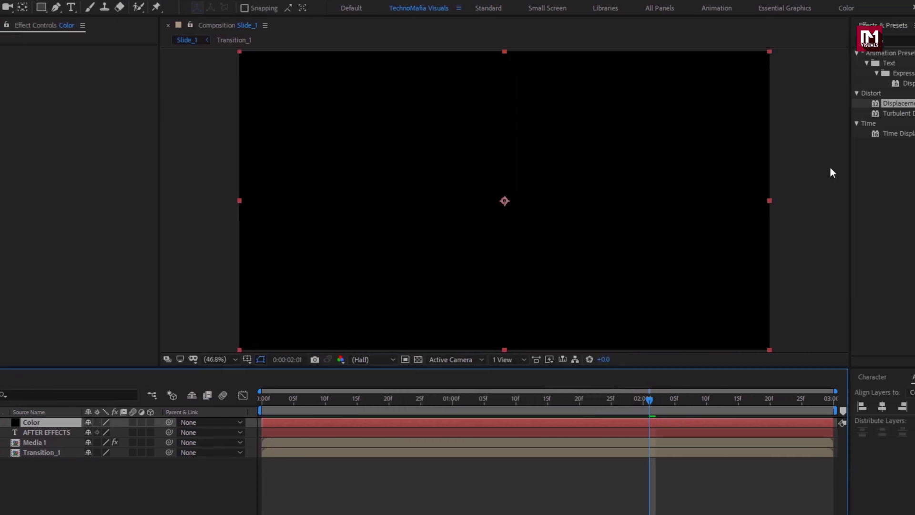
# - Apply the Fill effect to the Color solid and set its fill colour to dark blue, 053173
pyautogui.click(805, 41)
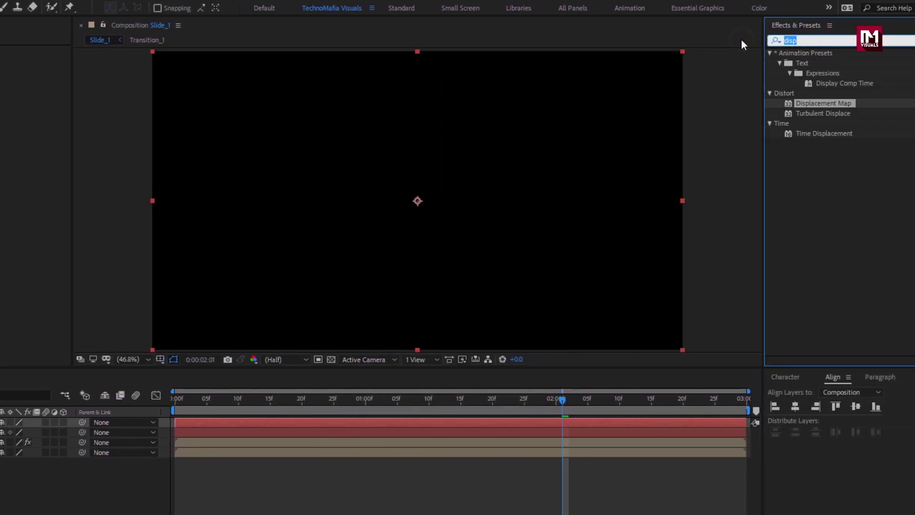
pyautogui.write('fill')
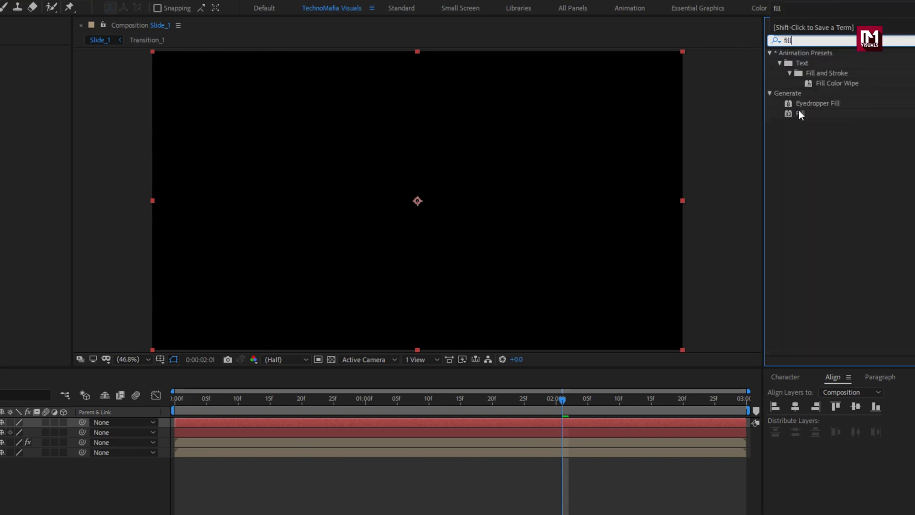
pyautogui.click(800, 113)
pyautogui.doubleClick(799, 114)
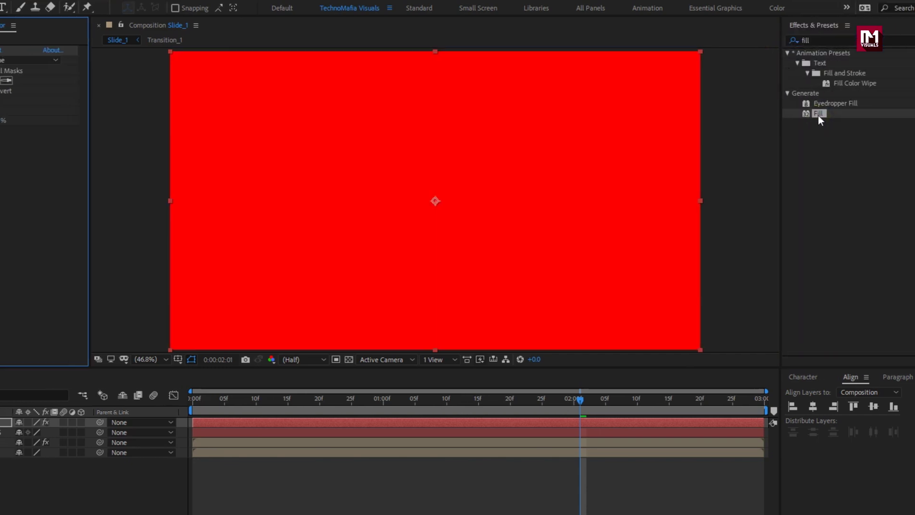
pyautogui.click(119, 79)
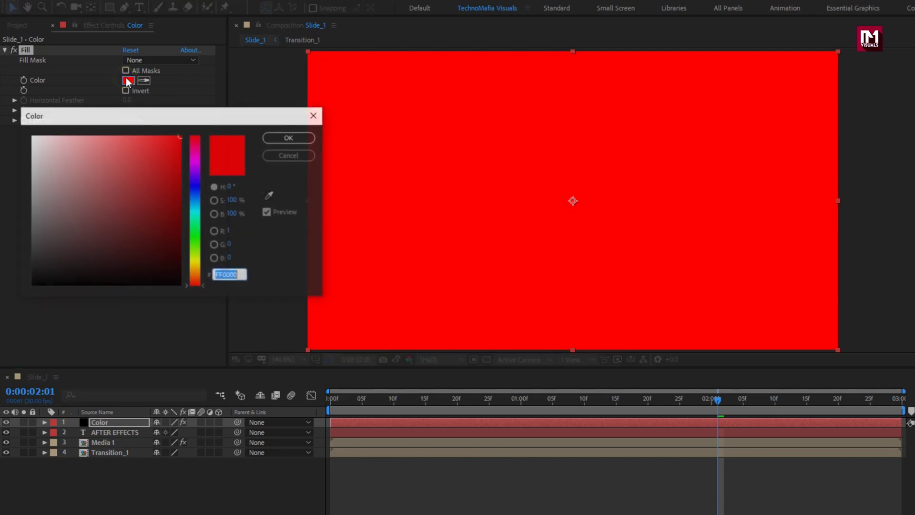
pyautogui.click(195, 196)
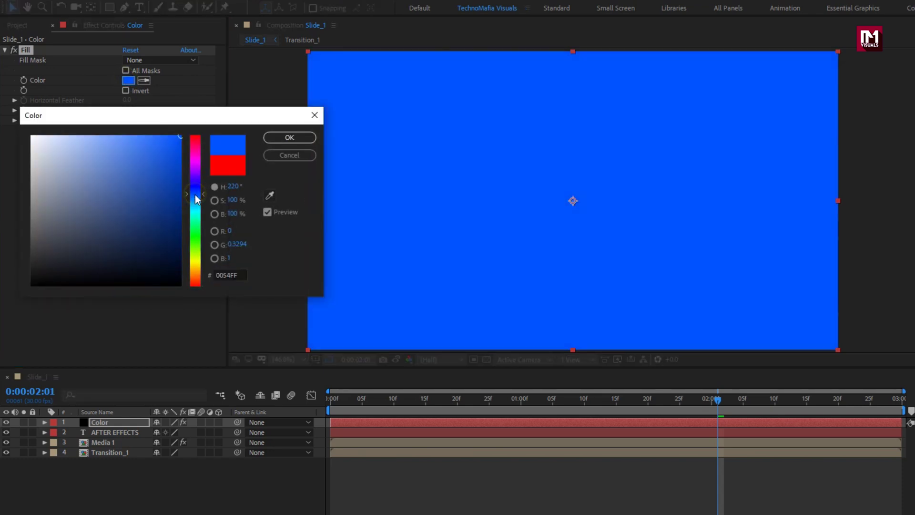
pyautogui.moveTo(176, 215); pyautogui.dragTo(176, 219)
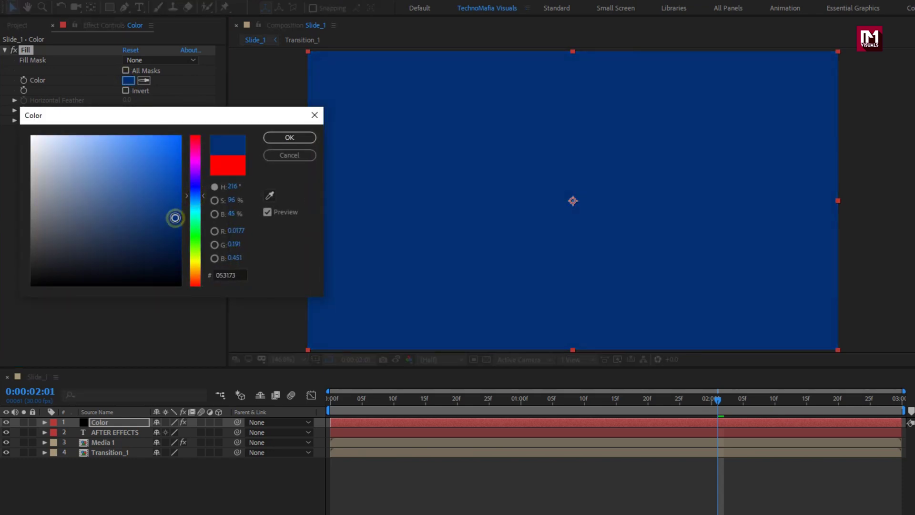
pyautogui.press('Return')
# - Set the Color layer's Opacity to 75% and collapse its properties
pyautogui.press('t')
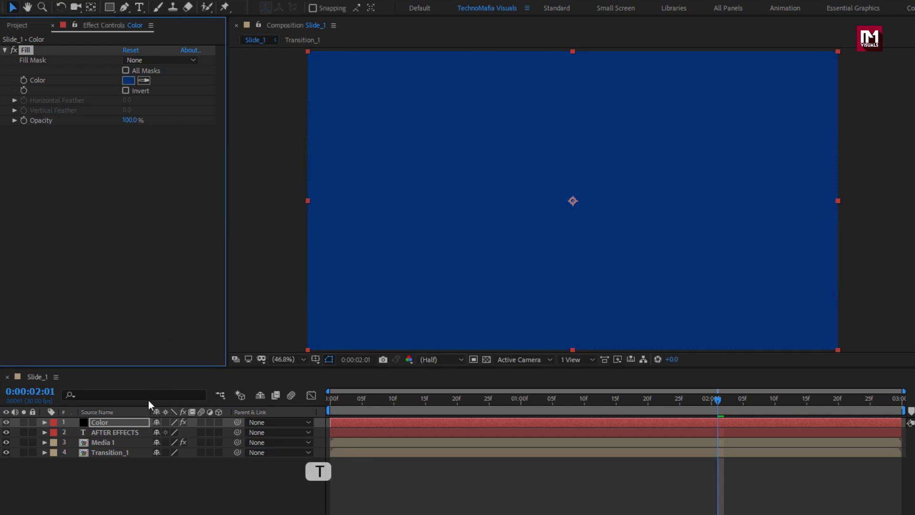
pyautogui.click(118, 421)
pyautogui.press('t')
pyautogui.click(158, 431)
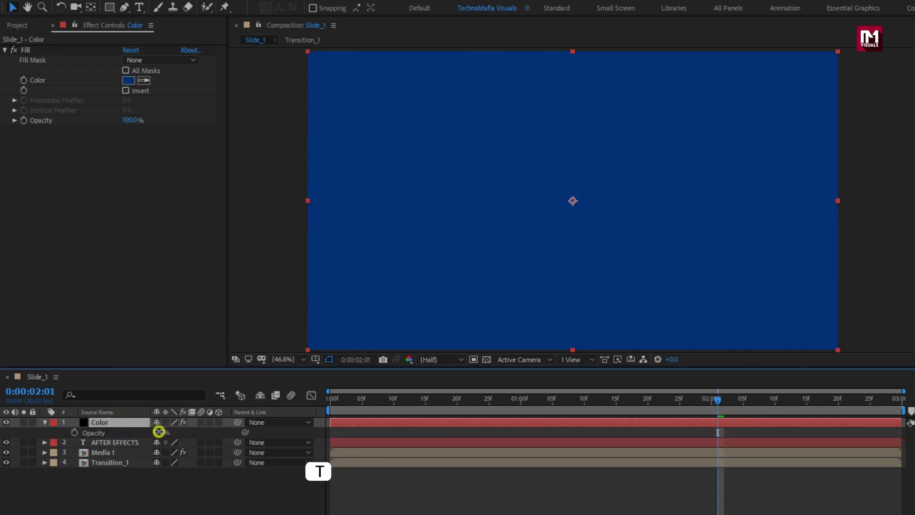
pyautogui.write('75')
pyautogui.press('Return')
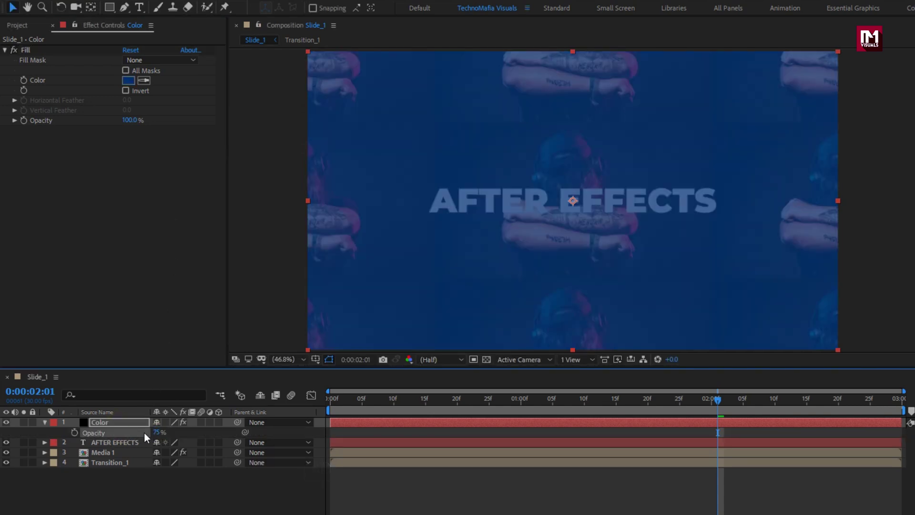
pyautogui.click(43, 423)
# - Create another black 1920 x 1080 px solid named Noise above the Color layer
pyautogui.click(93, 473)
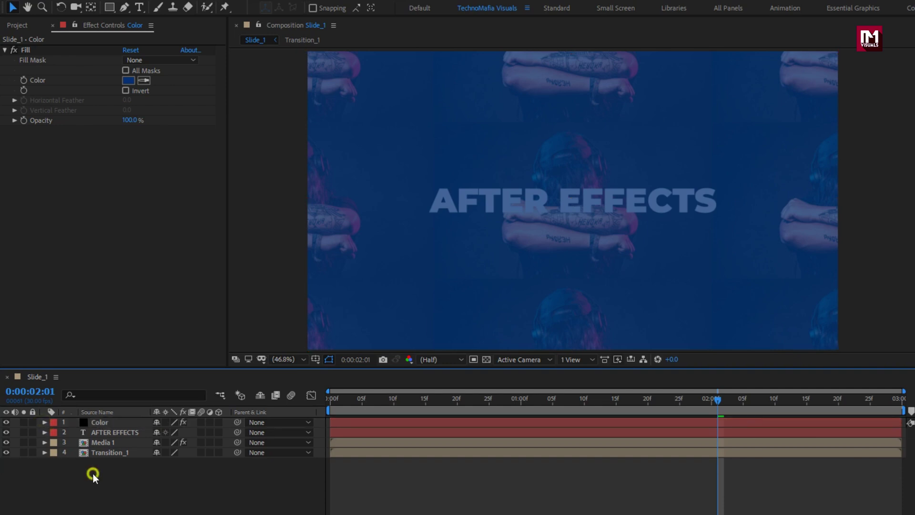
pyautogui.rightClick(94, 474)
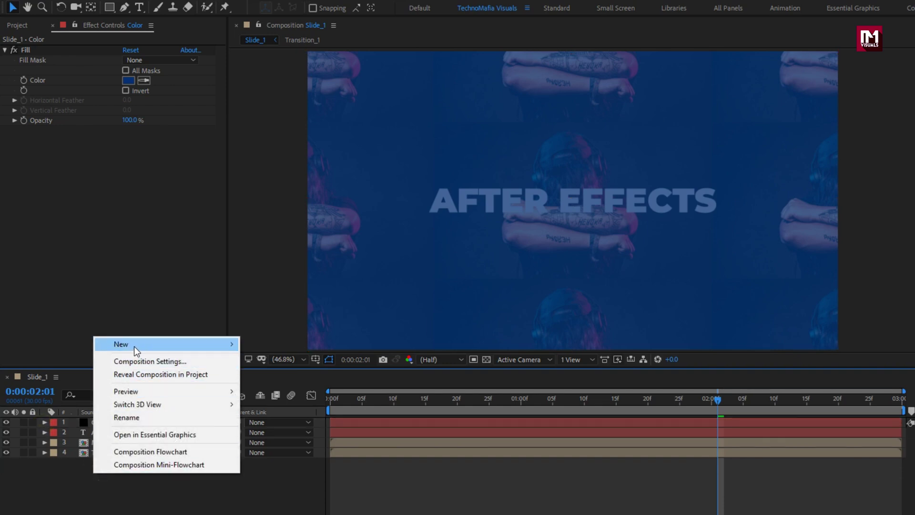
pyautogui.moveTo(134, 345)
pyautogui.click(277, 375)
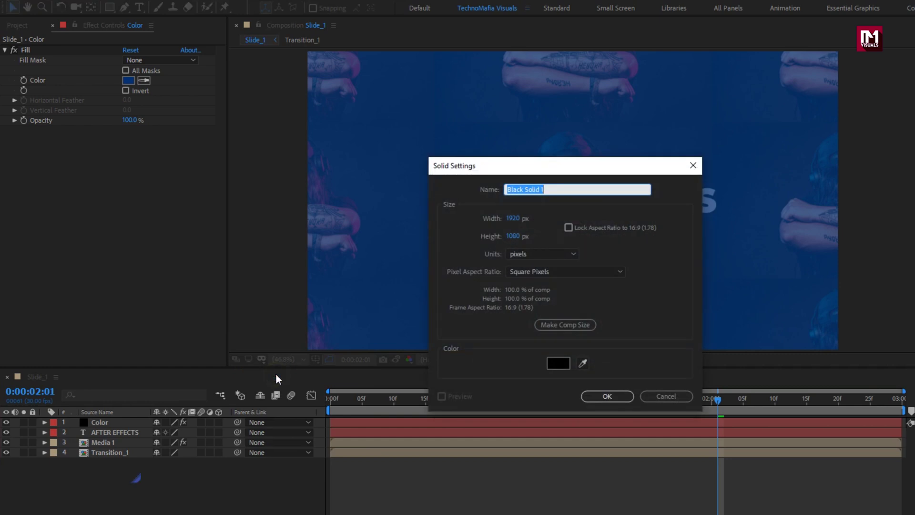
pyautogui.write('Noise')
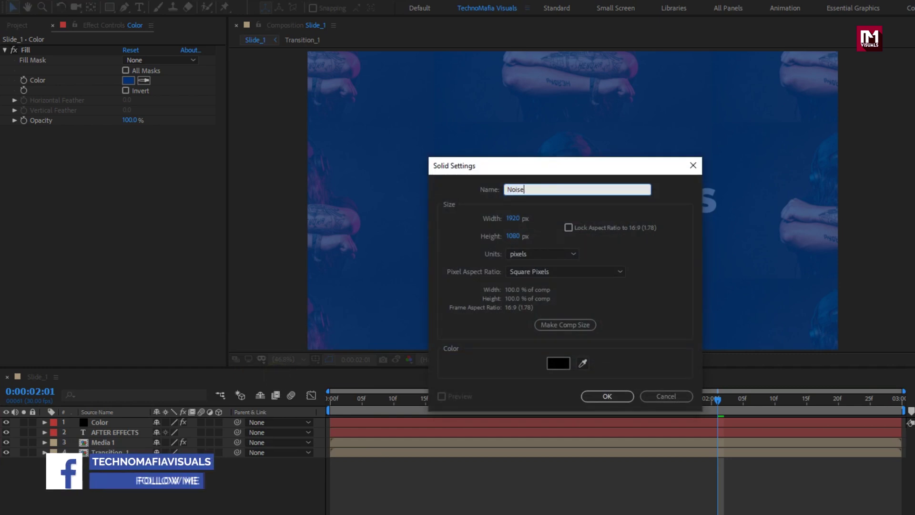
pyautogui.click(606, 396)
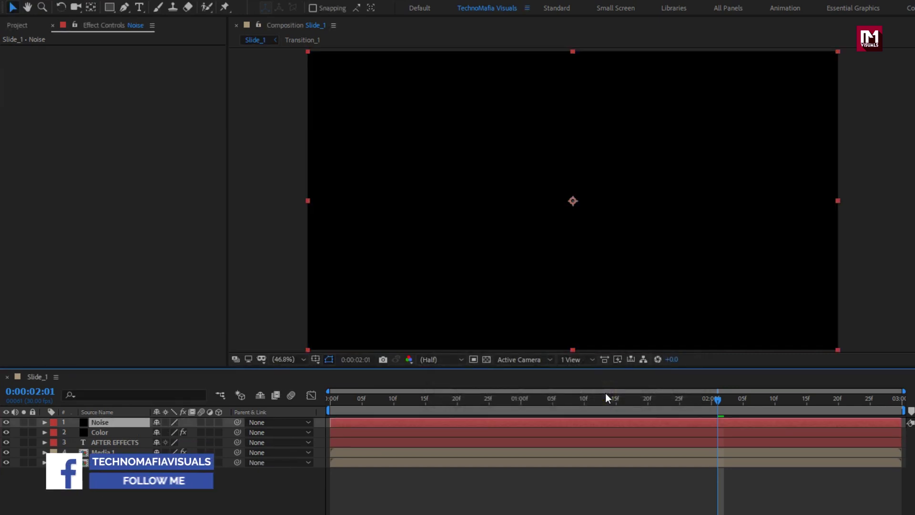
# - Apply the Fractal Noise effect to the Noise solid and set its Contrast to 200
pyautogui.doubleClick(787, 40)
pyautogui.write('frac')
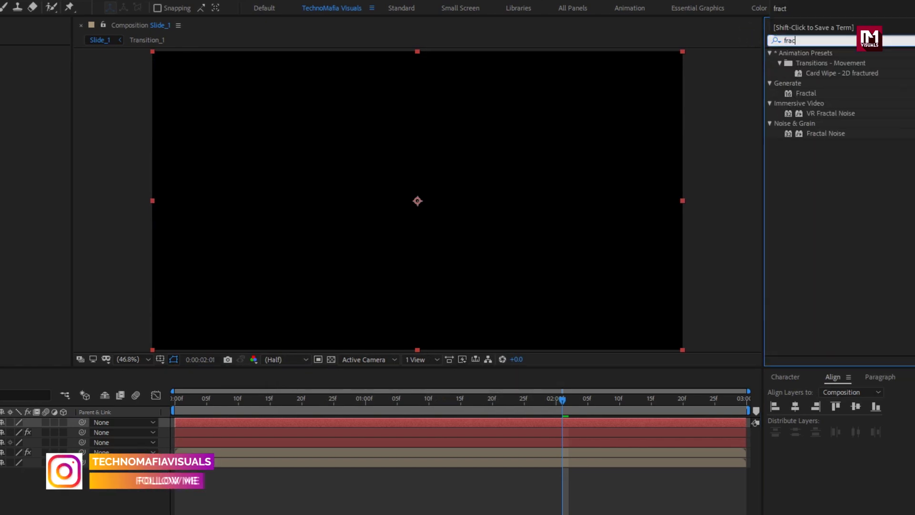
pyautogui.doubleClick(827, 134)
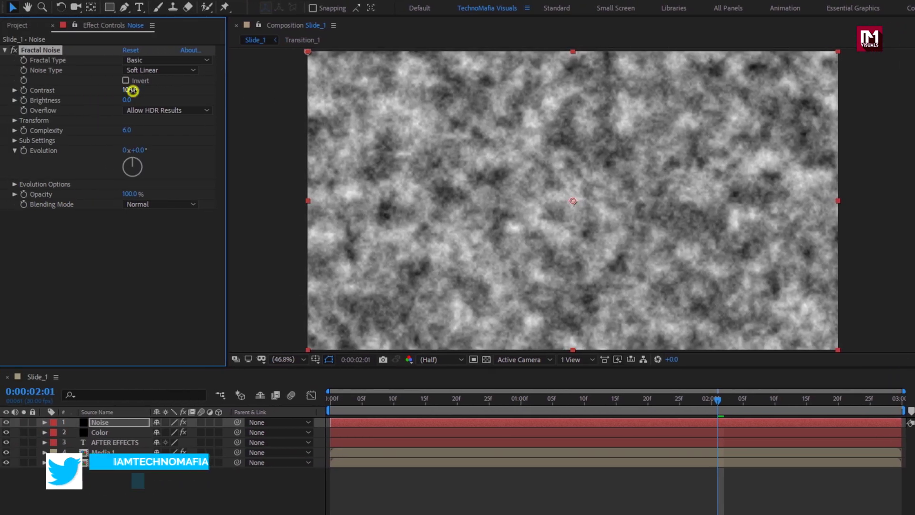
pyautogui.click(132, 91)
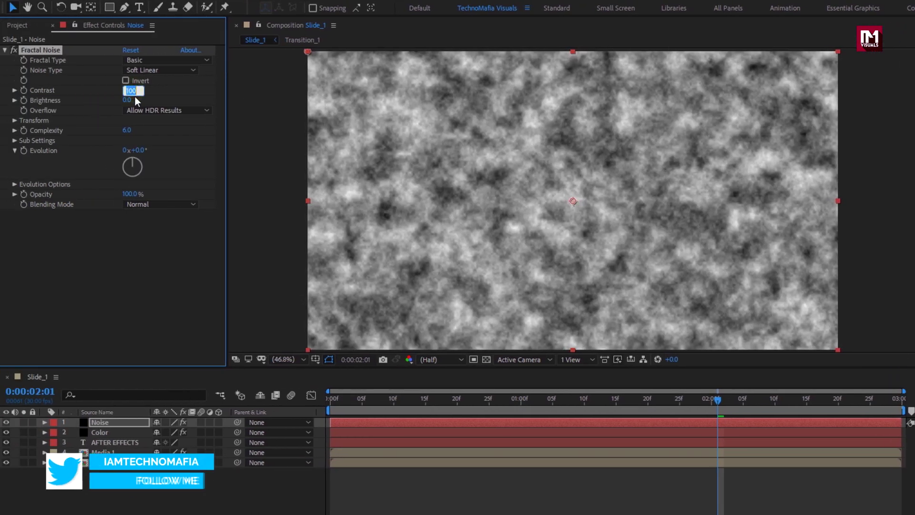
pyautogui.write('200')
pyautogui.press('Return')
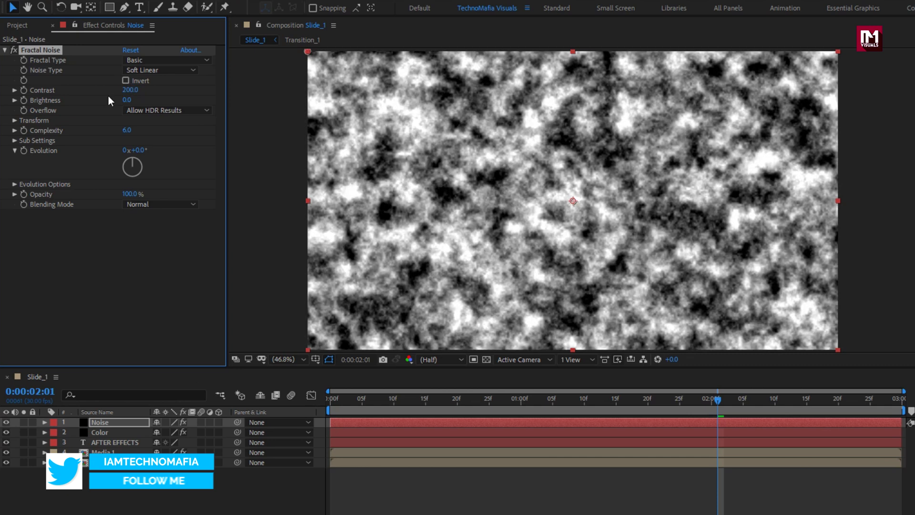
# - Keyframe the Fractal Noise Brightness from 0.0 at 0:00:00:00 to about 200 at 0:00:02:00
pyautogui.click(328, 398)
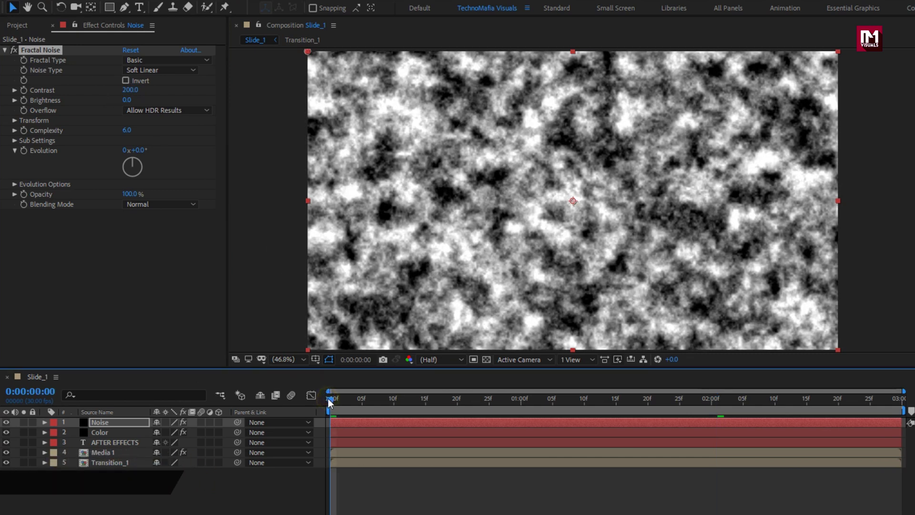
pyautogui.click(22, 100)
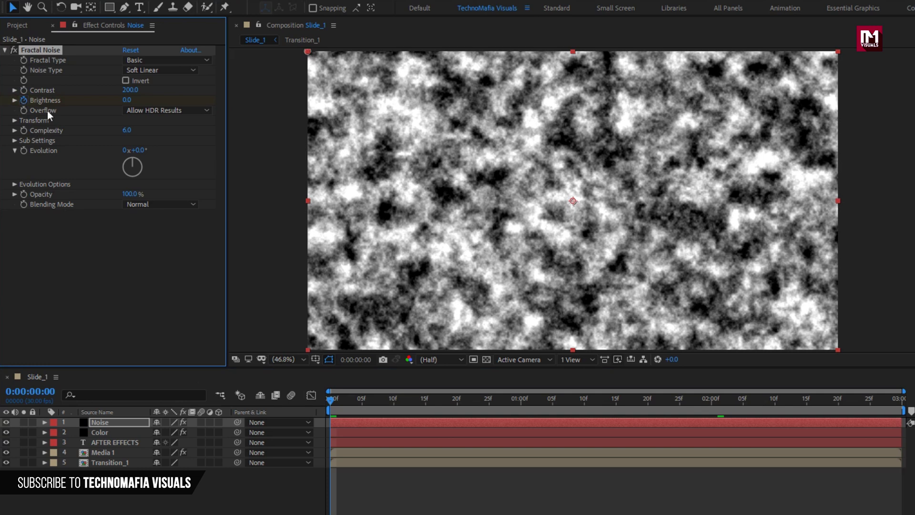
pyautogui.click(712, 401)
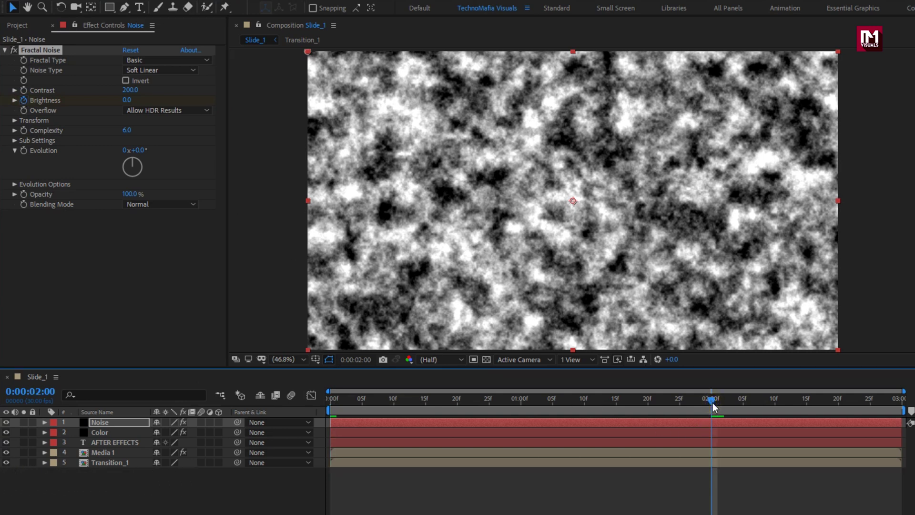
pyautogui.moveTo(129, 99); pyautogui.dragTo(229, 102)
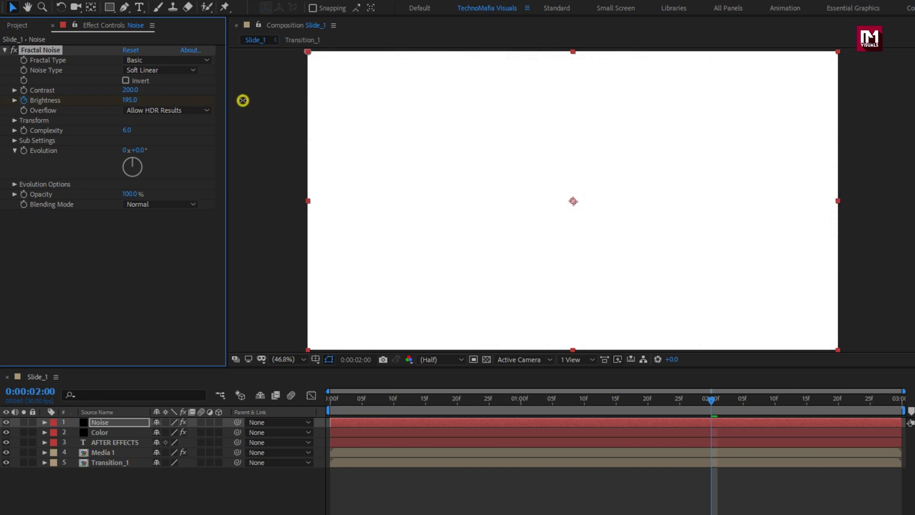
# - Reveal the Noise layer's keyframes and apply Easy Ease to both Brightness keyframes
pyautogui.moveTo(332, 399)
pyautogui.mouseDown()
pyautogui.moveTo(713, 398)
pyautogui.moveTo(333, 408)
pyautogui.mouseUp()
pyautogui.press('u')
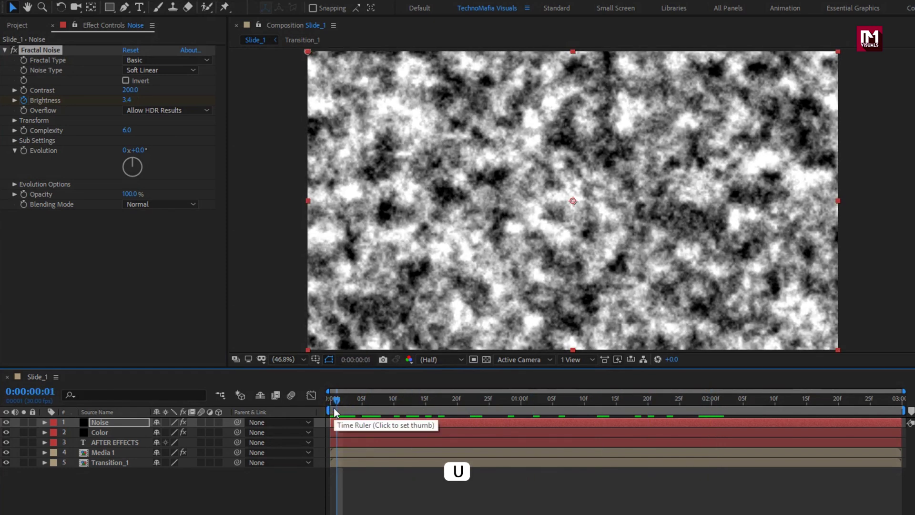
pyautogui.press('u')
pyautogui.moveTo(726, 442); pyautogui.dragTo(329, 446)
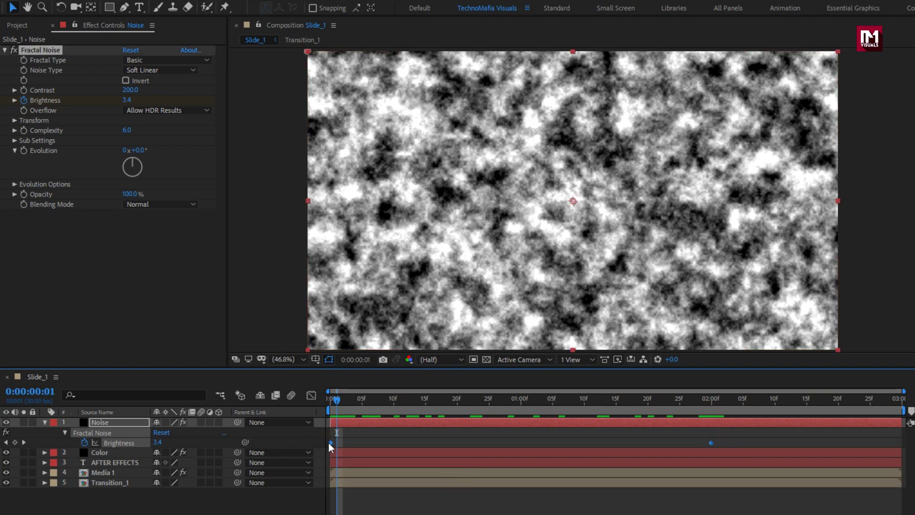
pyautogui.rightClick(329, 445)
pyautogui.moveTo(410, 435)
pyautogui.click(511, 473)
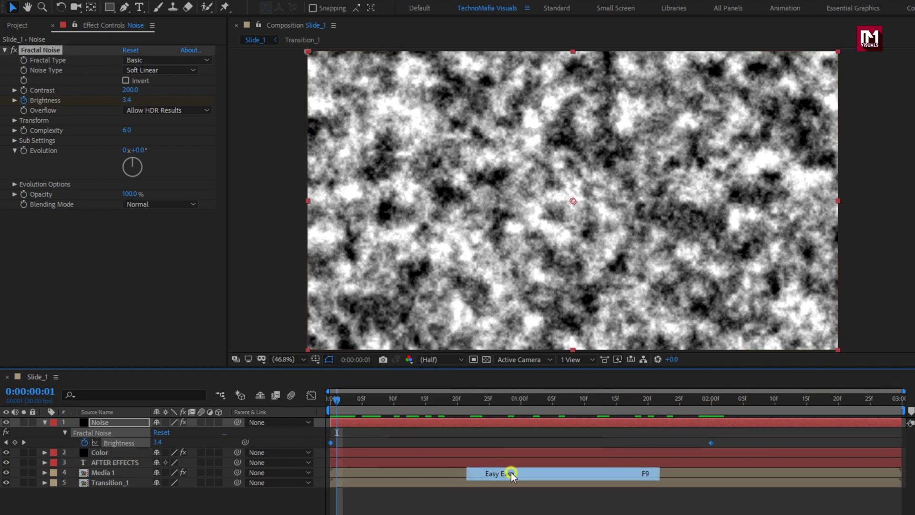
# - With no layer selected, draw a white-filled rectangle across the full width of the frame's upper edge as a new shape layer
pyautogui.click(44, 422)
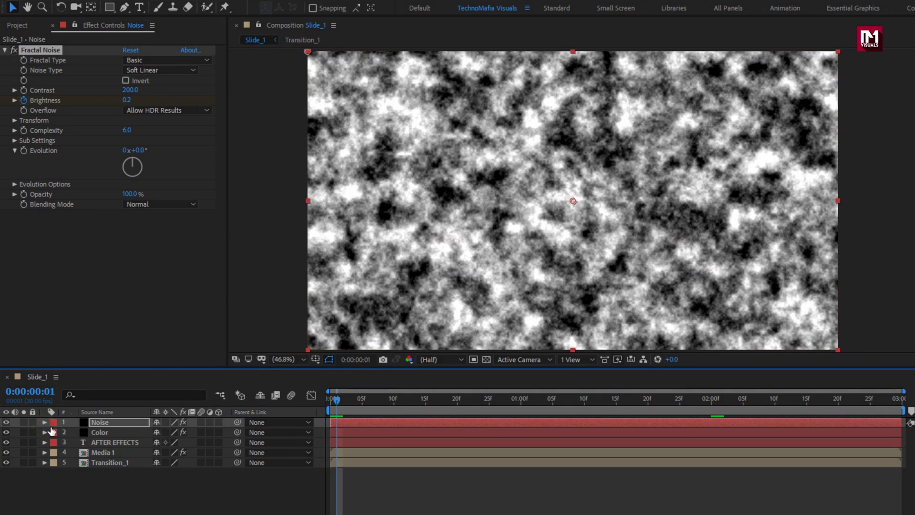
pyautogui.click(110, 493)
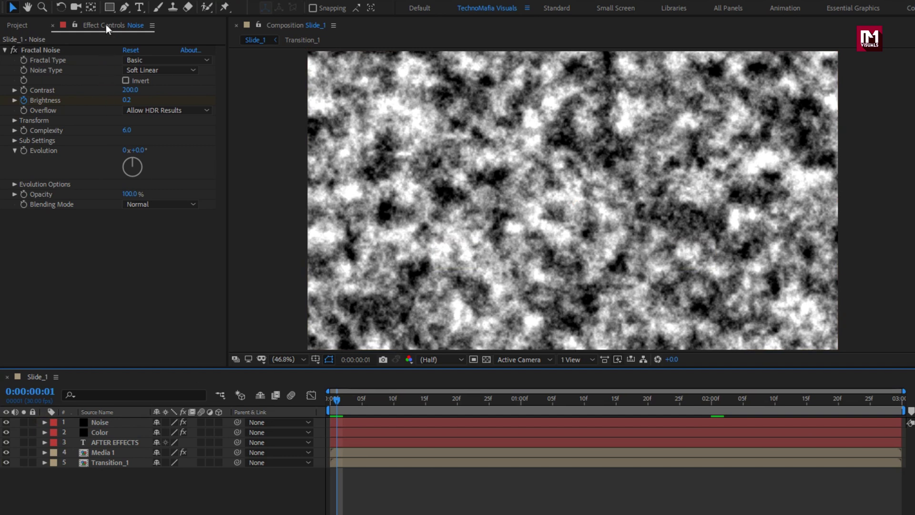
pyautogui.click(109, 8)
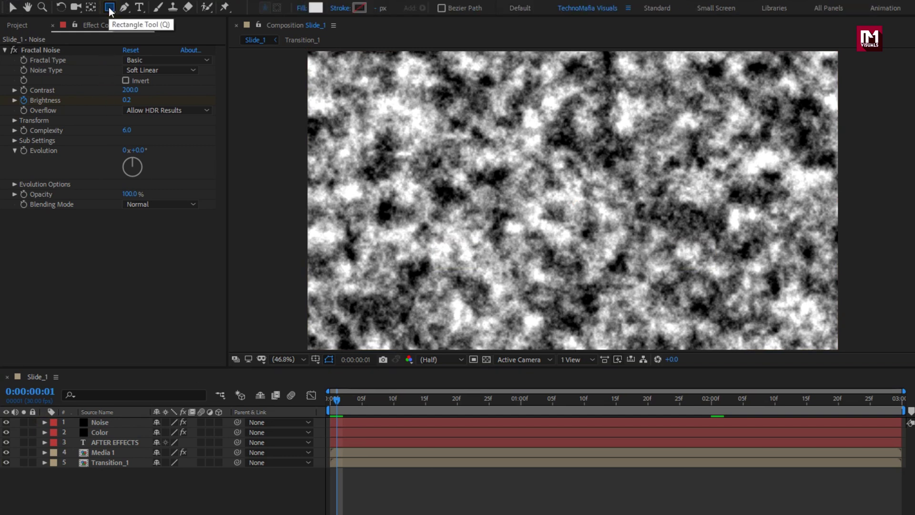
pyautogui.click(314, 8)
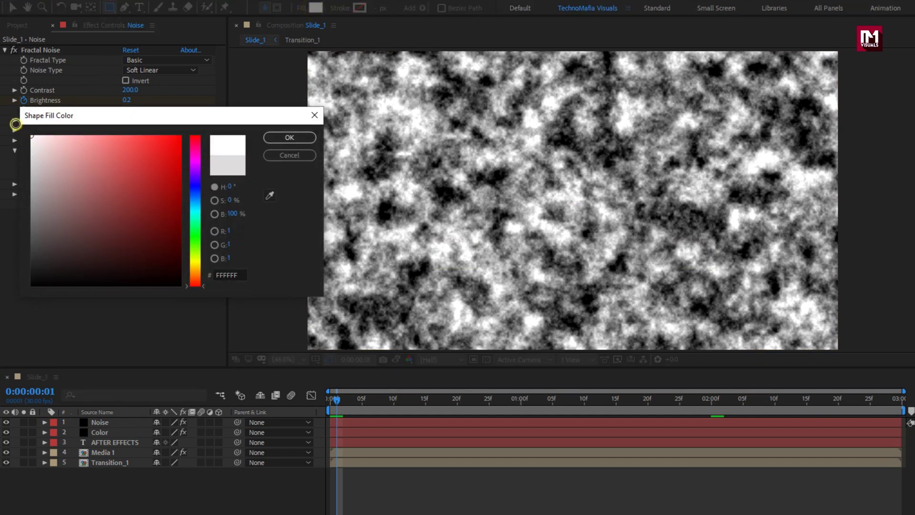
pyautogui.click(276, 137)
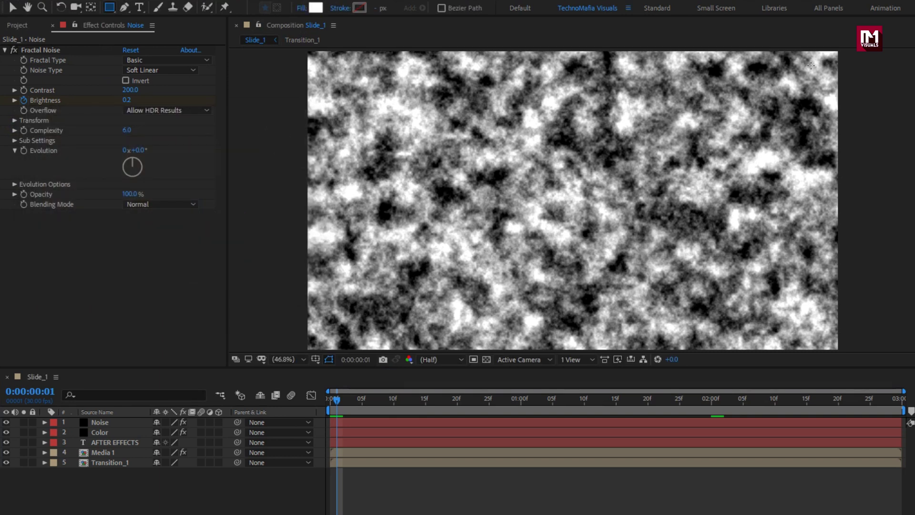
pyautogui.moveTo(840, 49); pyautogui.dragTo(298, 115)
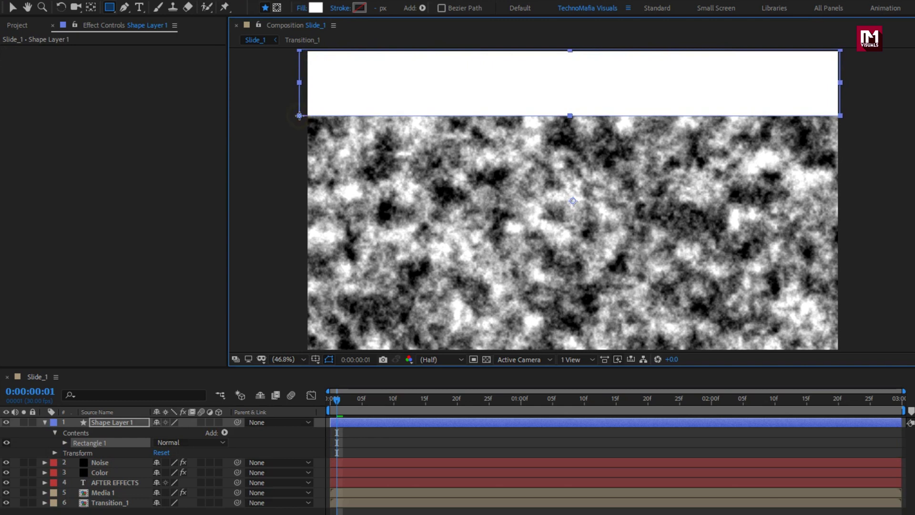
# - Duplicate Shape Layer 1 and place the copy directly below the first white bar, edge to edge
pyautogui.hotkey('ctrl', 'd')
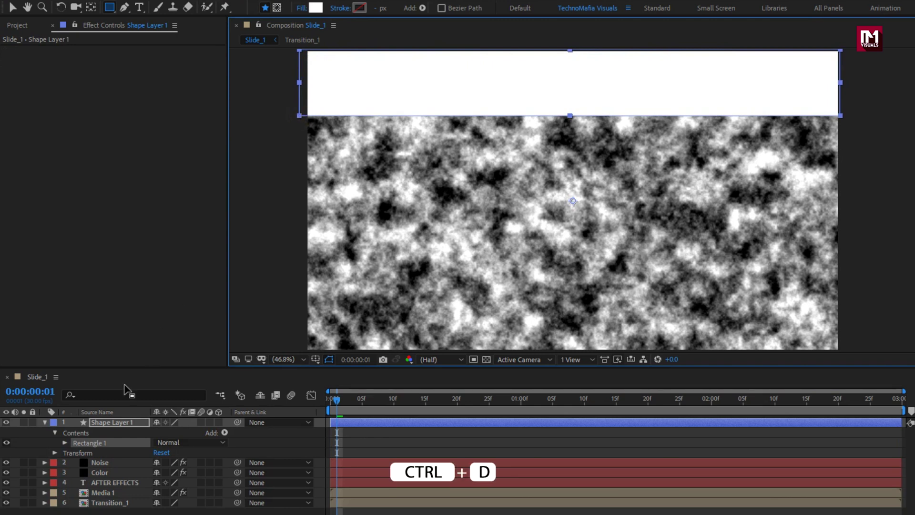
pyautogui.click(45, 423)
pyautogui.click(104, 422)
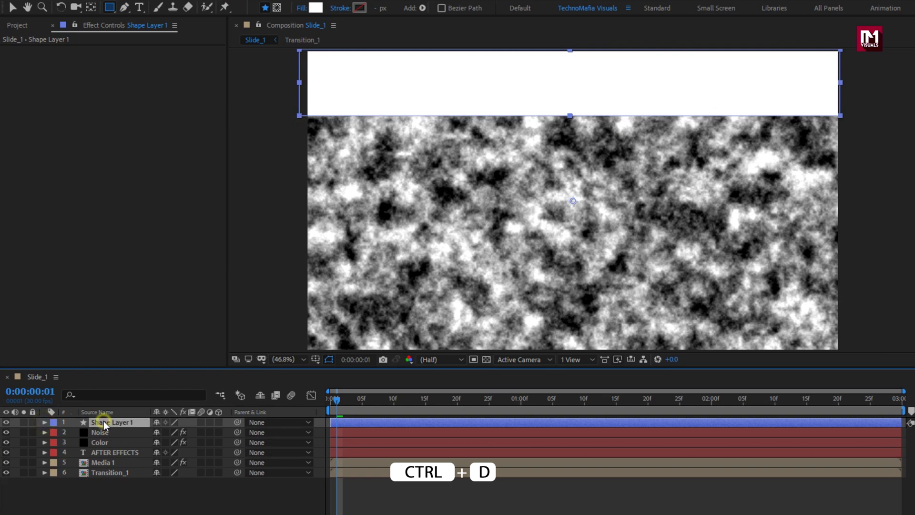
pyautogui.hotkey('ctrl', 'd')
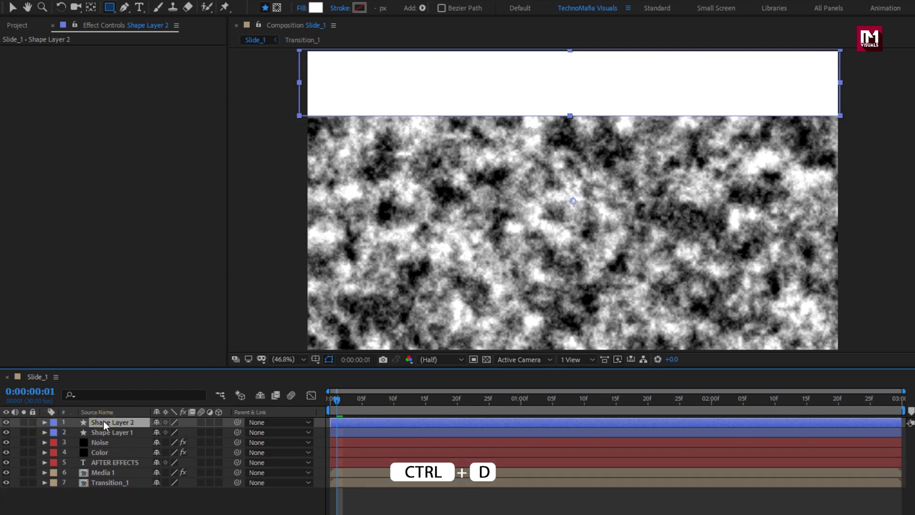
pyautogui.press('v')
pyautogui.moveTo(476, 108); pyautogui.dragTo(472, 149)
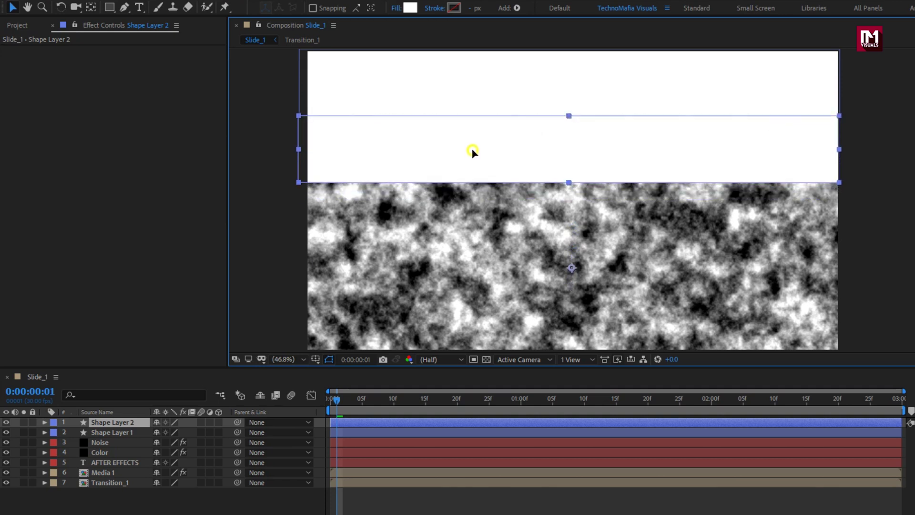
pyautogui.click(326, 359)
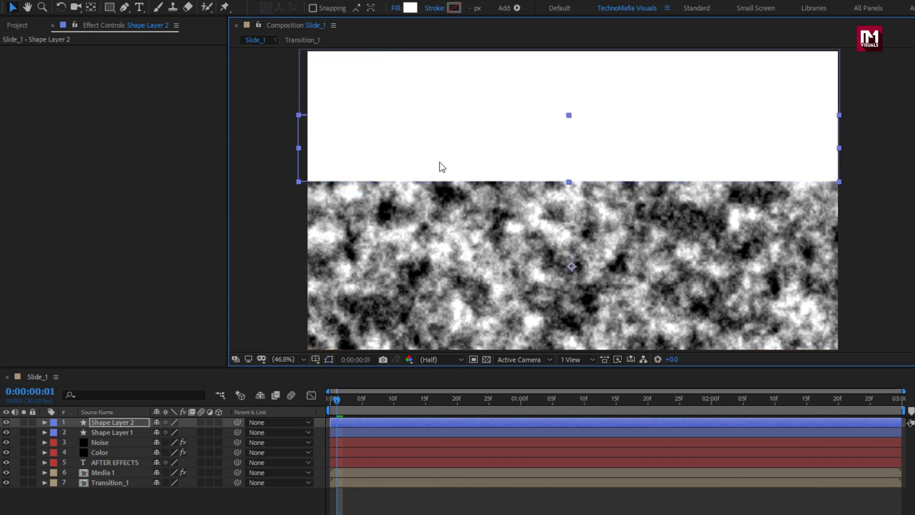
pyautogui.moveTo(440, 162); pyautogui.dragTo(440, 163)
# - Duplicate the bar three more times and stack the copies downward so five shape layers cover the whole frame
pyautogui.hotkey('ctrl', 'd')
pyautogui.moveTo(499, 165); pyautogui.dragTo(464, 355)
pyautogui.hotkey('ctrl', 'd')
pyautogui.click(114, 422)
pyautogui.hotkey('ctrl', 'd')
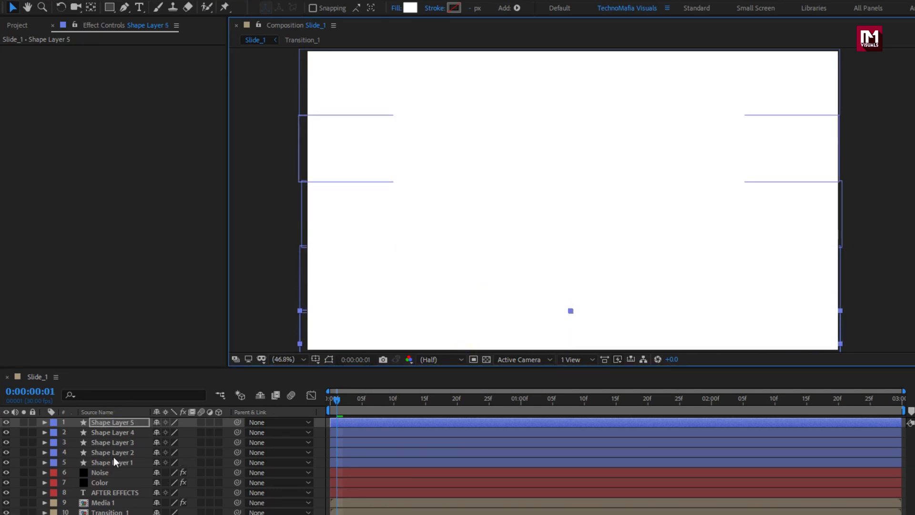
# - Select all five shape layers and set a Position keyframe on each at 0:00:01:20
pyautogui.click(118, 461)
pyautogui.keyDown('ctrl'); pyautogui.click(119, 452); pyautogui.keyUp('ctrl')
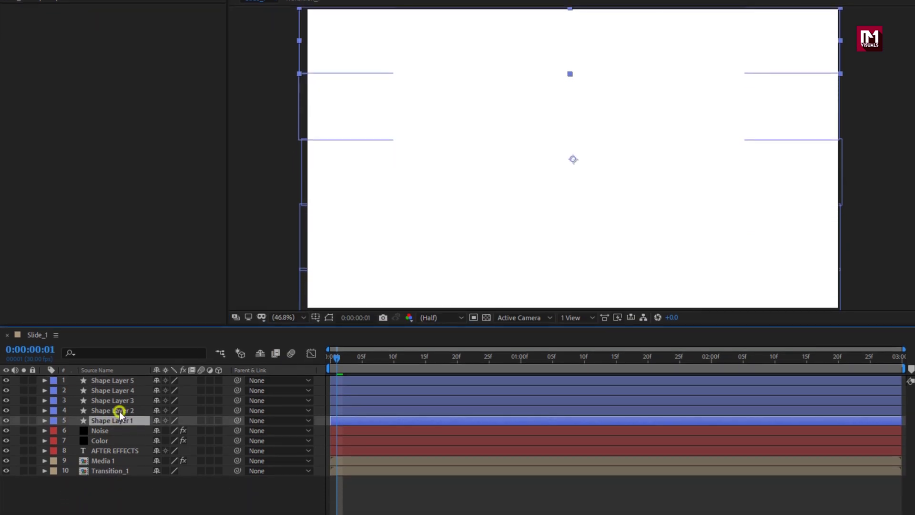
pyautogui.keyDown('ctrl'); pyautogui.click(119, 442); pyautogui.keyUp('ctrl')
pyautogui.keyDown('ctrl'); pyautogui.click(119, 432); pyautogui.keyUp('ctrl')
pyautogui.keyDown('ctrl'); pyautogui.click(119, 382); pyautogui.keyUp('ctrl')
pyautogui.press('p')
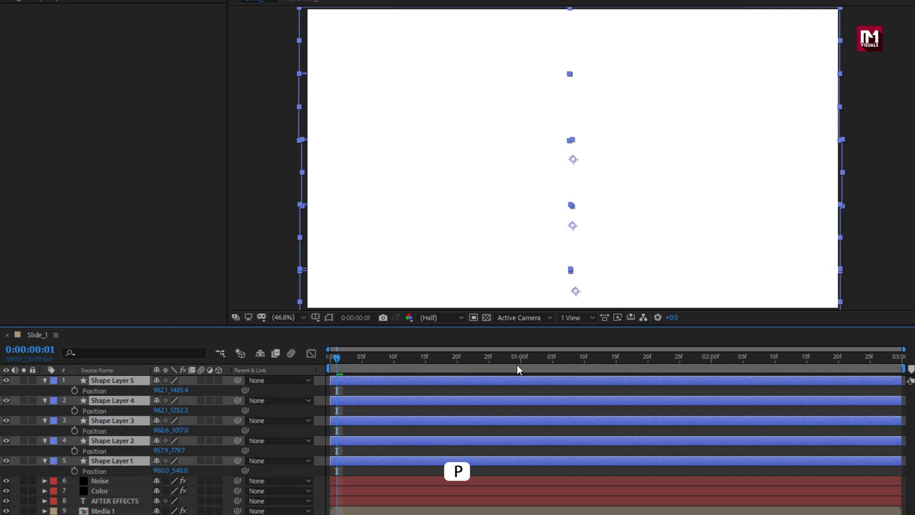
pyautogui.click(645, 364)
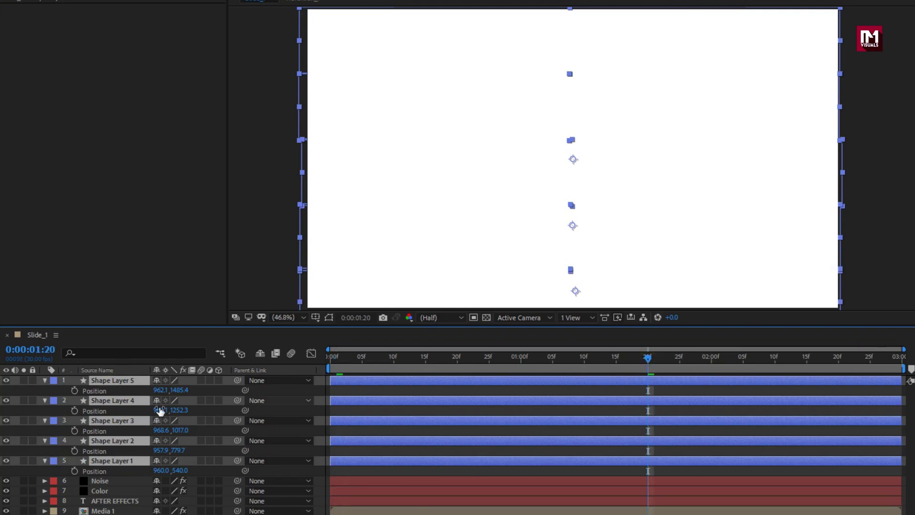
pyautogui.click(74, 391)
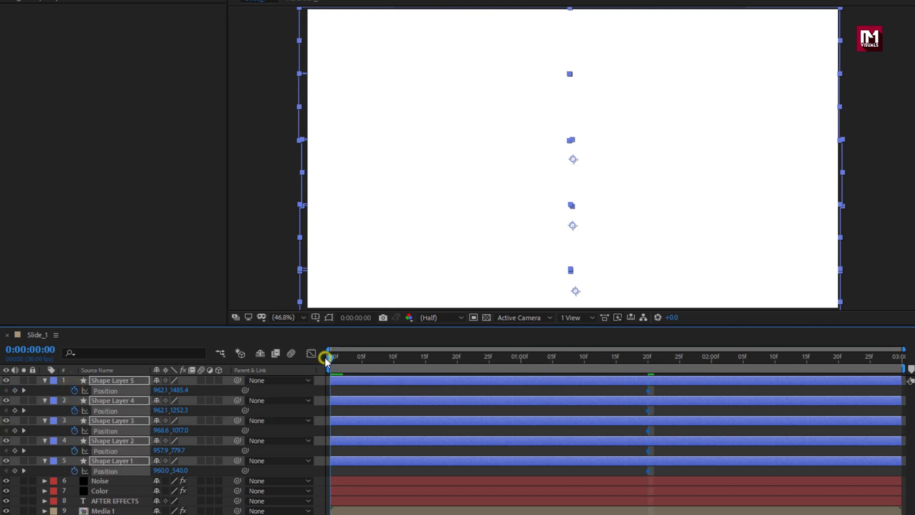
# - At 0:00:00:00, lower the X Position of all five shape layers until the bars sit completely outside the frame's left edge
pyautogui.moveTo(156, 394); pyautogui.dragTo(2, 407)
pyautogui.moveTo(161, 396); pyautogui.dragTo(2, 391)
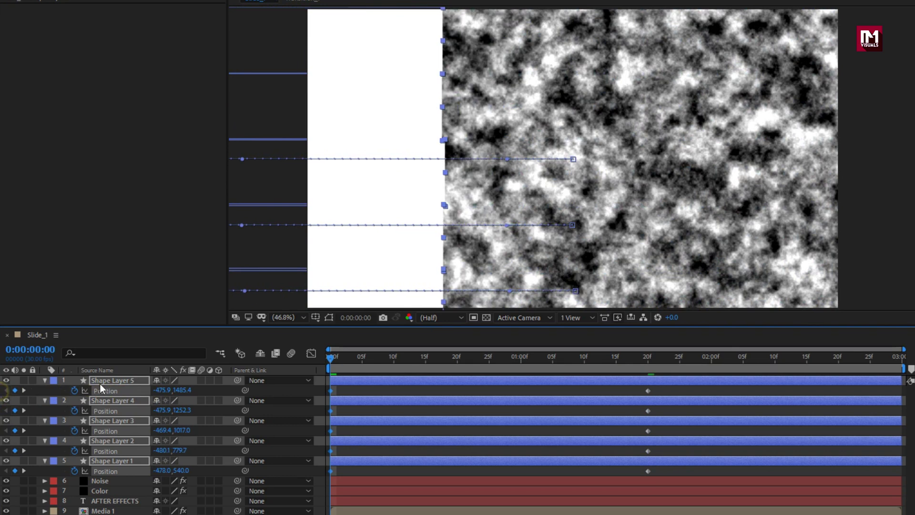
pyautogui.moveTo(156, 390); pyautogui.dragTo(2, 391)
pyautogui.moveTo(162, 394); pyautogui.dragTo(3, 399)
pyautogui.click(45, 381)
pyautogui.click(77, 482)
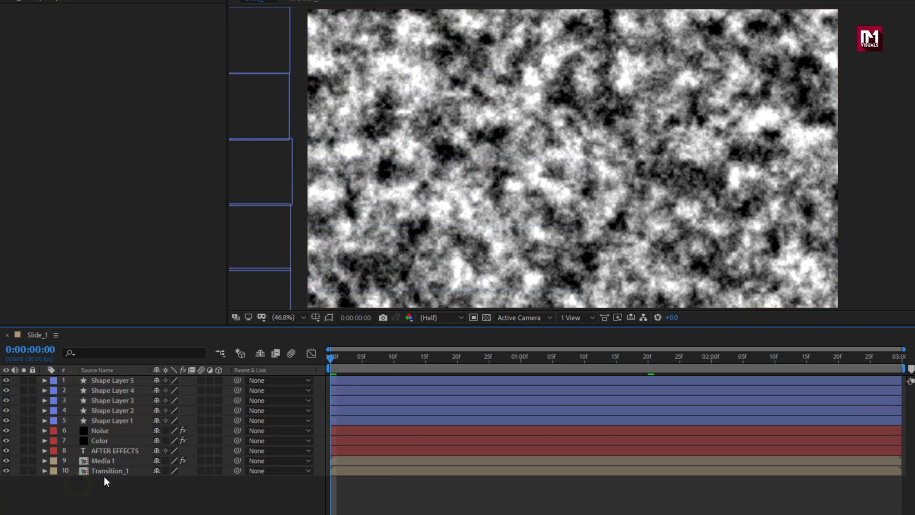
# - Stagger the bars in time: start Shape Layers 4 and 1 at frame 5, and Shape Layers 5 and 2 at frame 10
pyautogui.click(125, 403)
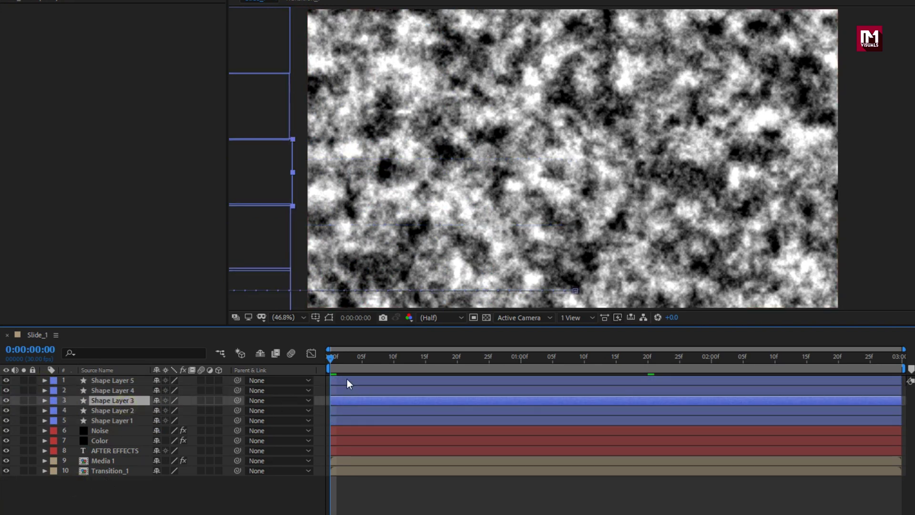
pyautogui.moveTo(355, 357); pyautogui.dragTo(419, 356)
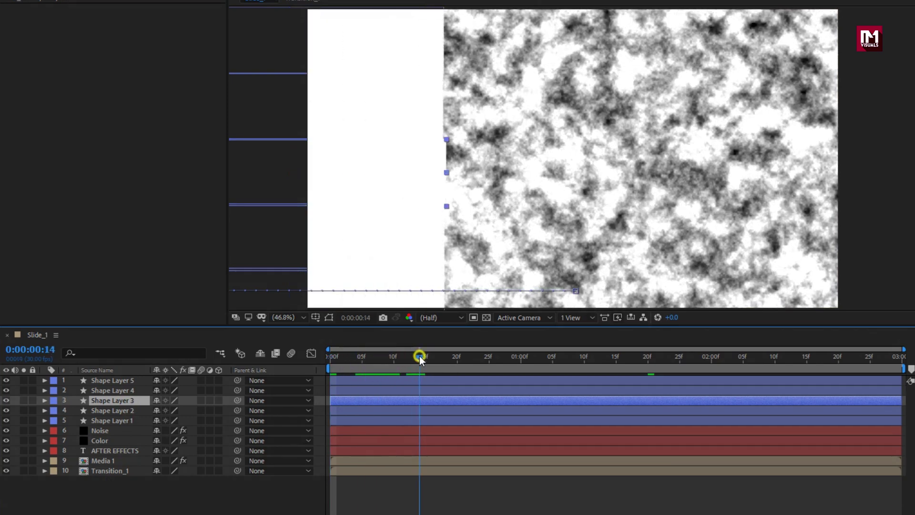
pyautogui.moveTo(342, 390); pyautogui.dragTo(410, 379)
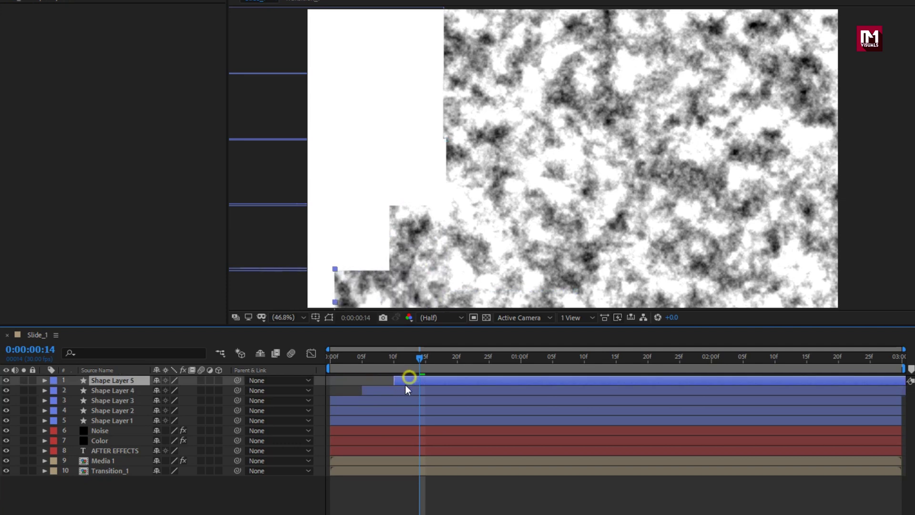
pyautogui.moveTo(348, 409); pyautogui.dragTo(407, 409)
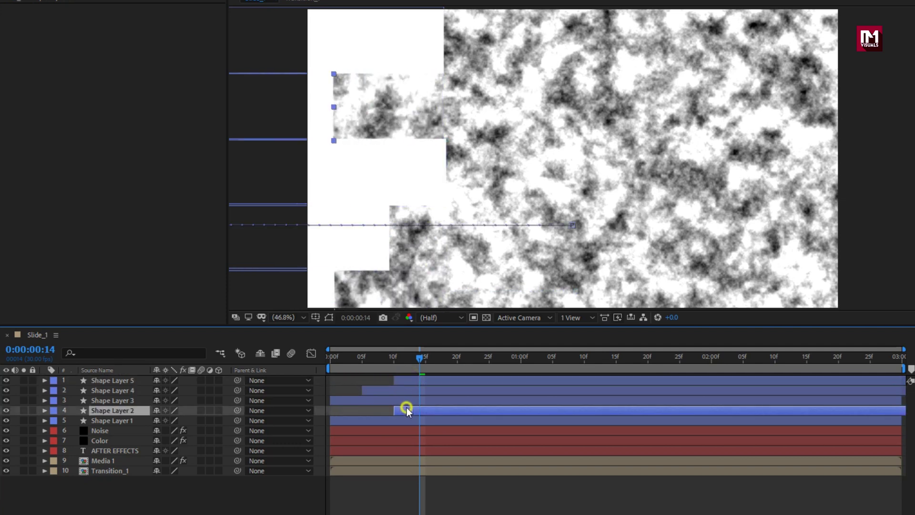
pyautogui.moveTo(347, 422); pyautogui.dragTo(379, 419)
pyautogui.moveTo(334, 356); pyautogui.dragTo(401, 353)
# - Reveal the shape layers' keyframes, apply Easy Ease to all their Position keyframes, and collapse the layers again
pyautogui.press('u')
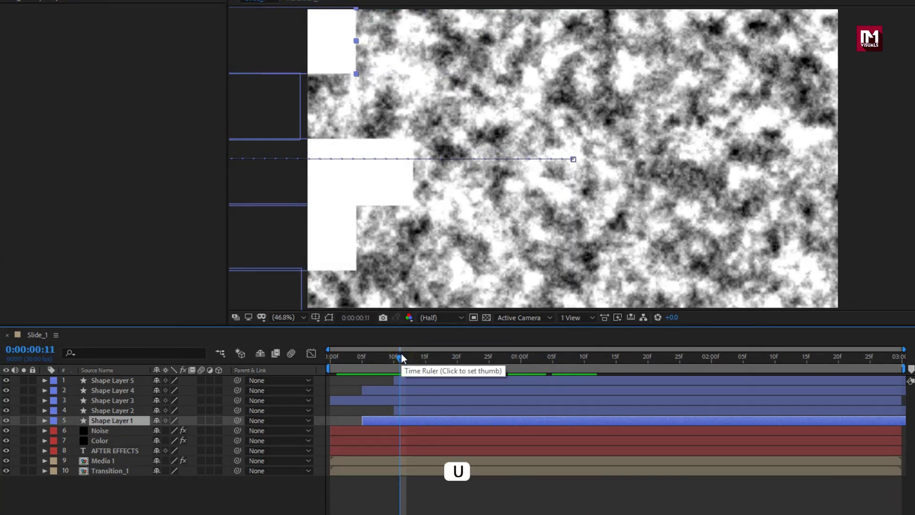
pyautogui.press('u')
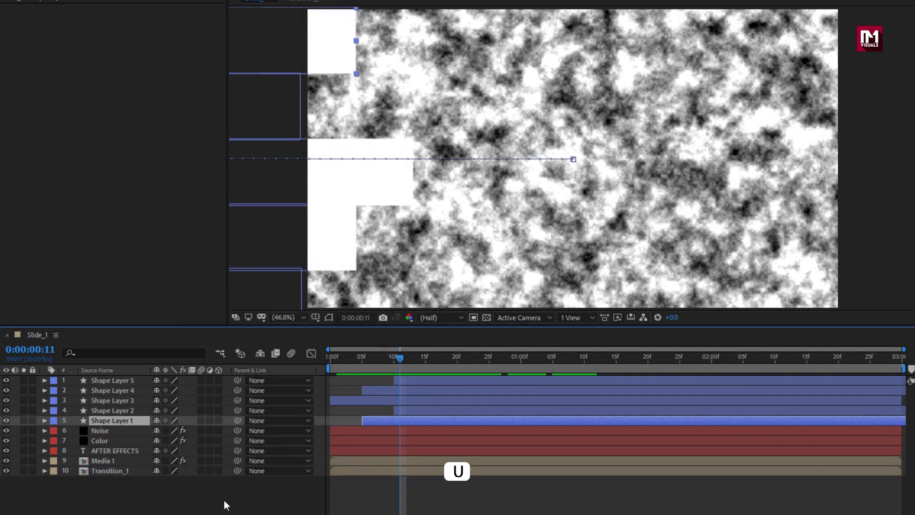
pyautogui.click(225, 499)
pyautogui.press('u')
pyautogui.click(736, 390)
pyautogui.moveTo(737, 390); pyautogui.dragTo(329, 476)
pyautogui.rightClick(362, 471)
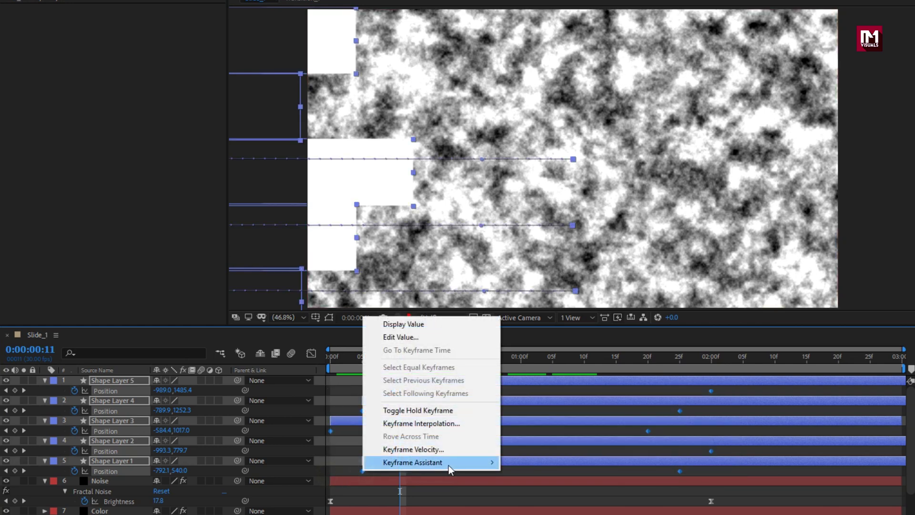
pyautogui.moveTo(450, 468)
pyautogui.click(538, 383)
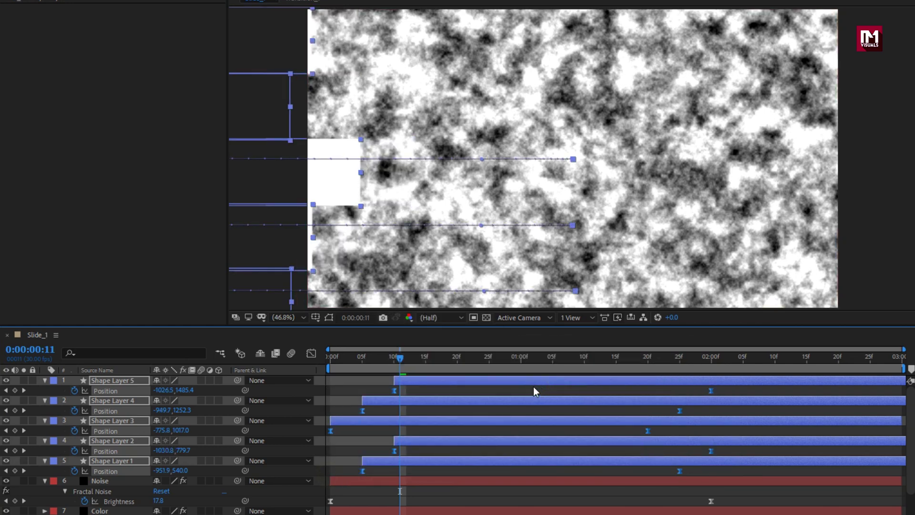
pyautogui.press('u')
pyautogui.click(48, 430)
pyautogui.click(43, 442)
pyautogui.press('u')
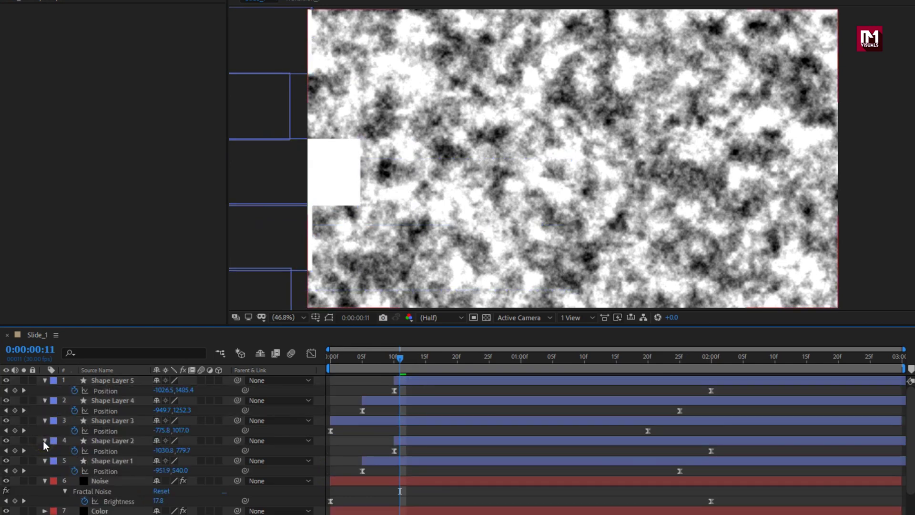
pyautogui.press('u')
# - Add a new adjustment layer above all layers and apply the Stylize Mosaic effect to it
pyautogui.rightClick(101, 485)
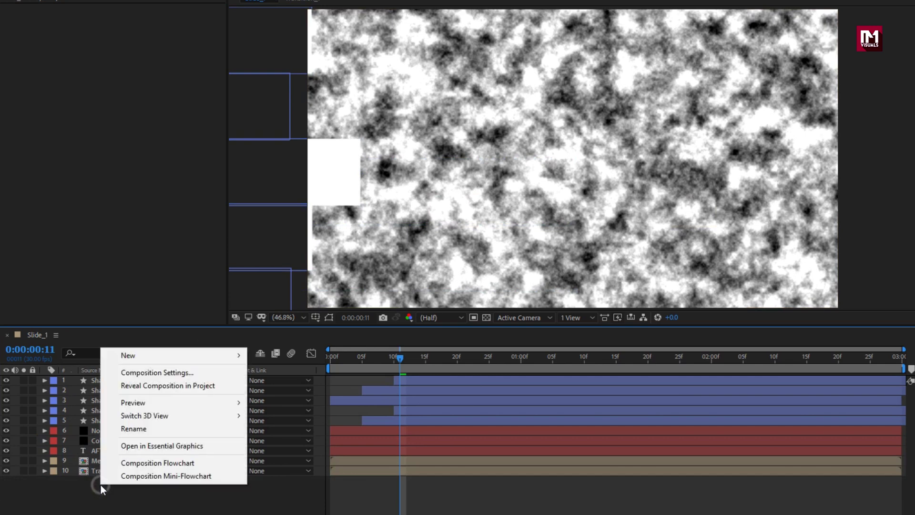
pyautogui.moveTo(151, 355)
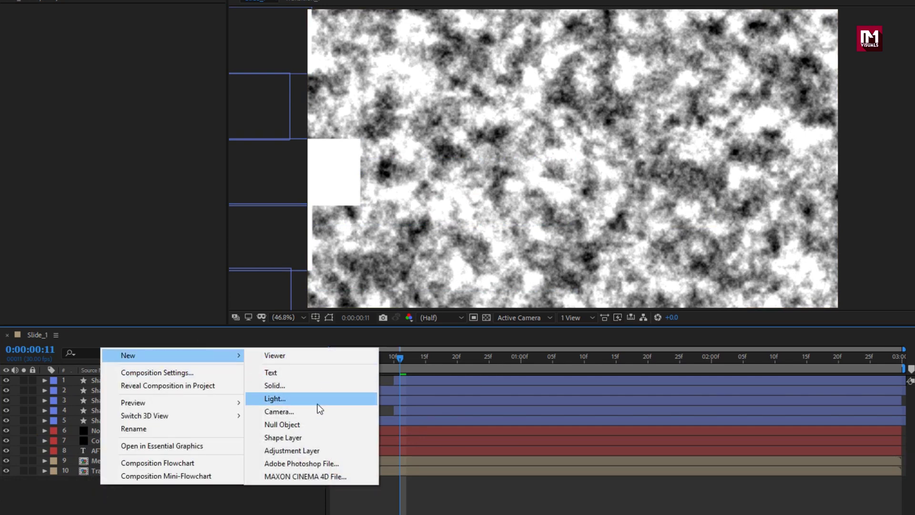
pyautogui.click(318, 450)
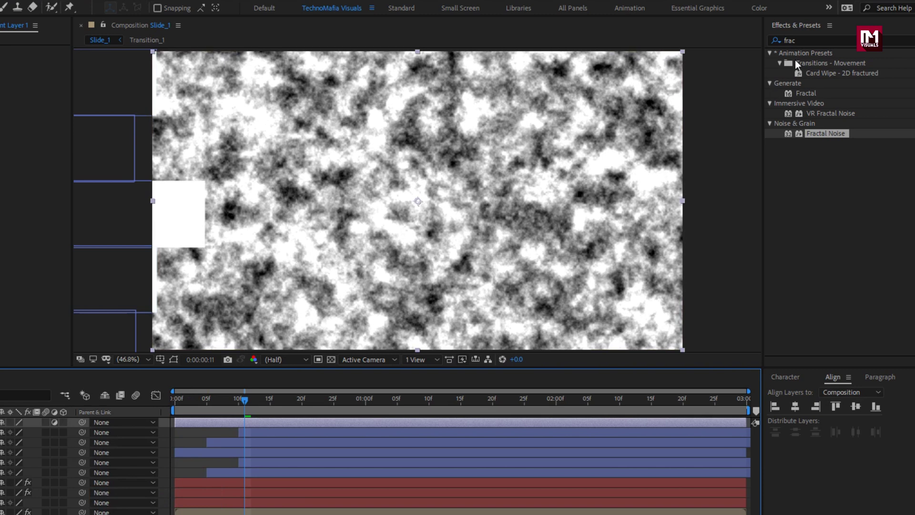
pyautogui.click(777, 41)
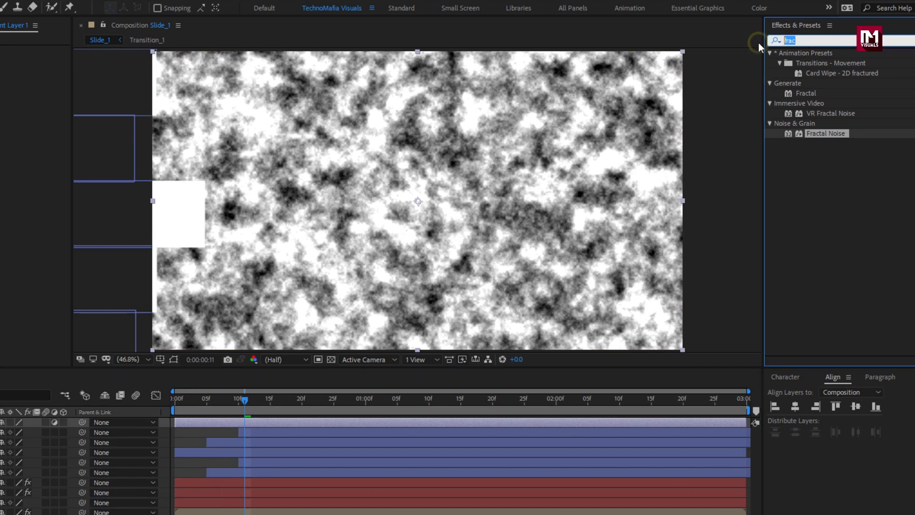
pyautogui.write('mos')
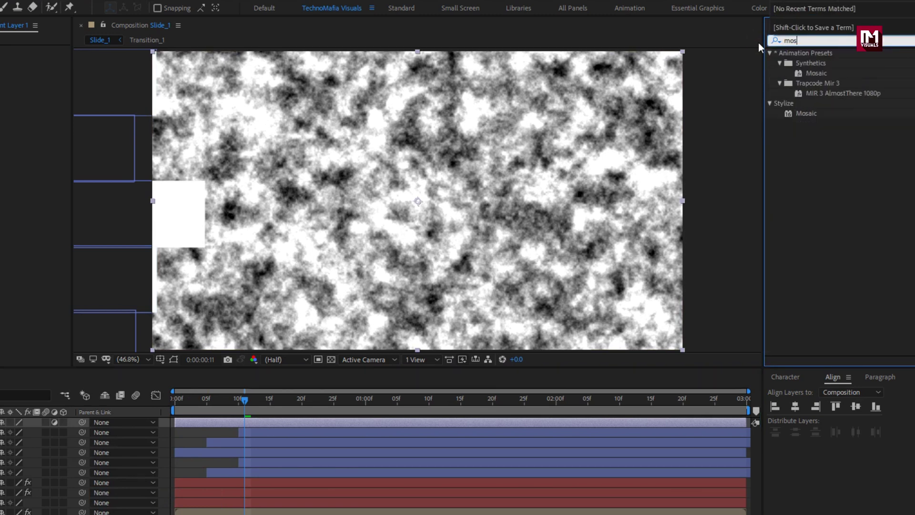
pyautogui.doubleClick(807, 114)
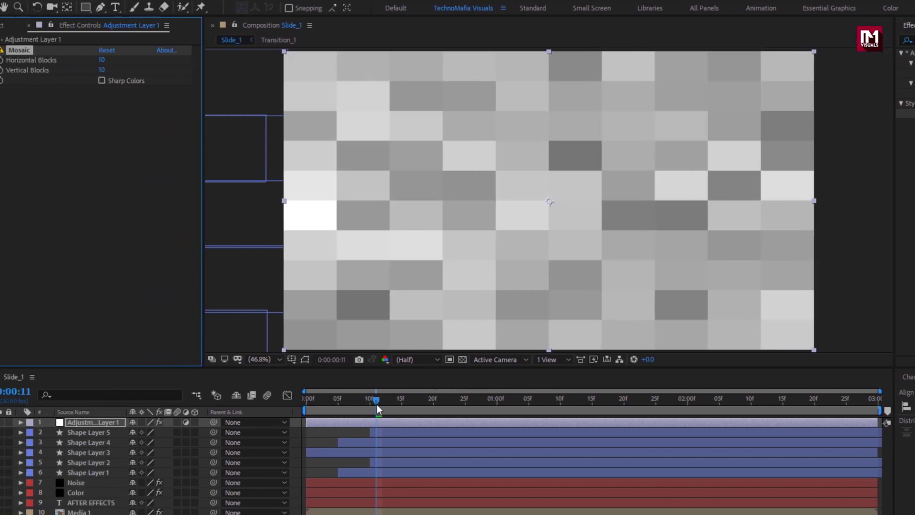
# - Set the adjustment layer's Mosaic Horizontal Blocks and Vertical Blocks to 5
pyautogui.moveTo(246, 401); pyautogui.dragTo(390, 397)
pyautogui.moveTo(545, 397); pyautogui.dragTo(373, 401)
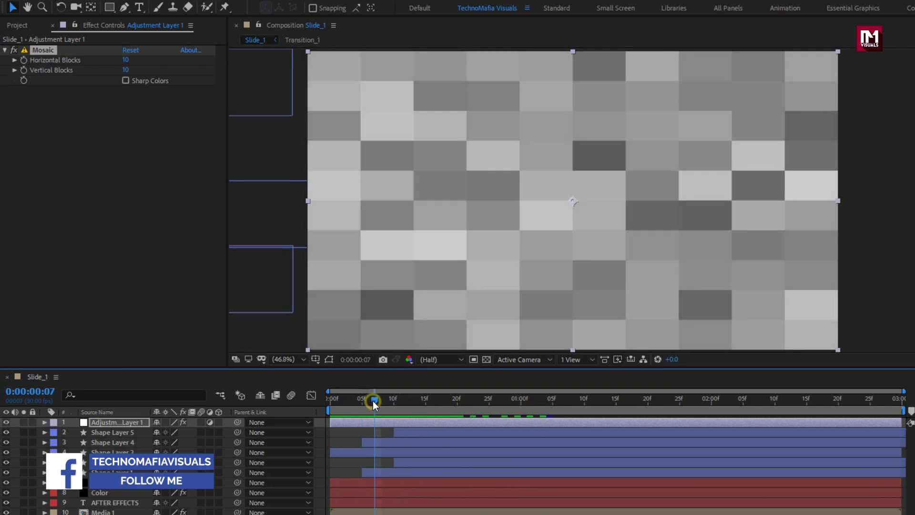
pyautogui.click(126, 60)
pyautogui.write('5')
pyautogui.press('Return')
pyautogui.click(124, 70)
pyautogui.write('5')
pyautogui.press('Return')
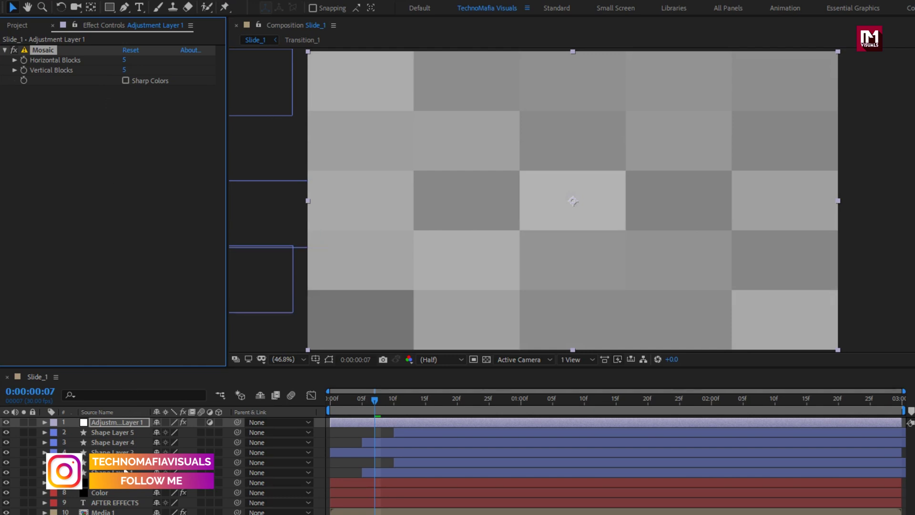
# - Pre-compose Shape Layers 1 to 5 into a new composition named Shapes
pyautogui.click(109, 482)
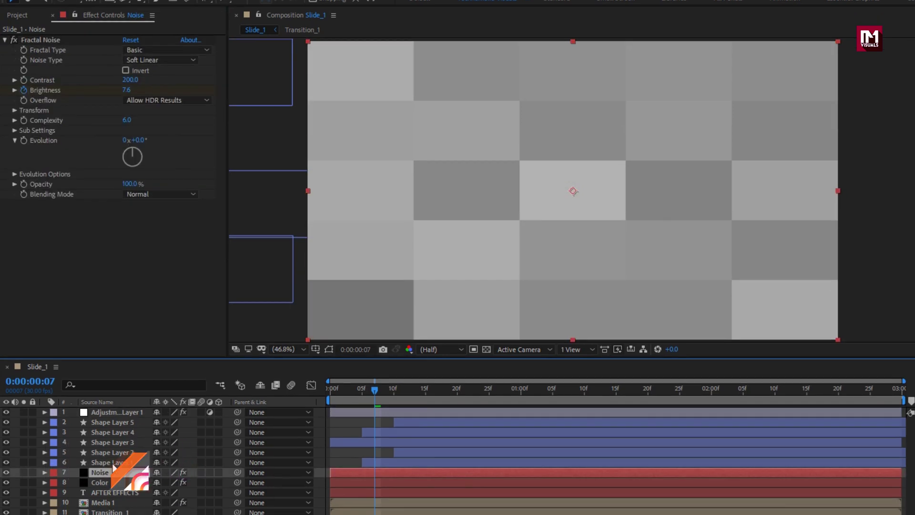
pyautogui.click(112, 464)
pyautogui.keyDown('shift'); pyautogui.click(112, 454); pyautogui.keyUp('shift')
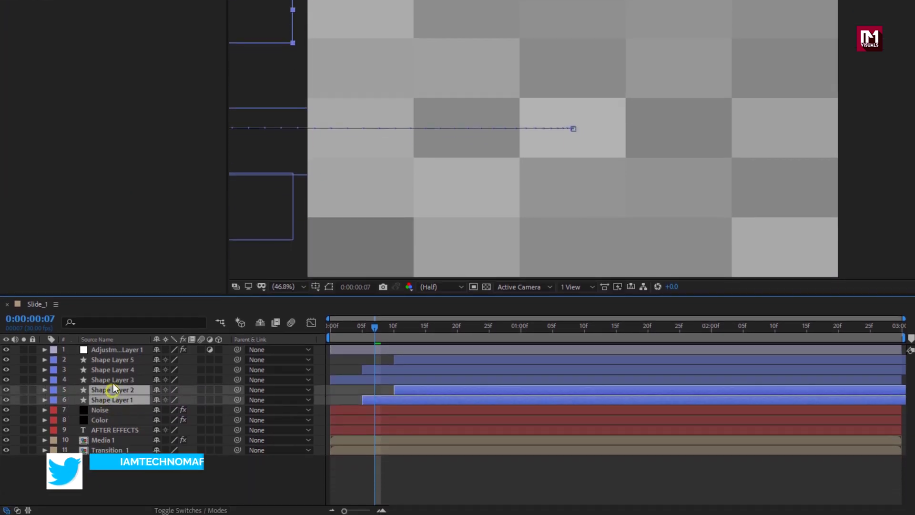
pyautogui.keyDown('shift'); pyautogui.click(113, 380); pyautogui.keyUp('shift')
pyautogui.keyDown('shift'); pyautogui.click(114, 370); pyautogui.keyUp('shift')
pyautogui.keyDown('shift'); pyautogui.click(115, 360); pyautogui.keyUp('shift')
pyautogui.rightClick(115, 362)
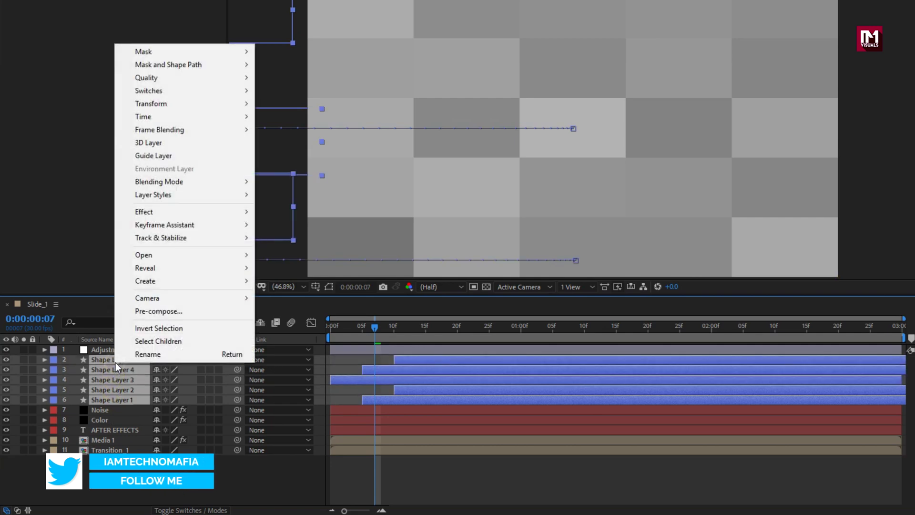
pyautogui.click(141, 313)
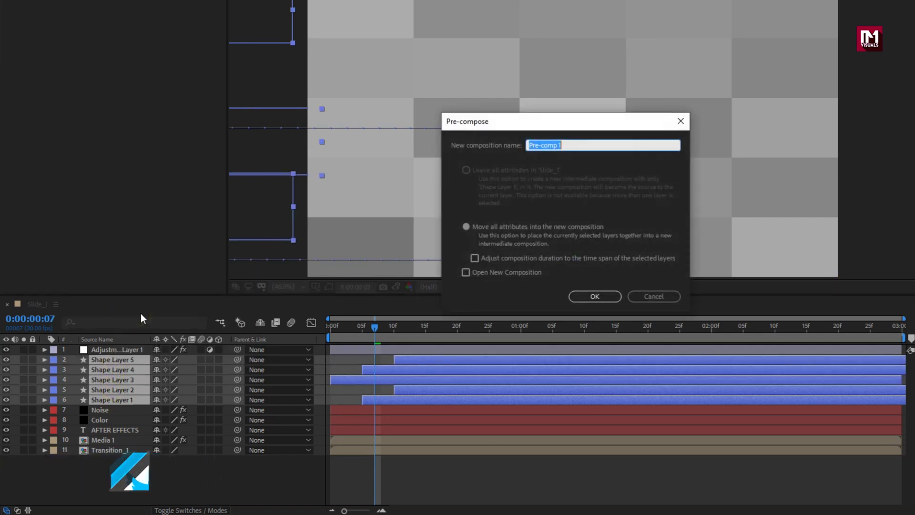
pyautogui.write('Shape')
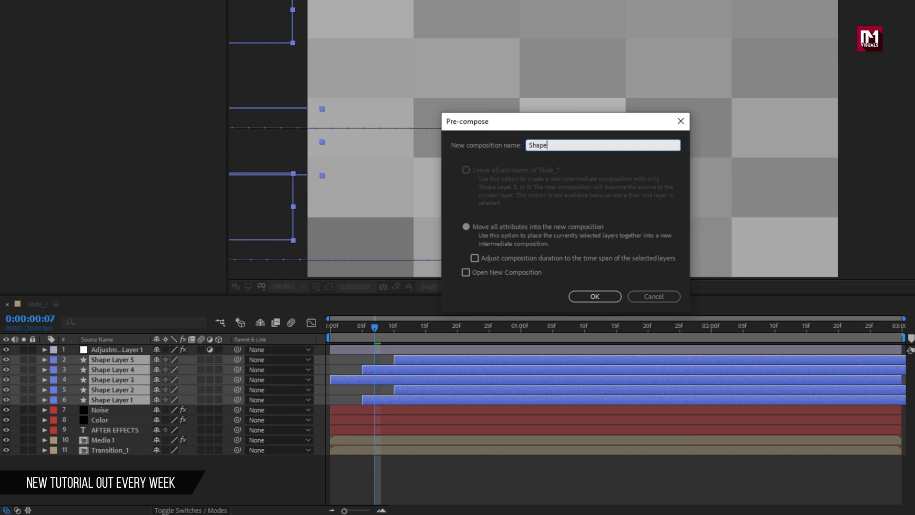
pyautogui.write('s')
pyautogui.click(595, 296)
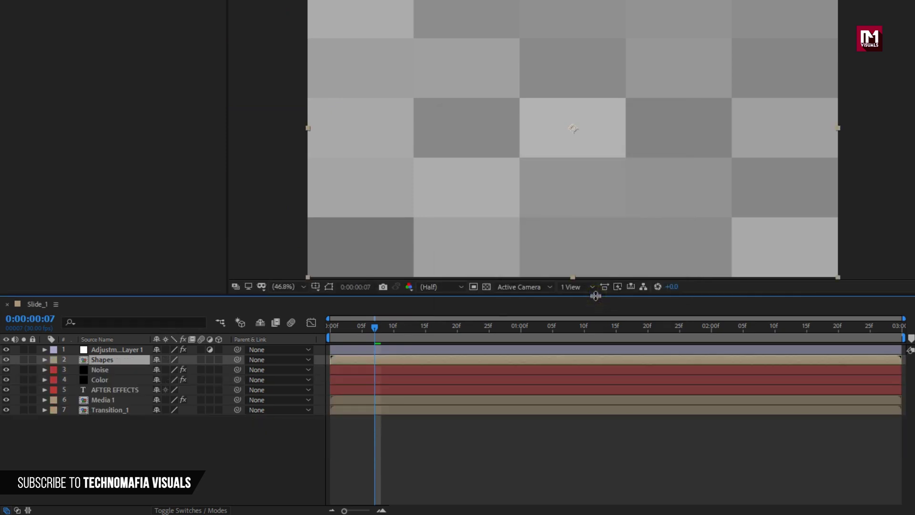
# - Set the Noise layer's track matte to Alpha Matte "Shapes" and scrub the opening frames to check the effect
pyautogui.click(104, 370)
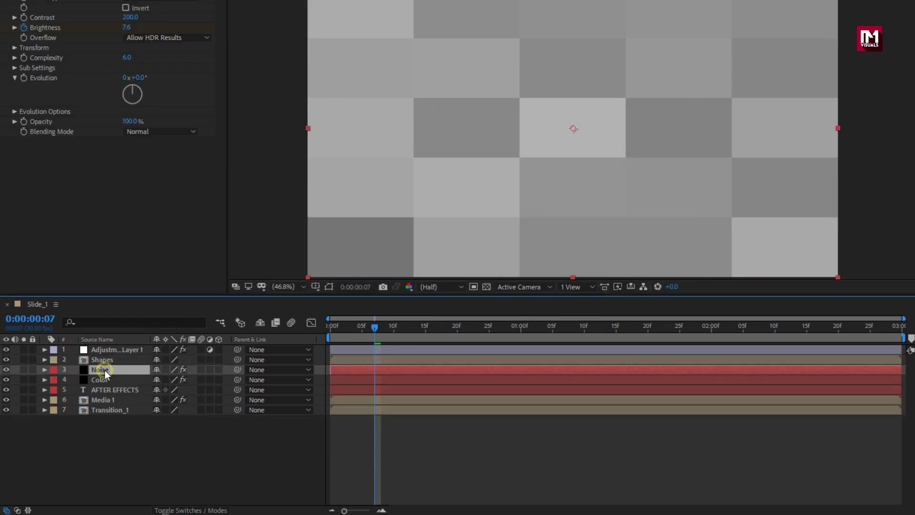
pyautogui.click(206, 511)
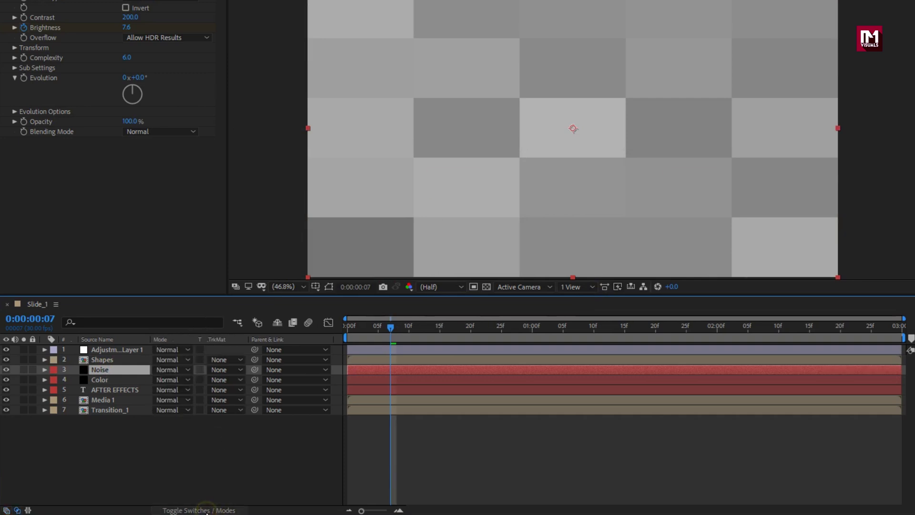
pyautogui.click(230, 368)
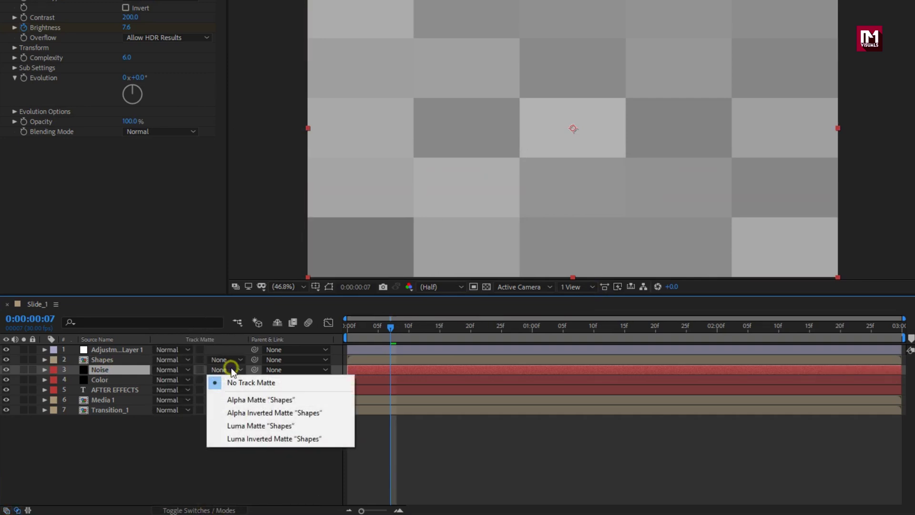
pyautogui.click(236, 400)
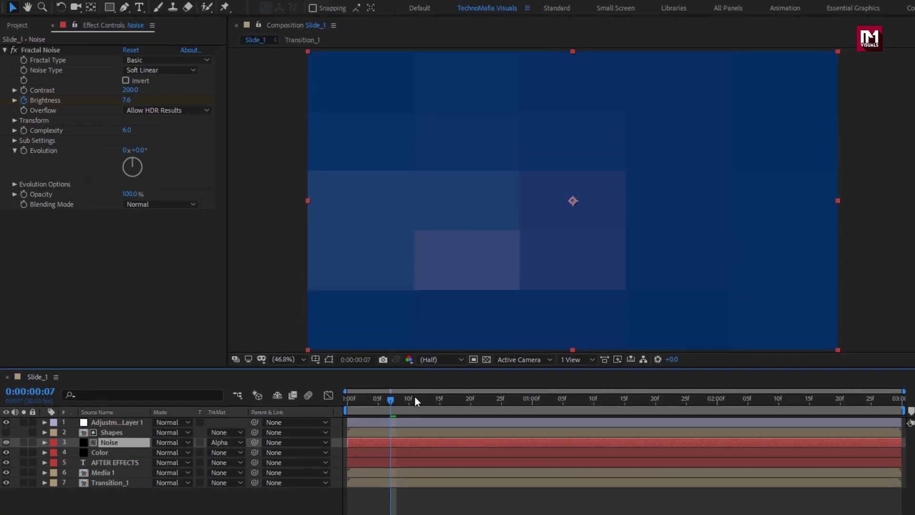
pyautogui.moveTo(400, 405); pyautogui.dragTo(368, 410)
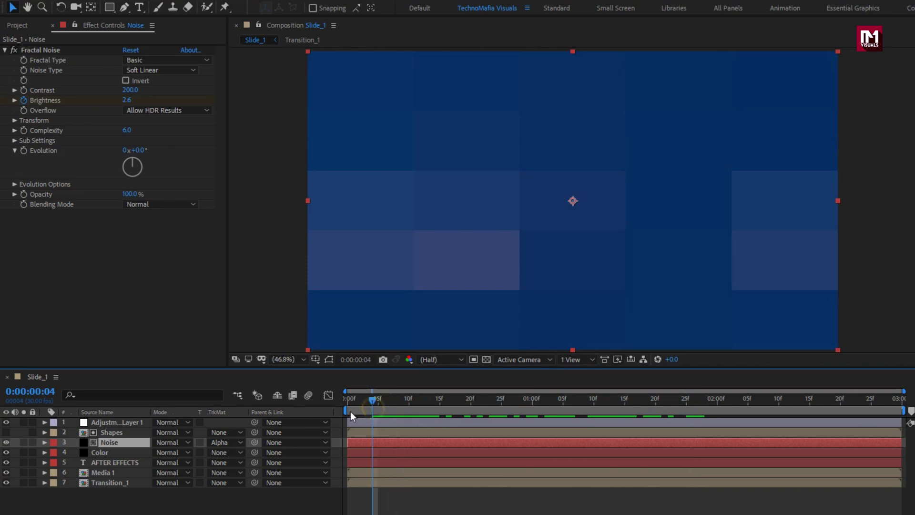
# - Pre-compose the adjustment layer, Shapes and Noise layers into a new composition named Transition_2
pyautogui.keyDown('ctrl'); pyautogui.click(121, 433); pyautogui.keyUp('ctrl')
pyautogui.keyDown('ctrl'); pyautogui.click(121, 426); pyautogui.keyUp('ctrl')
pyautogui.rightClick(121, 426)
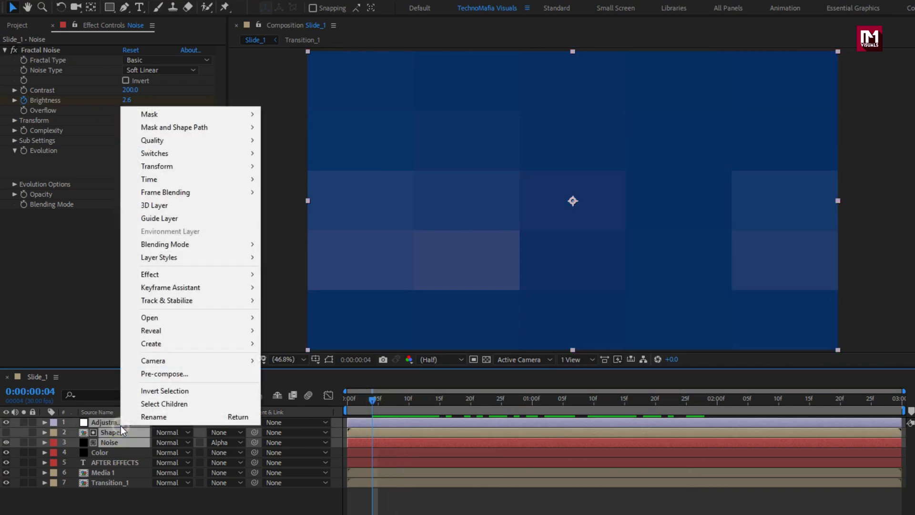
pyautogui.click(142, 374)
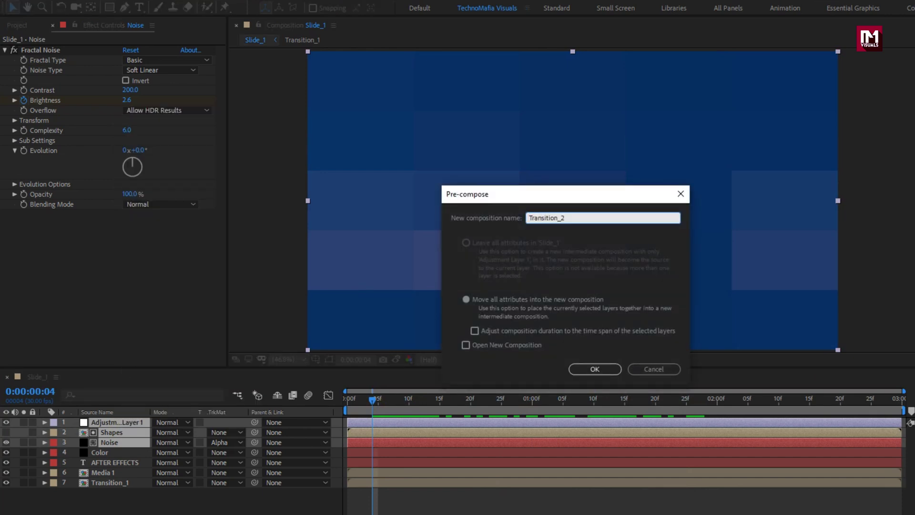
pyautogui.click(583, 369)
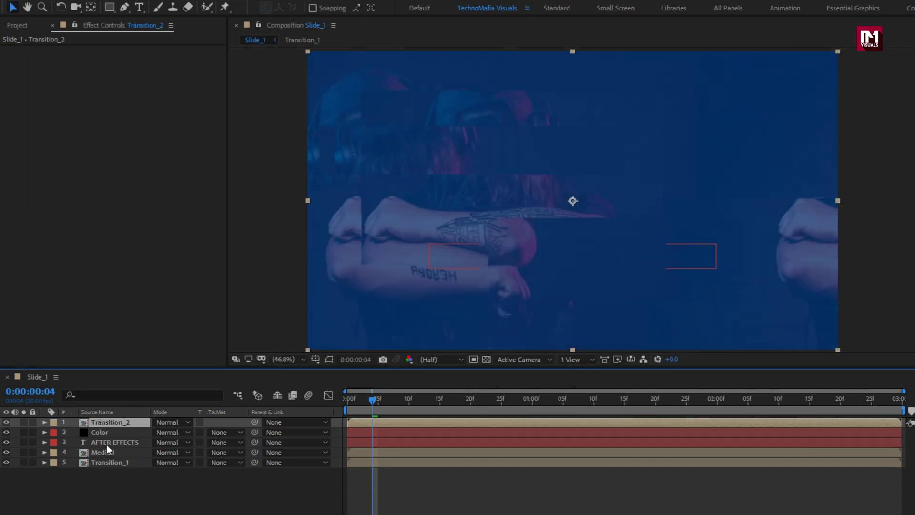
# - Set the Color layer's track matte to Luma Inverted Matte "Transition_2" and return to the first frame
pyautogui.click(98, 432)
pyautogui.click(221, 434)
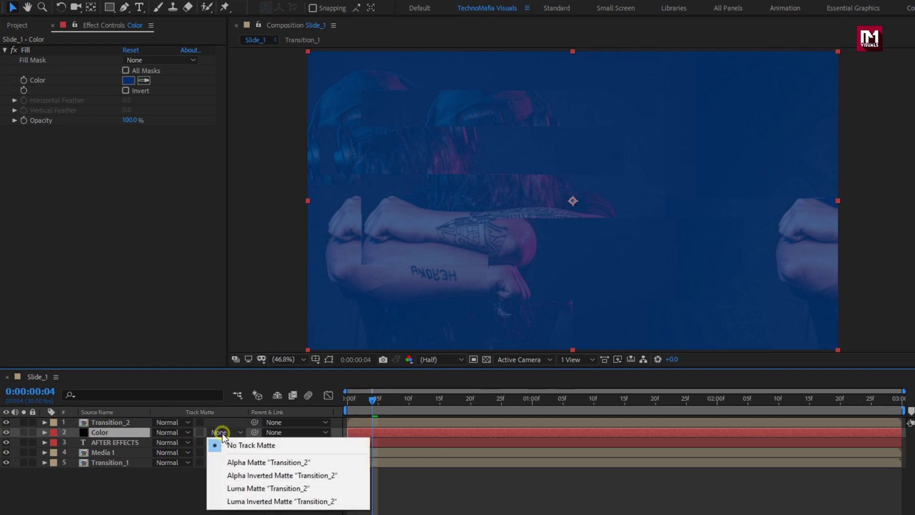
pyautogui.click(230, 501)
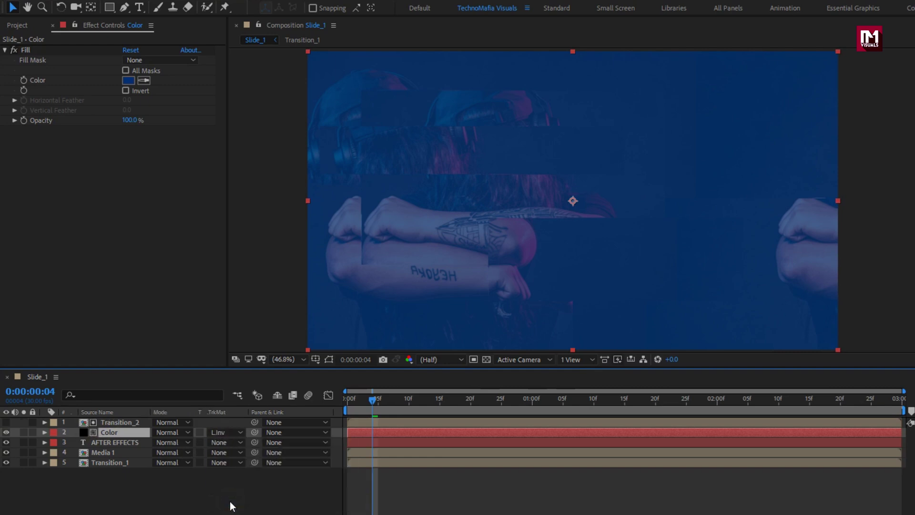
pyautogui.moveTo(374, 404); pyautogui.dragTo(338, 414)
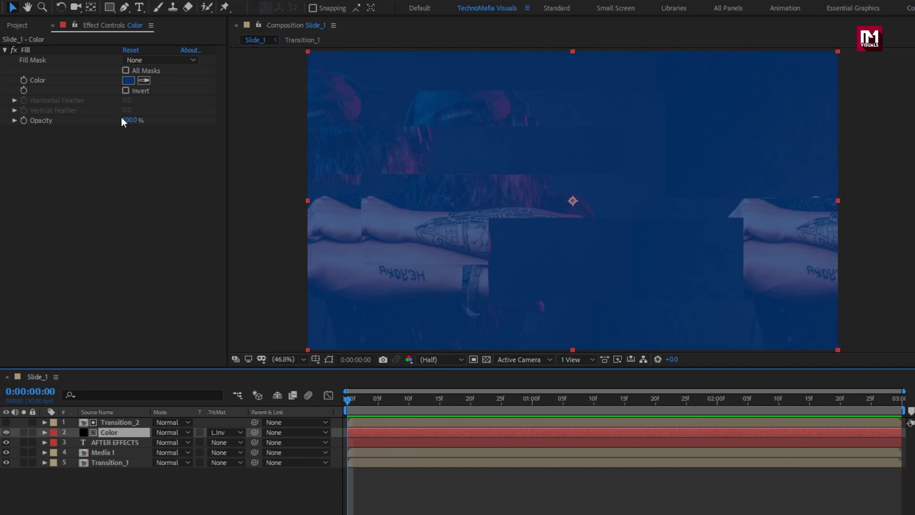
pyautogui.click(128, 80)
pyautogui.click(160, 163)
pyautogui.click(166, 178)
pyautogui.moveTo(195, 195); pyautogui.dragTo(198, 164)
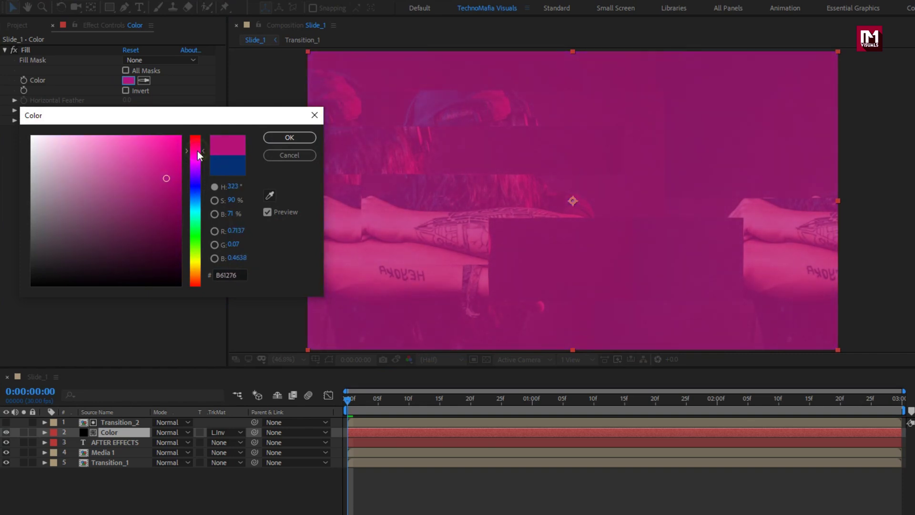
pyautogui.click(271, 155)
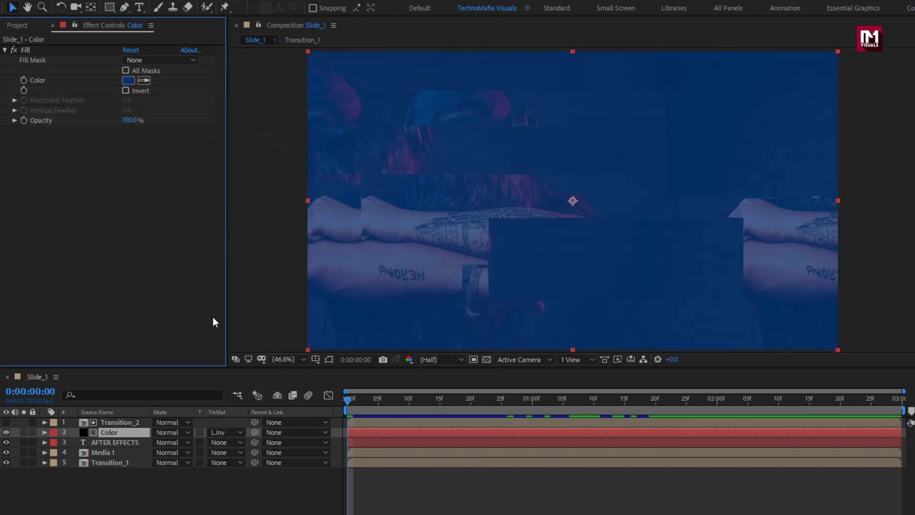
# - Add a new adjustment layer above all layers and apply the Color Correction Curves effect to it
pyautogui.click(165, 499)
pyautogui.rightClick(150, 496)
pyautogui.moveTo(216, 370)
pyautogui.click(334, 462)
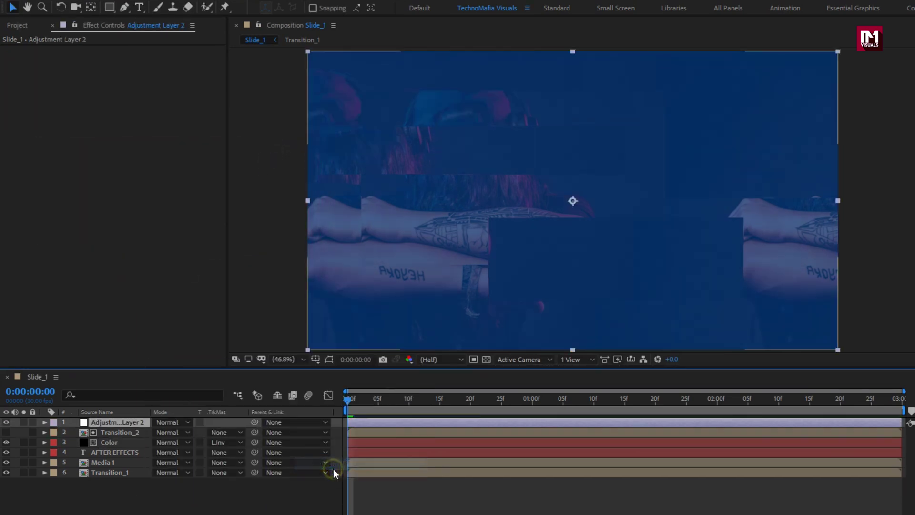
pyautogui.click(904, 45)
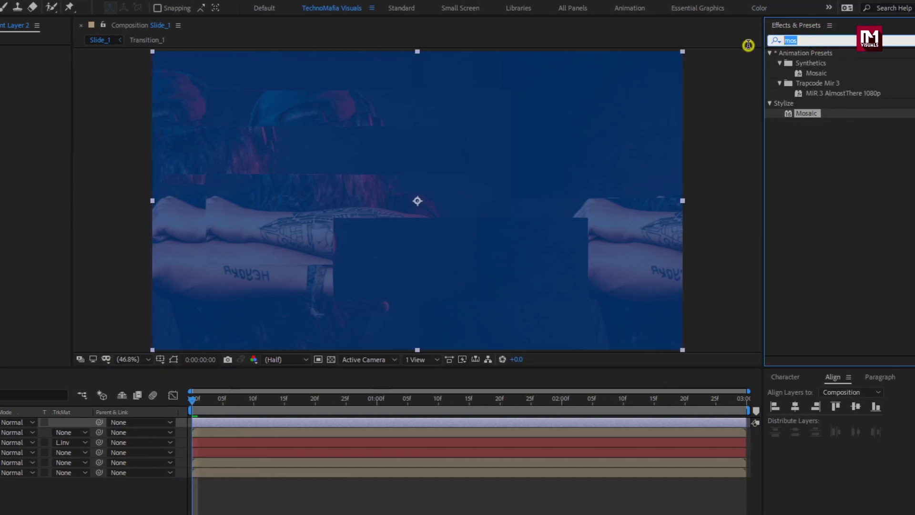
pyautogui.write('curv')
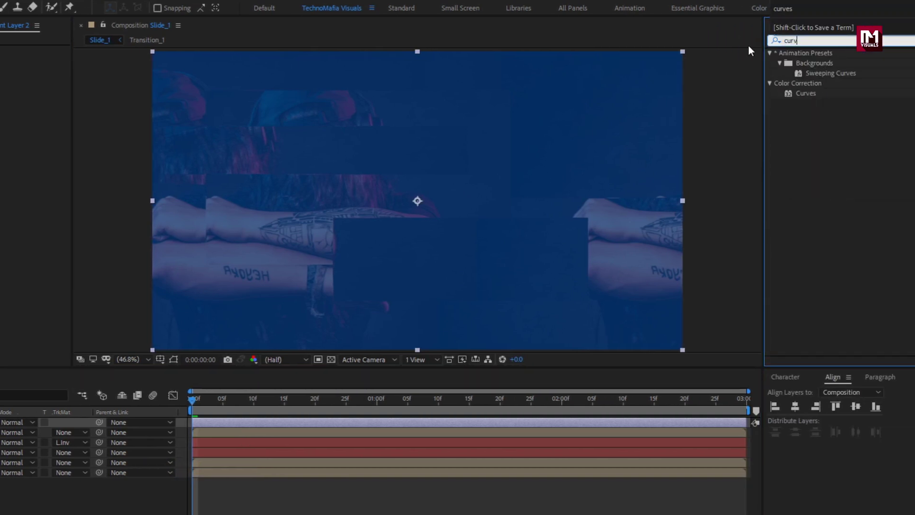
pyautogui.doubleClick(806, 93)
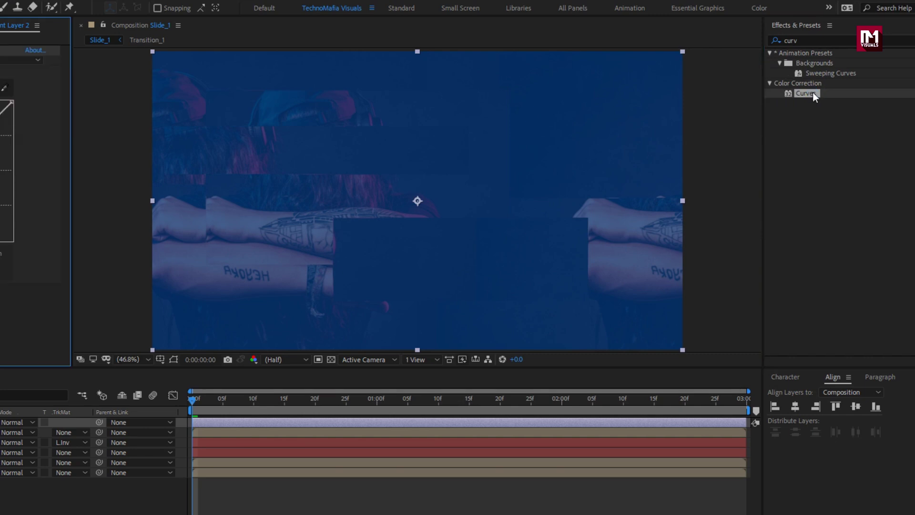
# - Bend the RGB curve into an S-shape with raised highlights and lowered shadows, and check it at 1:00 and 1:15
pyautogui.moveTo(126, 146); pyautogui.dragTo(121, 129)
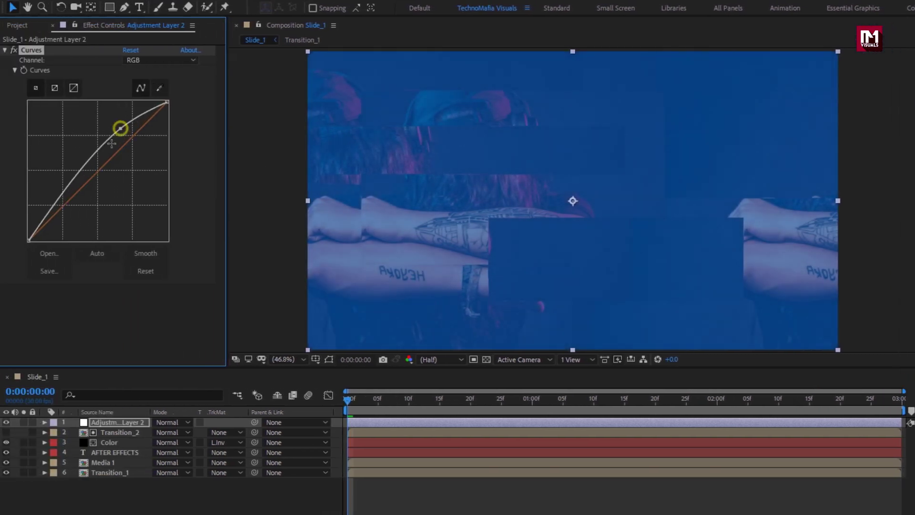
pyautogui.moveTo(67, 186); pyautogui.dragTo(67, 215)
pyautogui.moveTo(374, 405); pyautogui.dragTo(536, 405)
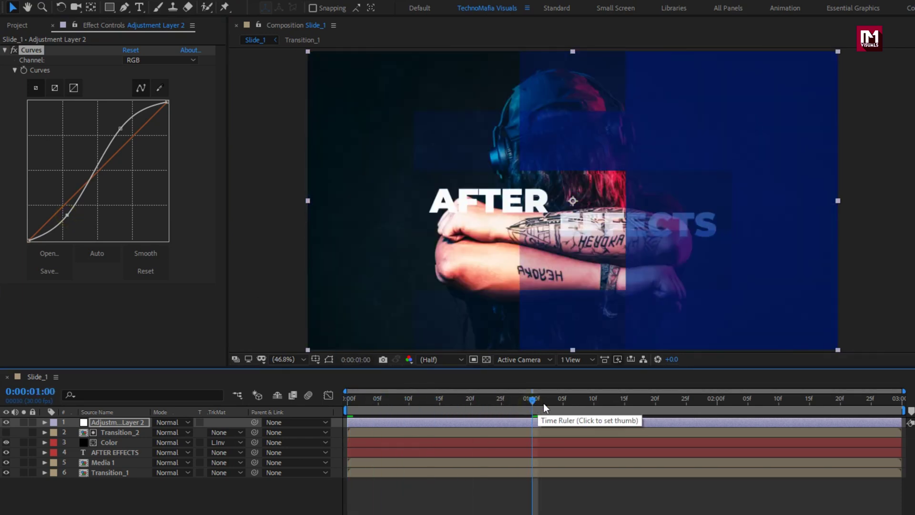
pyautogui.click(626, 404)
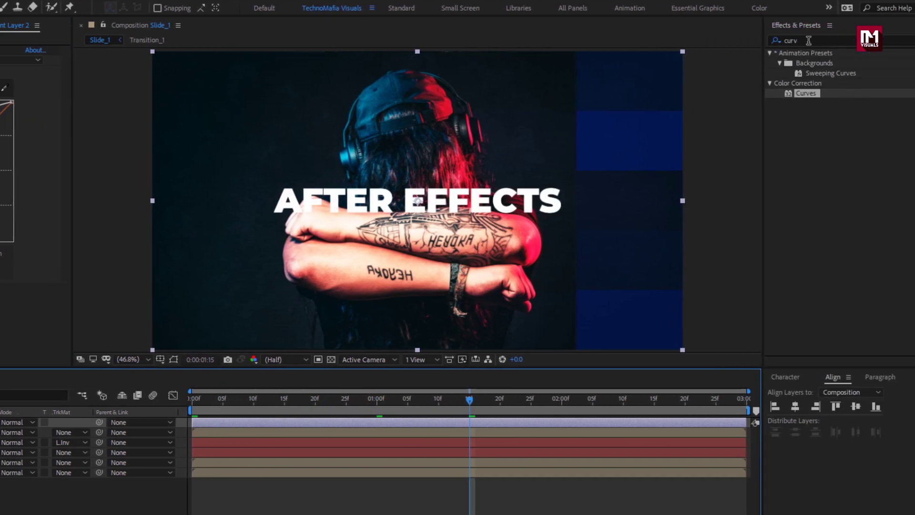
# - Apply the Color Correction Tint effect to the top adjustment layer
pyautogui.doubleClick(810, 42)
pyautogui.write('tint')
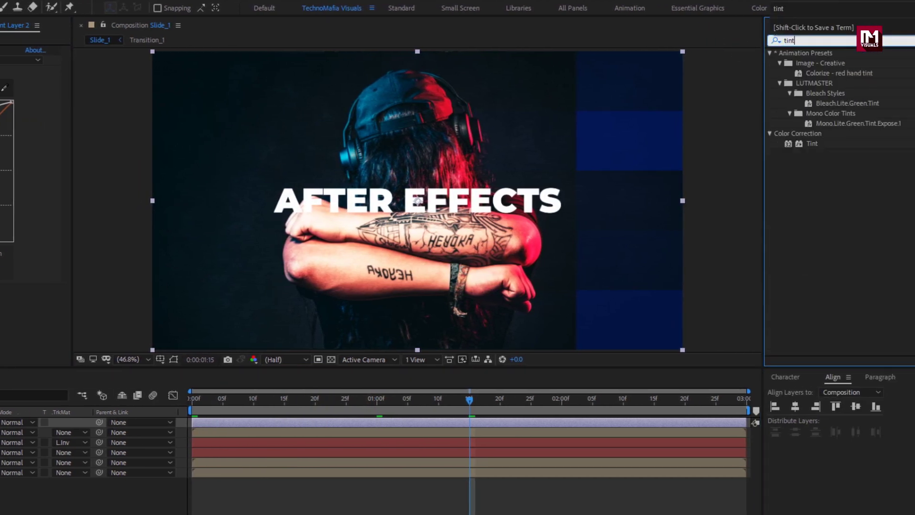
pyautogui.click(803, 143)
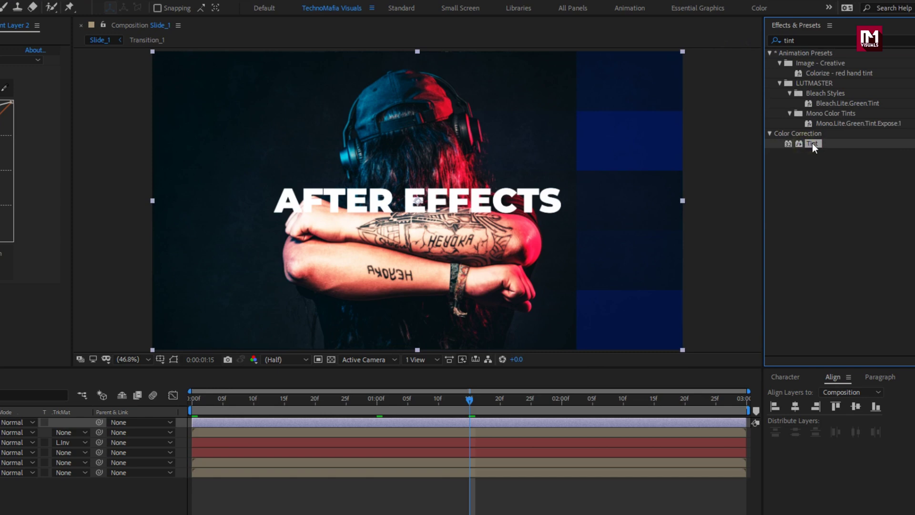
pyautogui.doubleClick(812, 143)
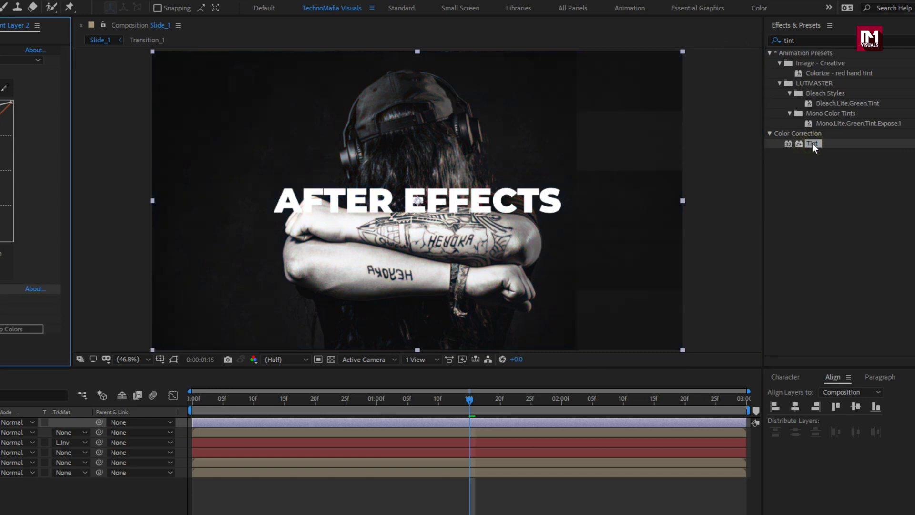
# - Set the Tint effect's Map White To colour to dark red and its Amount to Tint to 10%
pyautogui.click(126, 311)
pyautogui.moveTo(133, 241); pyautogui.dragTo(139, 212)
pyautogui.press('Return')
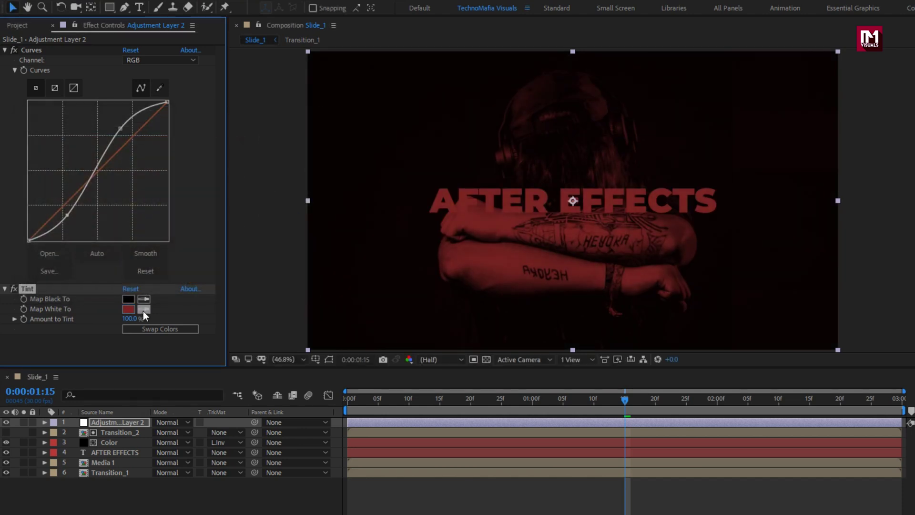
pyautogui.write('10')
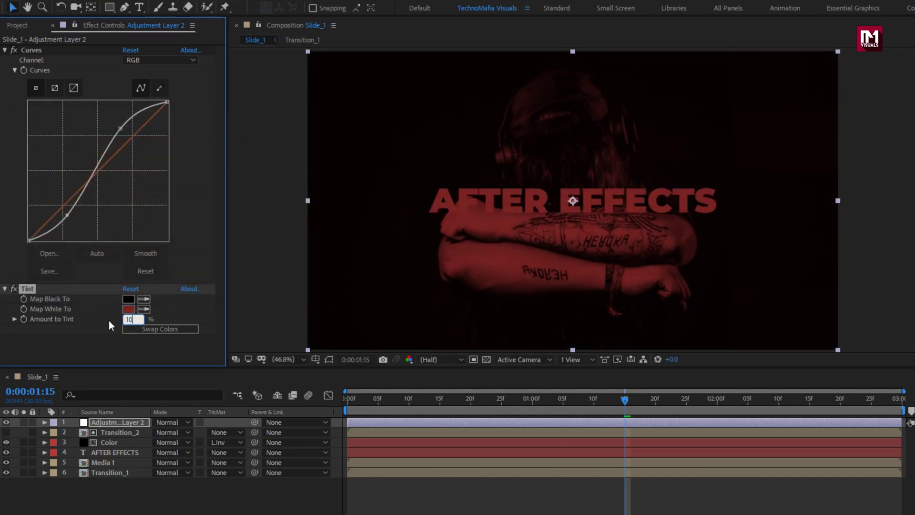
pyautogui.press('Return')
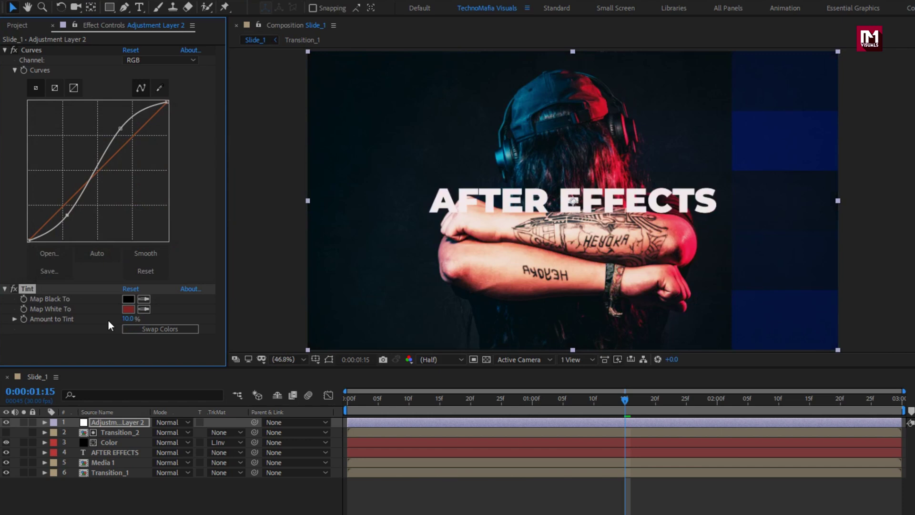
# - Duplicate the Tint effect on the top adjustment layer and set the copy's Map White To colour to blue 1D539E
pyautogui.hotkey('ctrl', 'd')
pyautogui.click(25, 289)
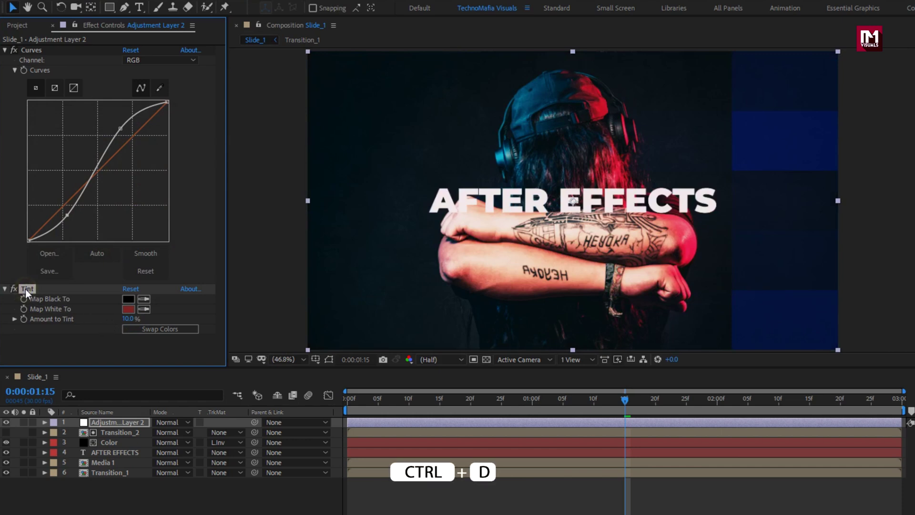
pyautogui.hotkey('ctrl', 'd')
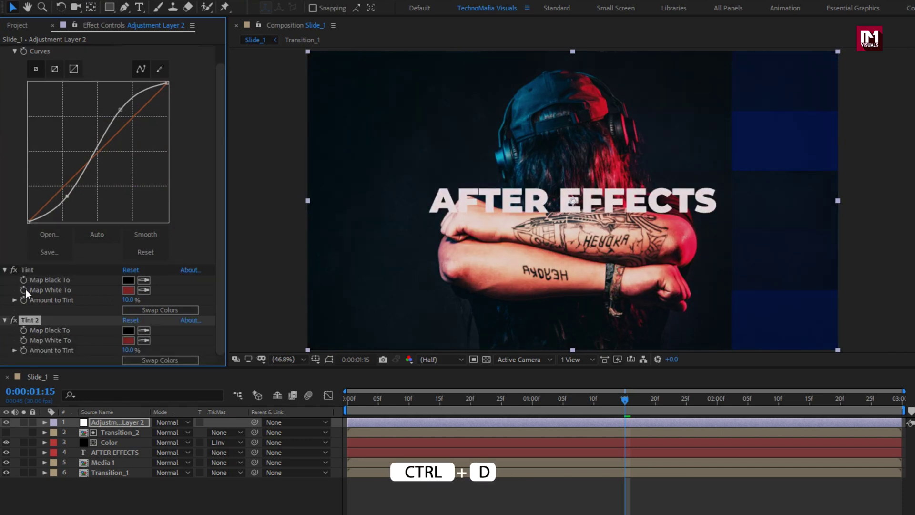
pyautogui.click(128, 341)
pyautogui.click(193, 198)
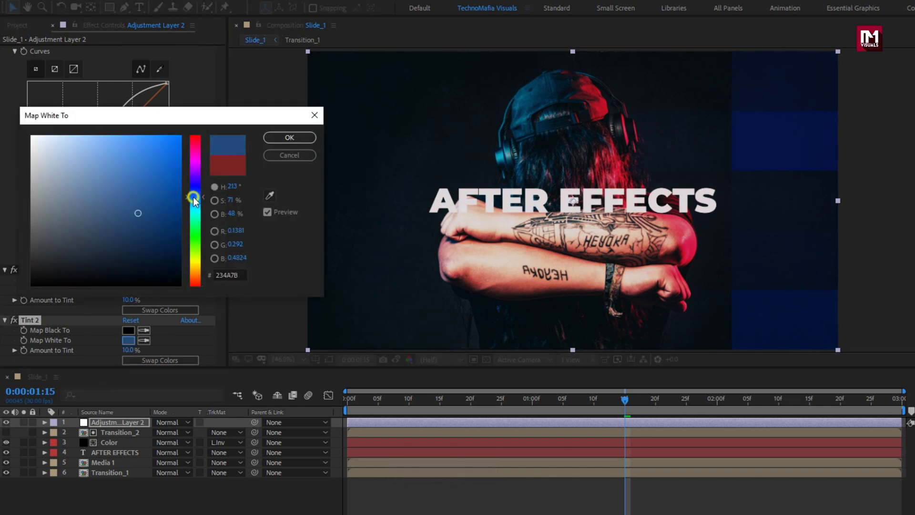
pyautogui.click(154, 193)
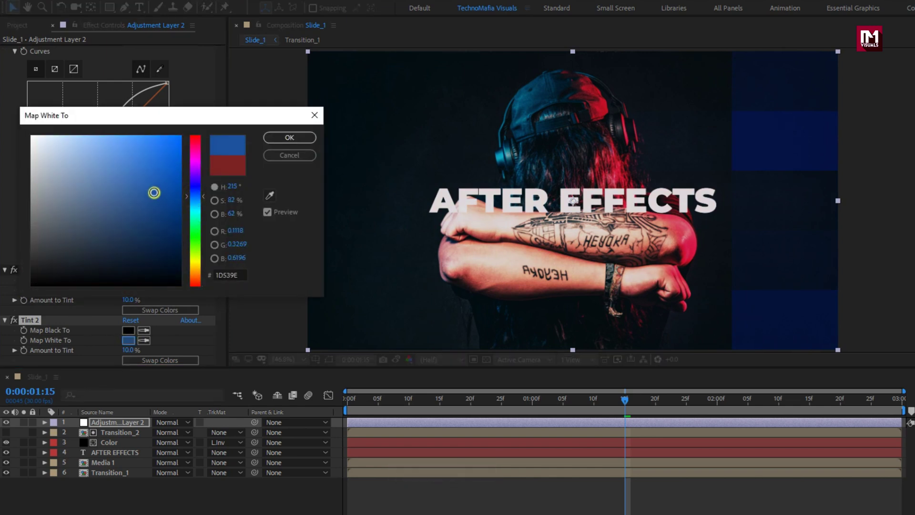
pyautogui.click(279, 141)
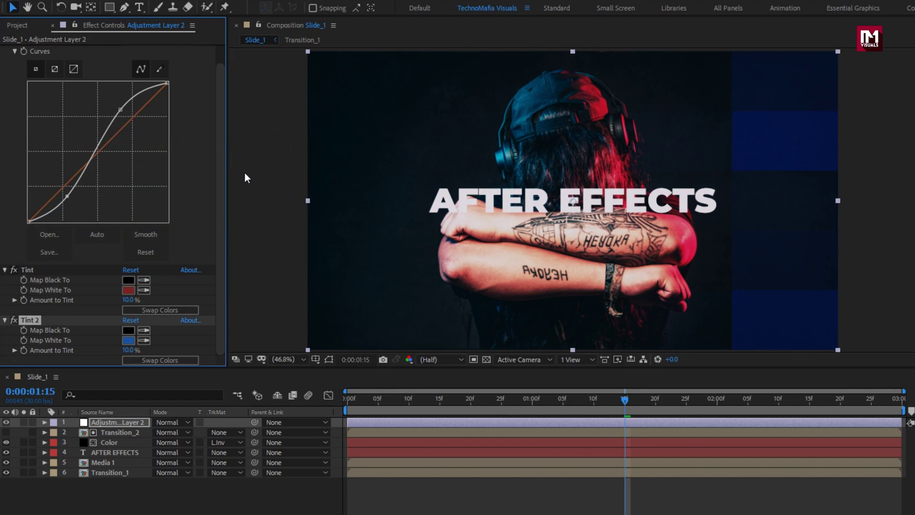
# - Apply the Blur & Sharpen effect Sharpen to the top adjustment layer and collapse the Curves and Tint effects
pyautogui.moveTo(803, 38); pyautogui.dragTo(728, 35)
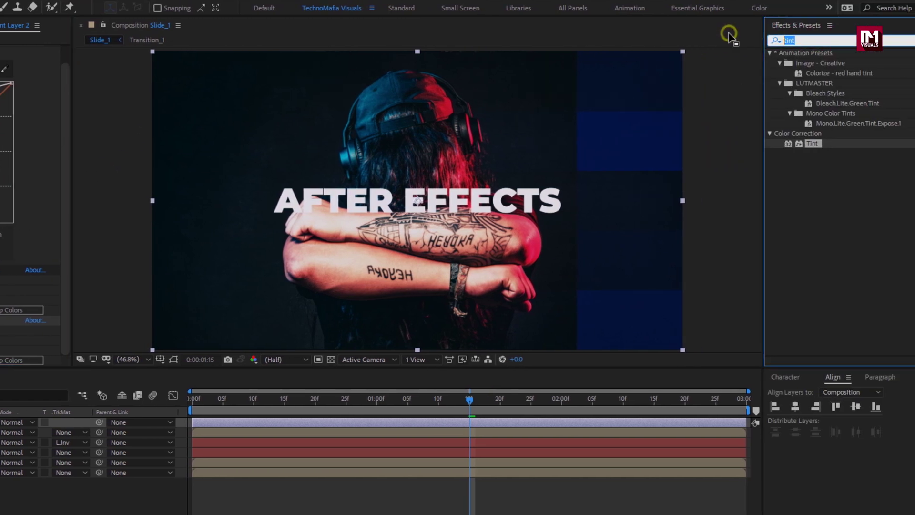
pyautogui.write('shar')
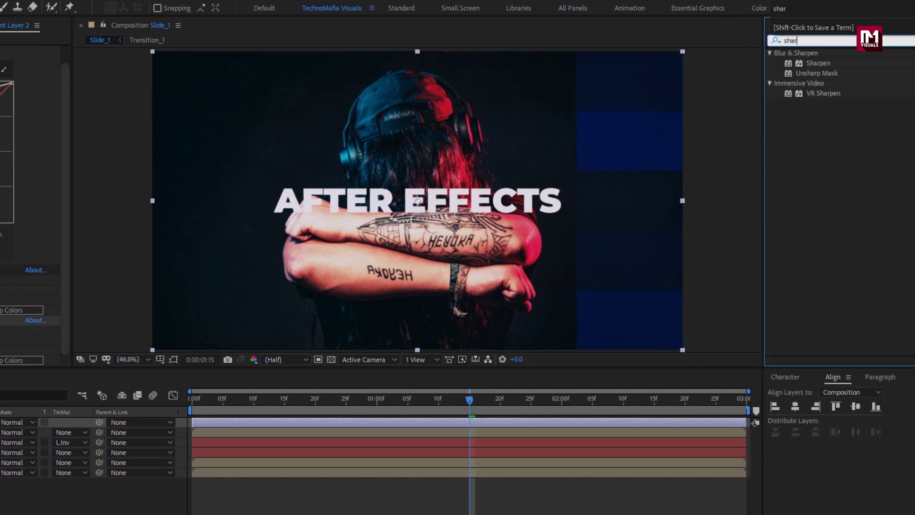
pyautogui.doubleClick(814, 65)
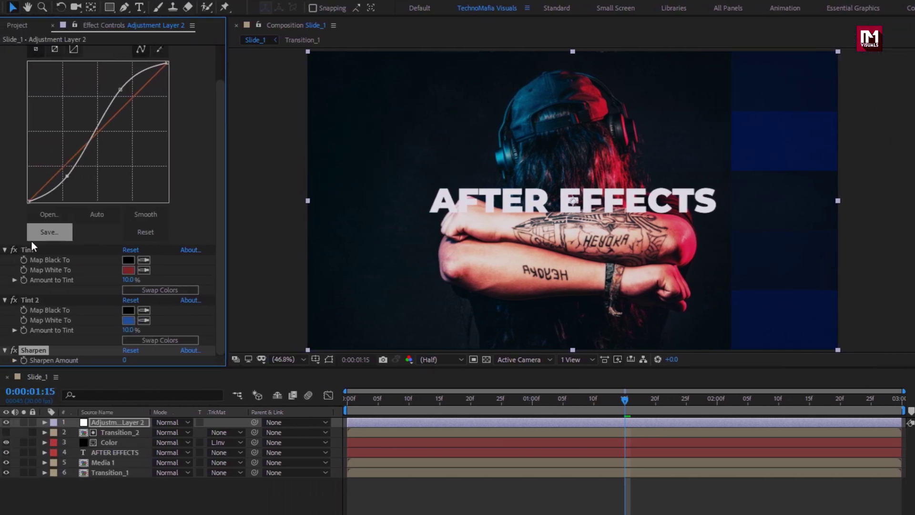
pyautogui.click(4, 298)
pyautogui.click(7, 51)
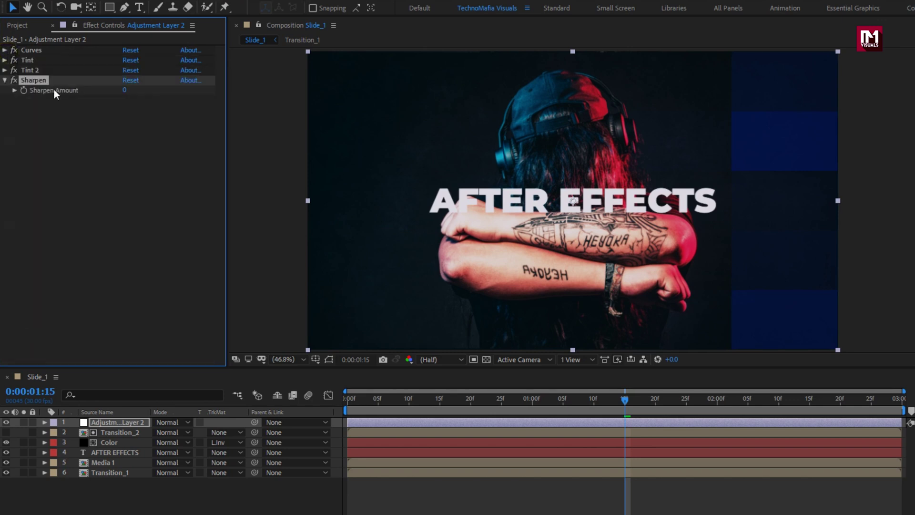
# - Set the Sharpen Amount to 5 and preview the slide from the start
pyautogui.click(124, 92)
pyautogui.write('5')
pyautogui.press('Return')
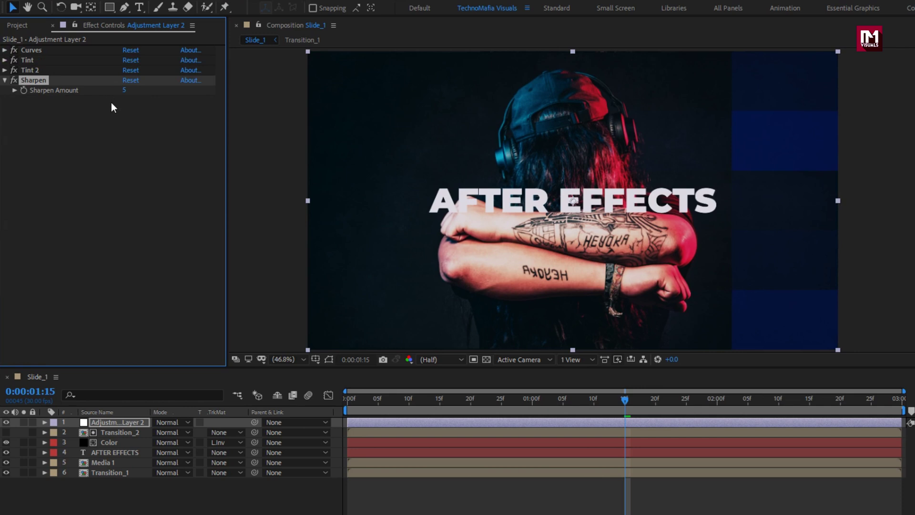
pyautogui.click(346, 398)
pyautogui.press('space')
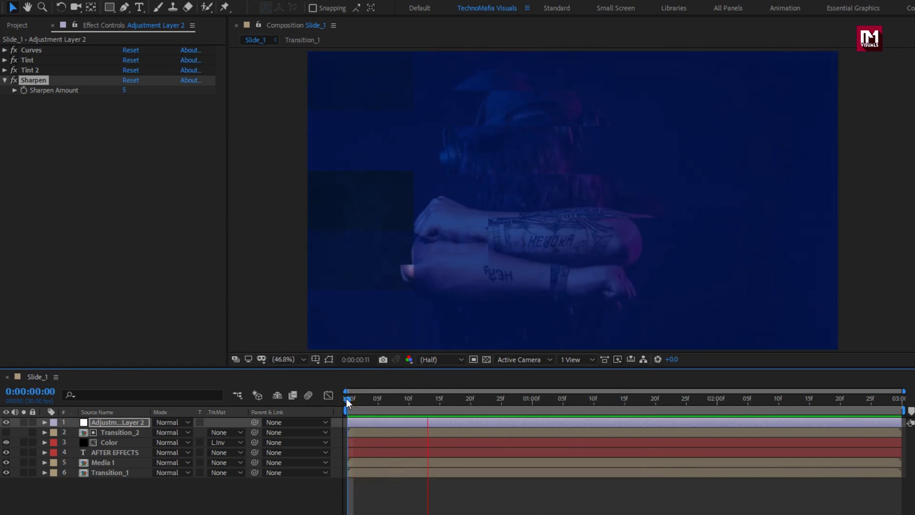
pyautogui.press('space')
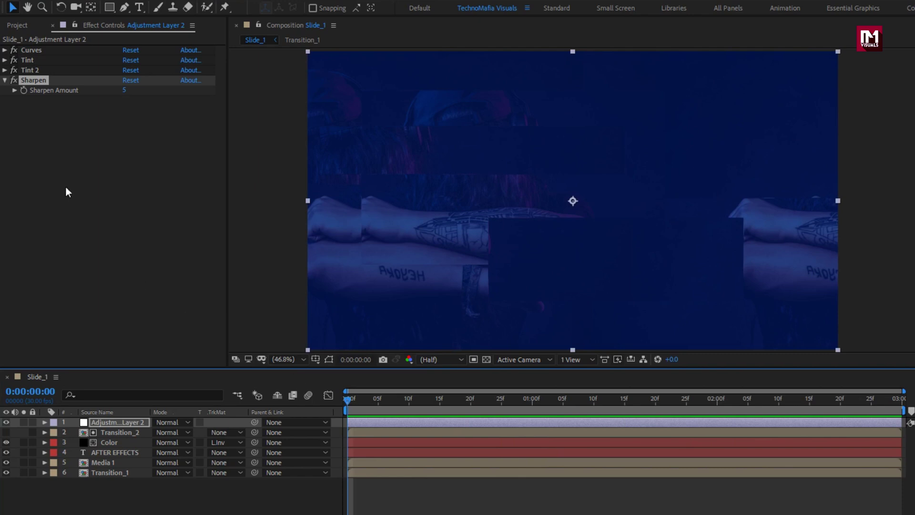
# - Duplicate the Media 1 composition until there are compositions Media 1 through Media 5 in the project
pyautogui.click(17, 26)
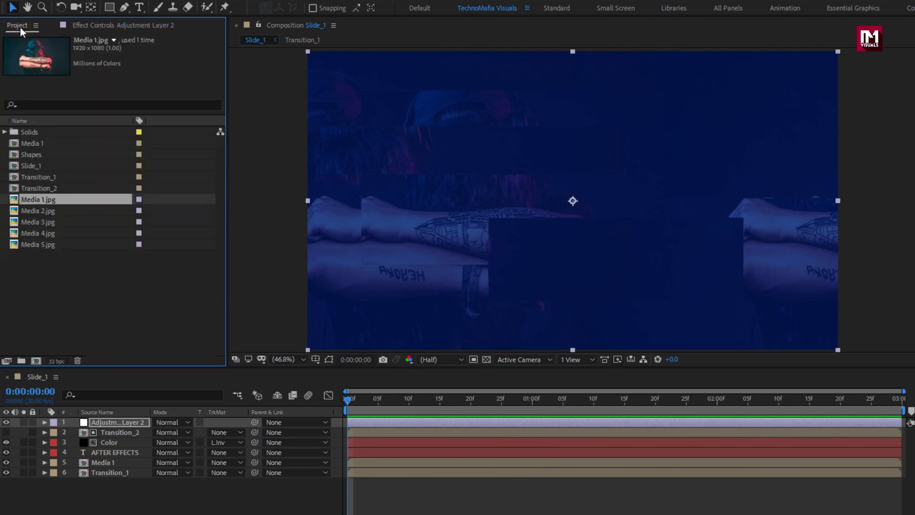
pyautogui.click(31, 167)
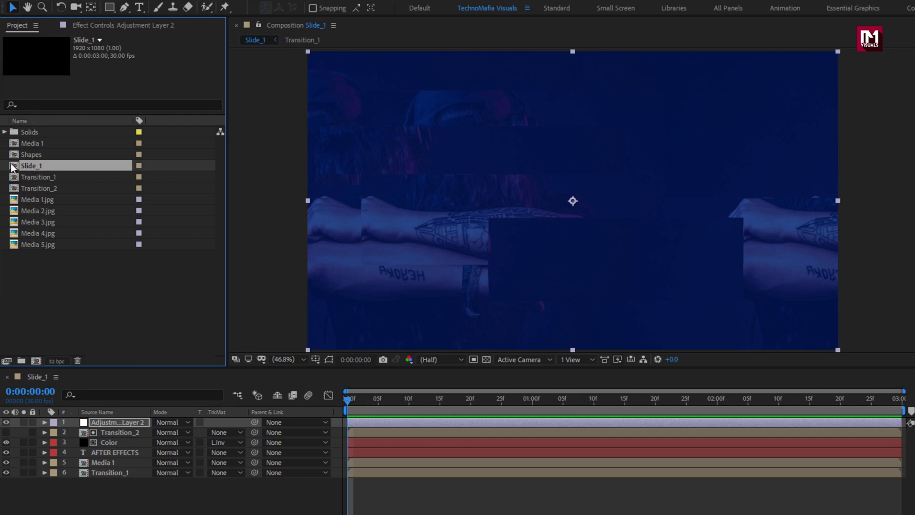
pyautogui.click(30, 143)
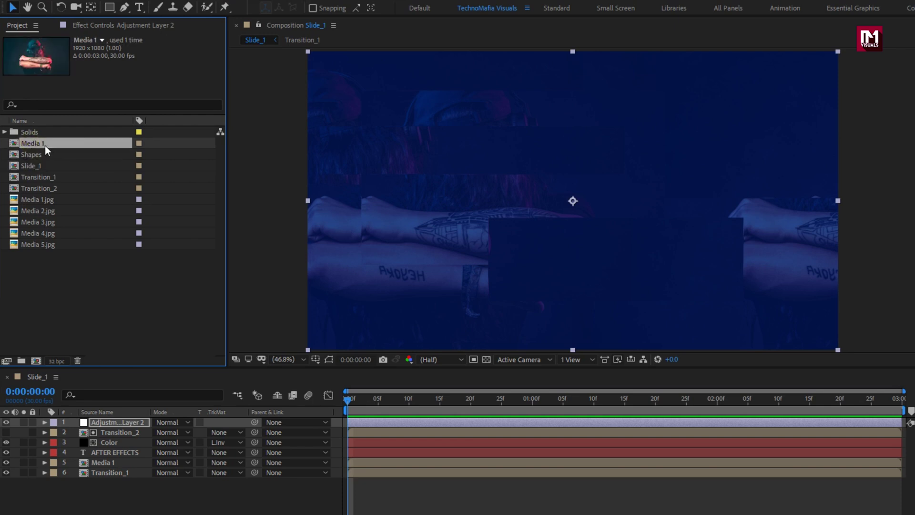
pyautogui.hotkey('ctrl', 'd')
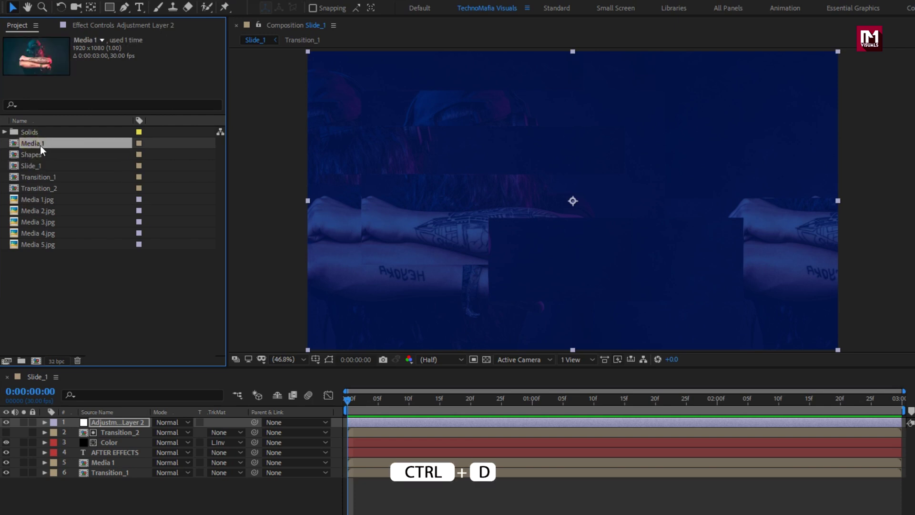
pyautogui.hotkey('ctrl', 'd')
pyautogui.hotkey('ctrl', 'd')
pyautogui.hotkey('ctrl', 'd')
pyautogui.hotkey('ctrl', 'd')
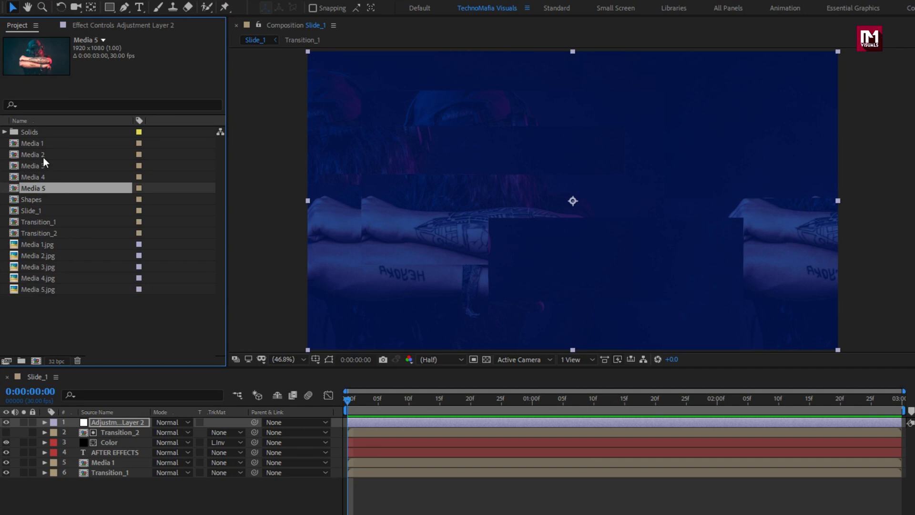
# - Open the Media 2, Media 3, Media 4 and Media 5 compositions in the timeline
pyautogui.doubleClick(44, 156)
pyautogui.doubleClick(38, 169)
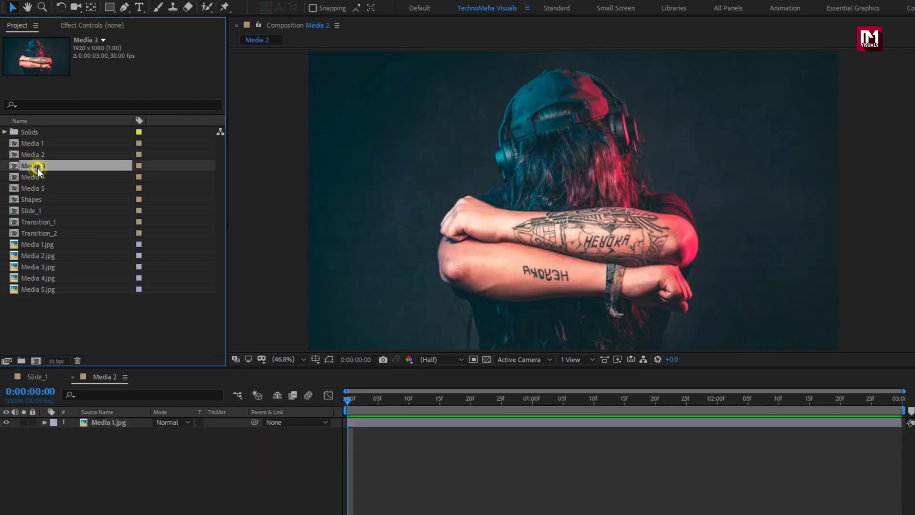
pyautogui.doubleClick(37, 180)
pyautogui.doubleClick(38, 191)
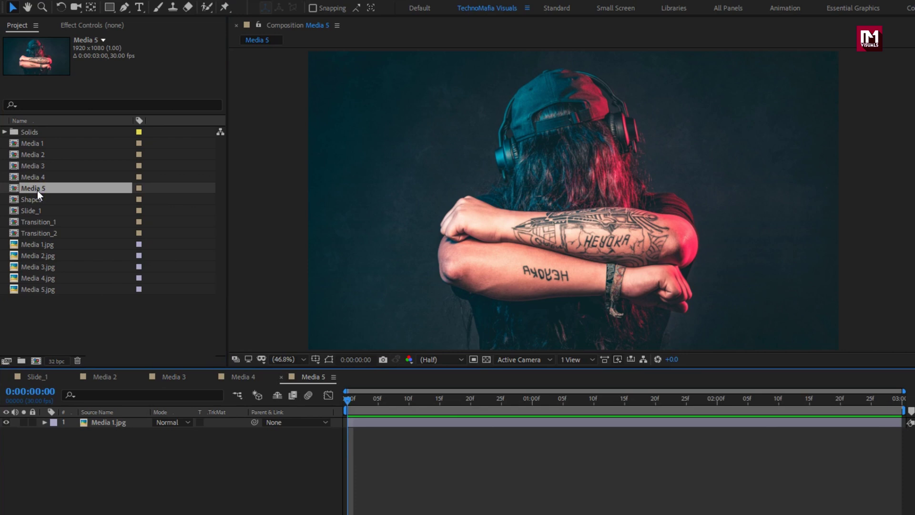
# - Replace the Media 1.jpg layer with Media 5.jpg in the Media 5 composition and with Media 4.jpg in the Media 4 composition
pyautogui.click(109, 422)
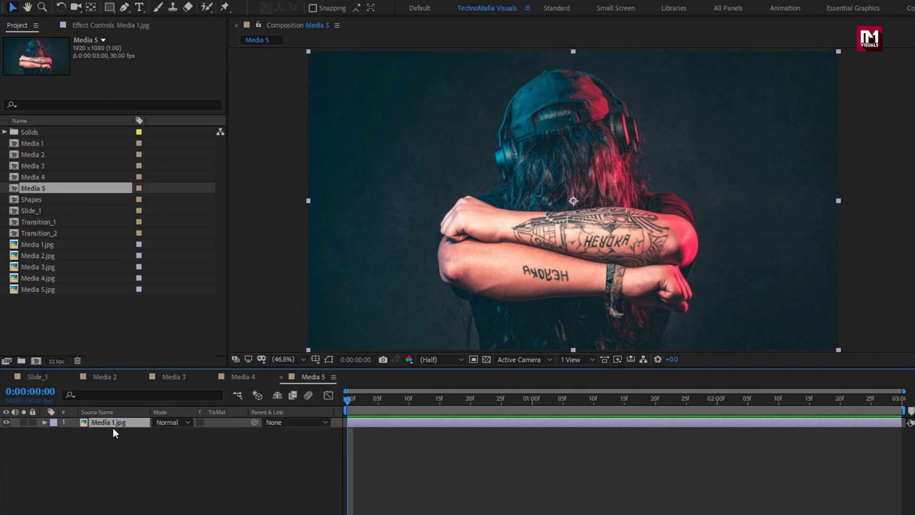
pyautogui.press('alt')
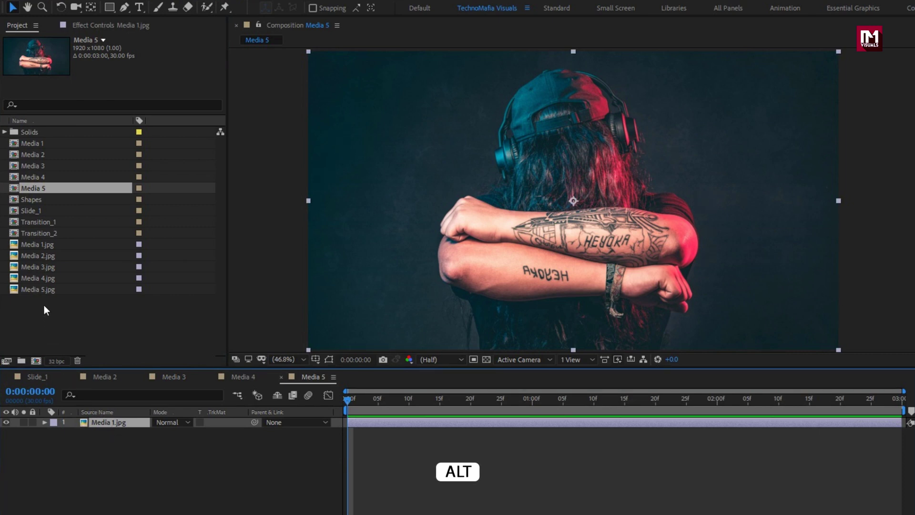
pyautogui.click(39, 288)
pyautogui.moveTo(39, 290); pyautogui.dragTo(120, 422)
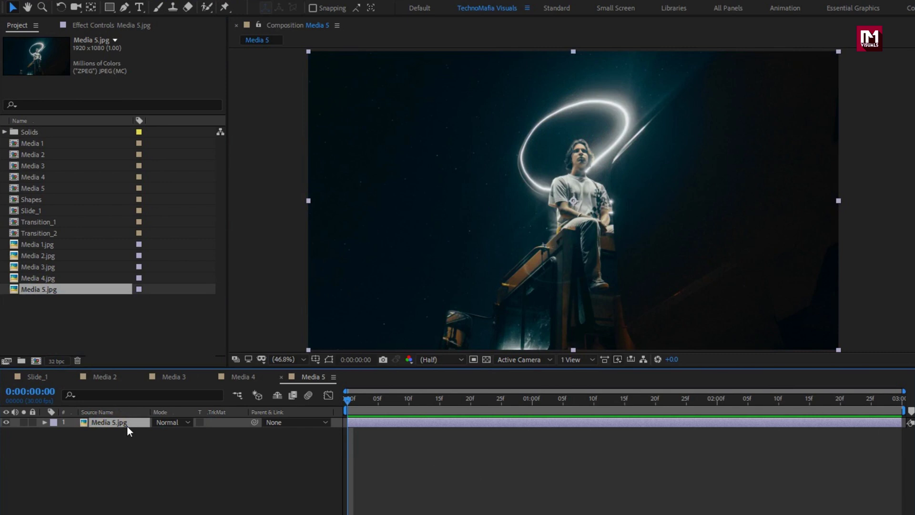
pyautogui.click(247, 377)
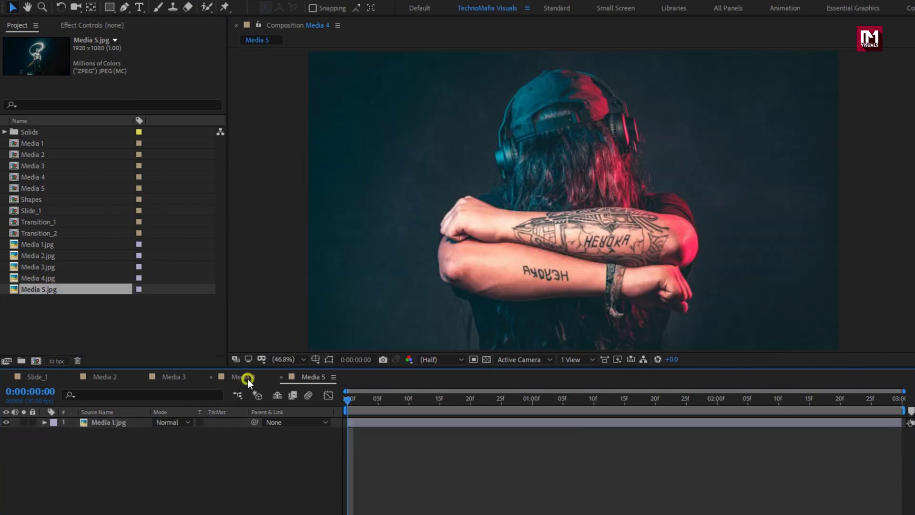
pyautogui.click(101, 422)
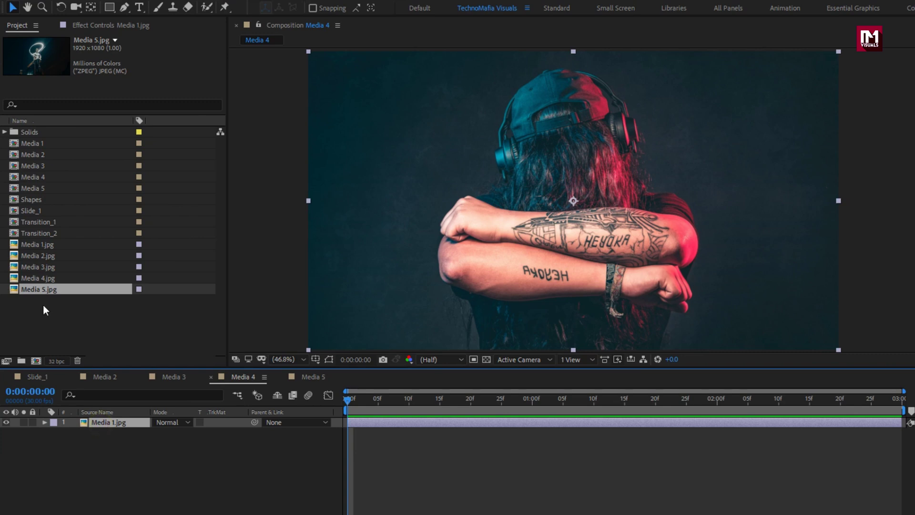
pyautogui.click(42, 278)
pyautogui.moveTo(41, 278); pyautogui.dragTo(124, 422)
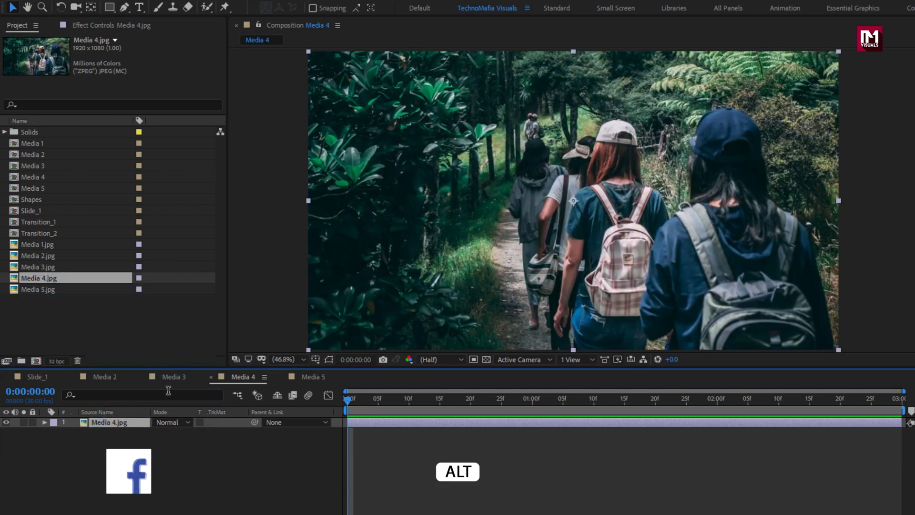
# - Replace the Media 1.jpg layer with Media 3.jpg in the Media 3 composition and with Media 2.jpg in the Media 2 composition
pyautogui.click(178, 378)
pyautogui.click(110, 424)
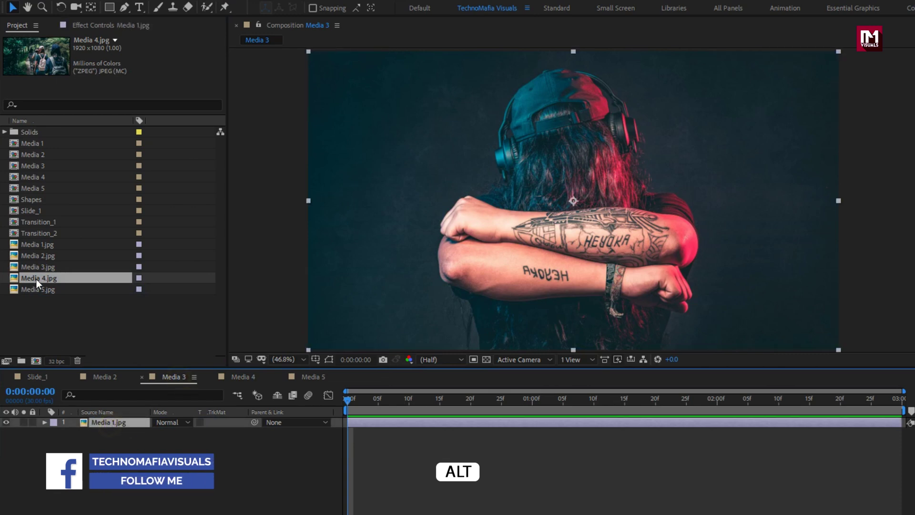
pyautogui.moveTo(36, 265); pyautogui.dragTo(121, 424)
pyautogui.click(108, 377)
pyautogui.click(107, 423)
pyautogui.moveTo(39, 257)
pyautogui.mouseDown()
pyautogui.moveTo(58, 277)
pyautogui.moveTo(114, 425)
pyautogui.mouseUp()
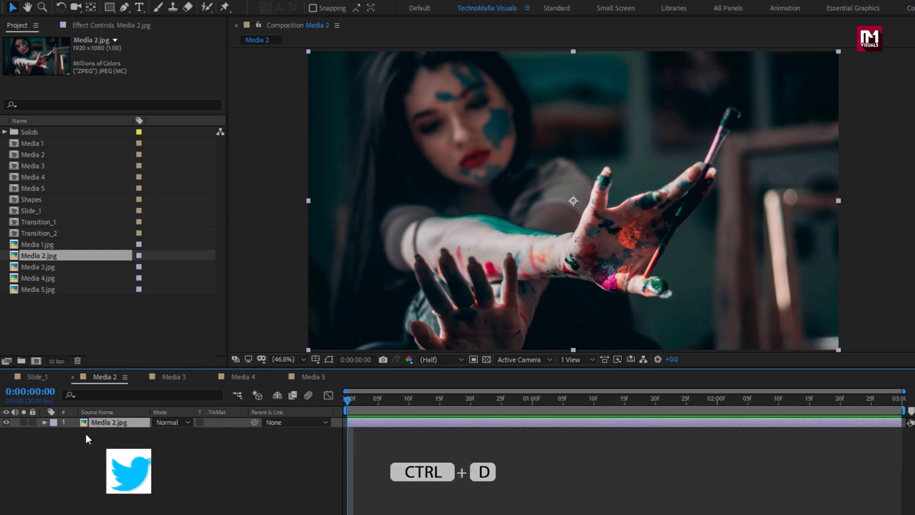
# - Return to Slide_1 and duplicate its composition four times in the project
pyautogui.click(40, 377)
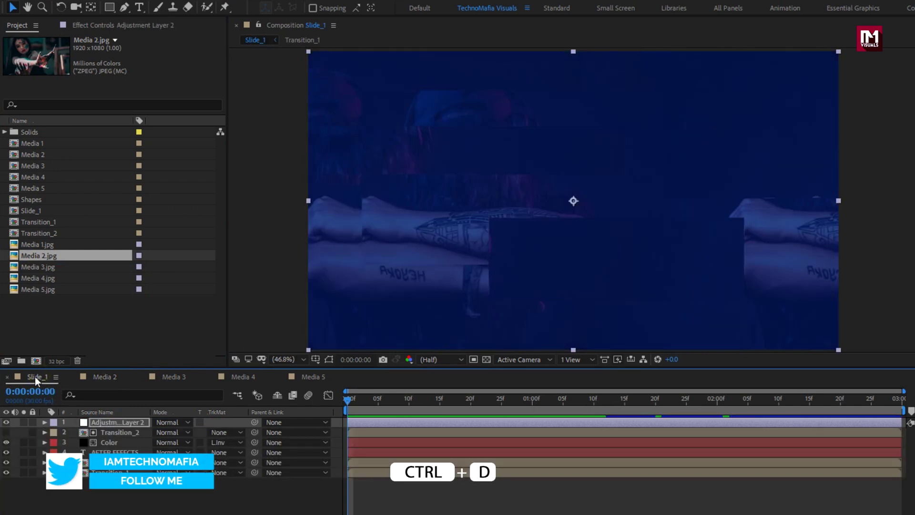
pyautogui.click(32, 211)
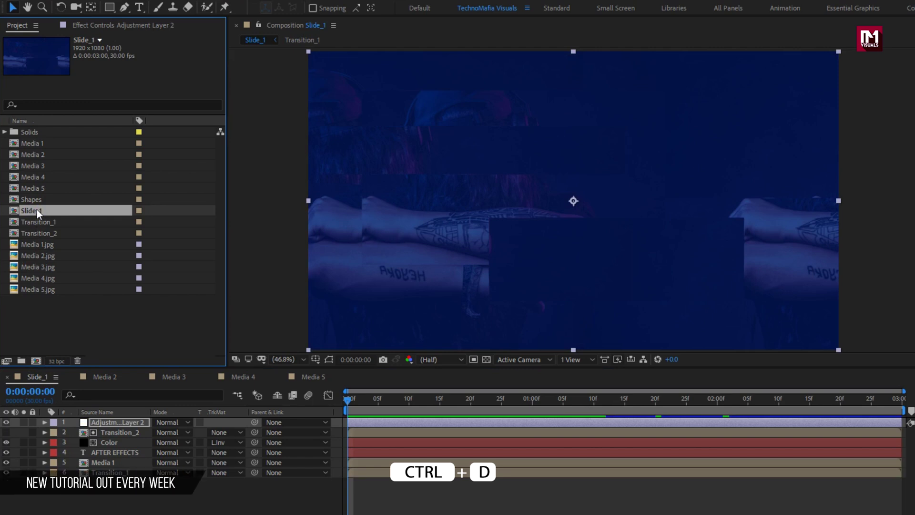
pyautogui.hotkey('ctrl', 'd')
pyautogui.hotkey('ctrl', 'd')
pyautogui.hotkey('ctrl', 'd')
pyautogui.hotkey('ctrl', 'd')
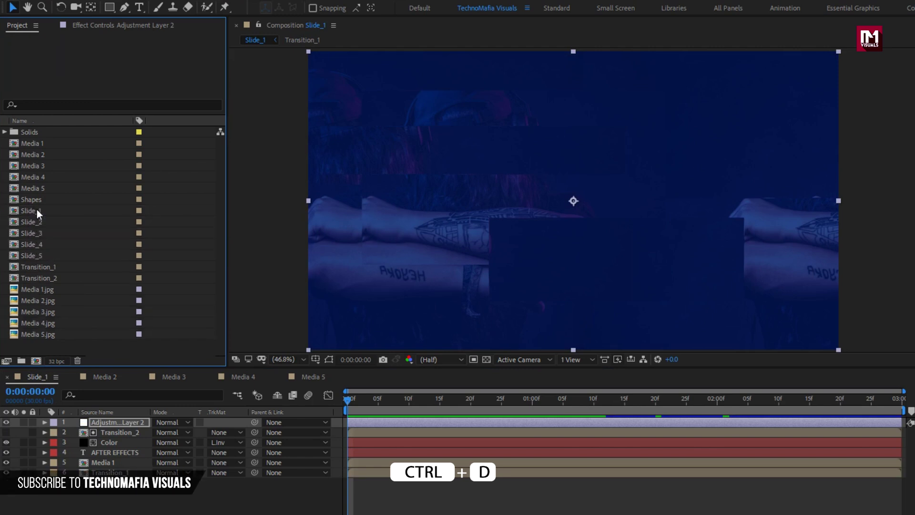
# - Open the Slide_2, Slide_3, Slide_4 and Slide_5 compositions in the timeline
pyautogui.click(37, 222)
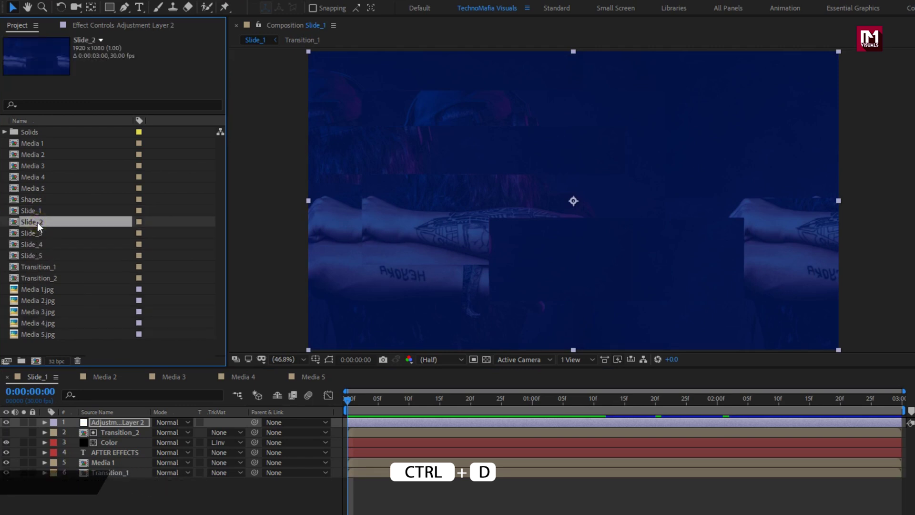
pyautogui.doubleClick(37, 222)
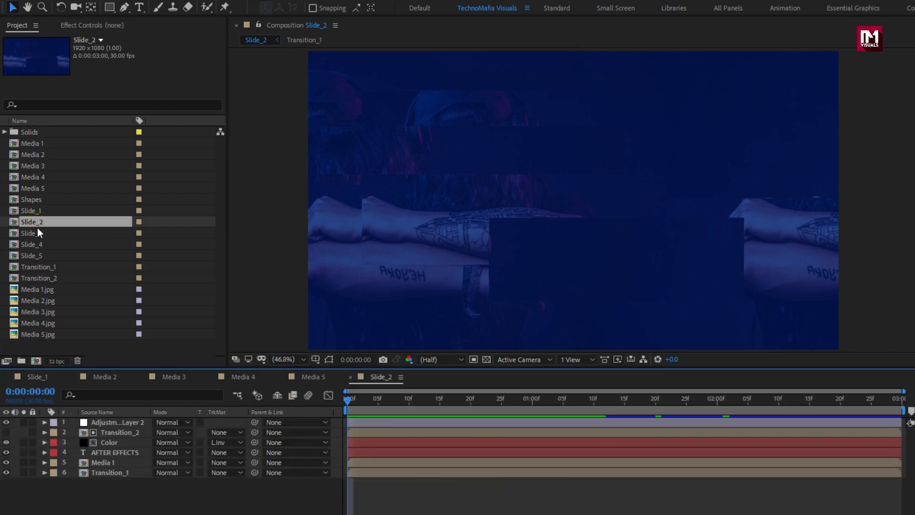
pyautogui.doubleClick(35, 233)
pyautogui.doubleClick(34, 244)
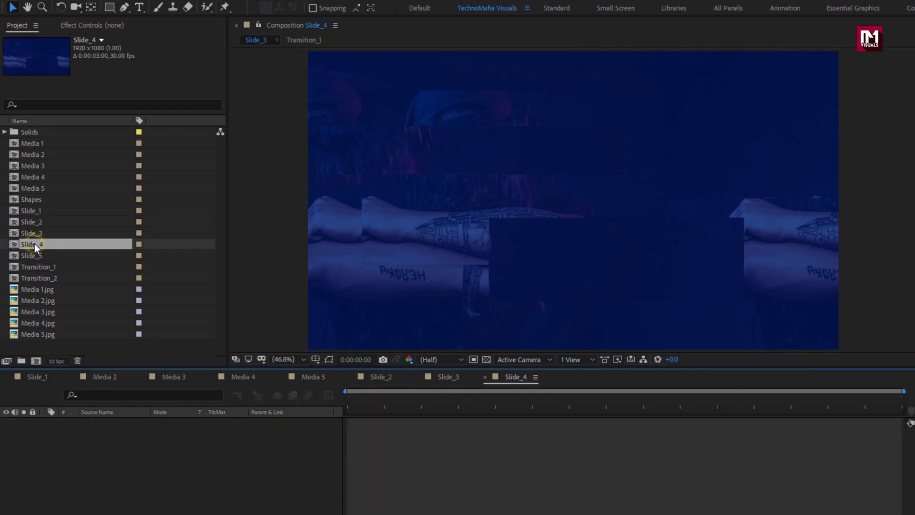
pyautogui.click(34, 256)
pyautogui.doubleClick(34, 256)
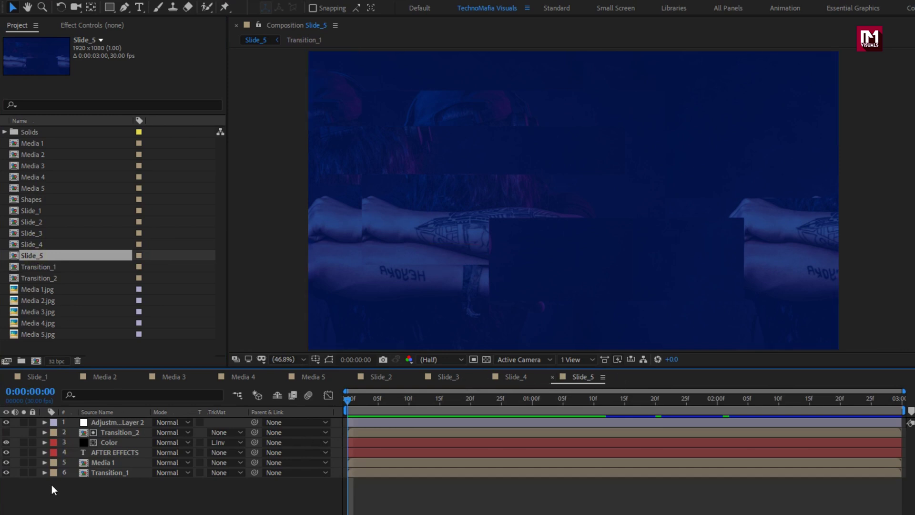
# - Replace the Media 1 layer with the Media 5 composition in Slide_5 and with the Media 4 composition in Slide_4
pyautogui.click(111, 463)
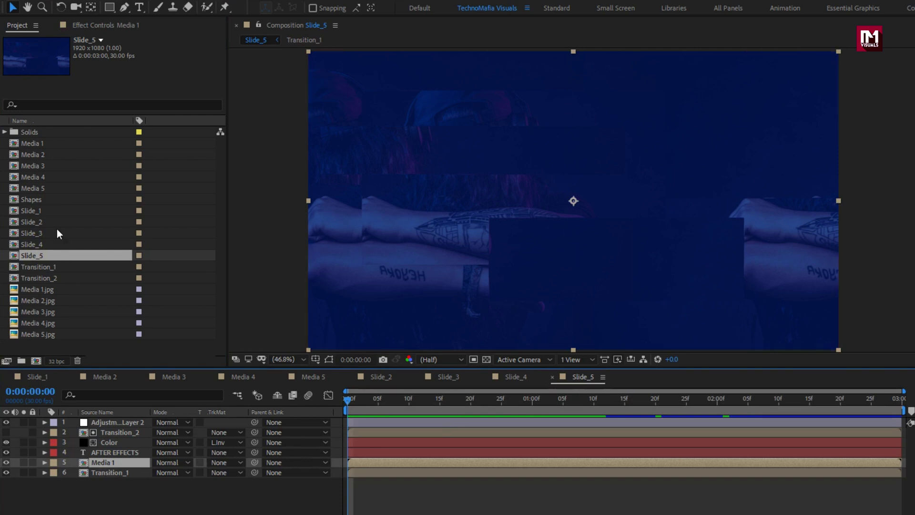
pyautogui.click(42, 189)
pyautogui.press('alt')
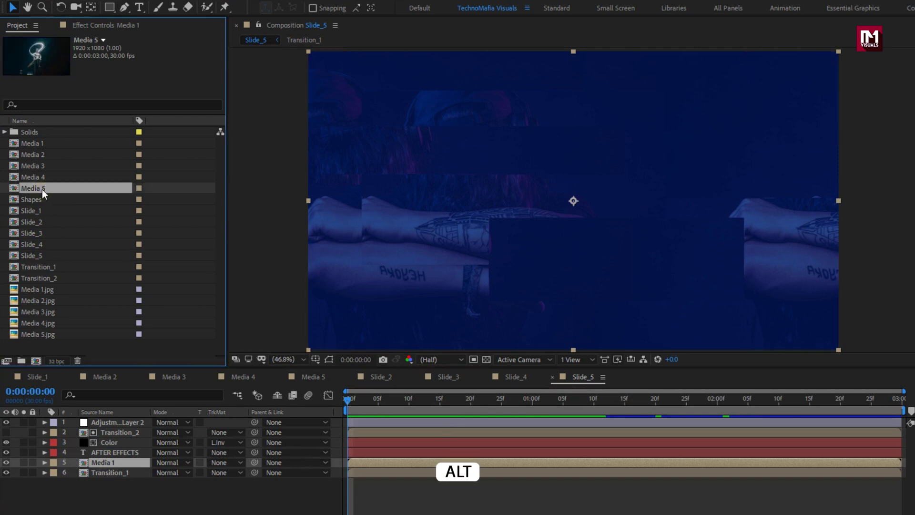
pyautogui.moveTo(42, 190); pyautogui.dragTo(113, 463)
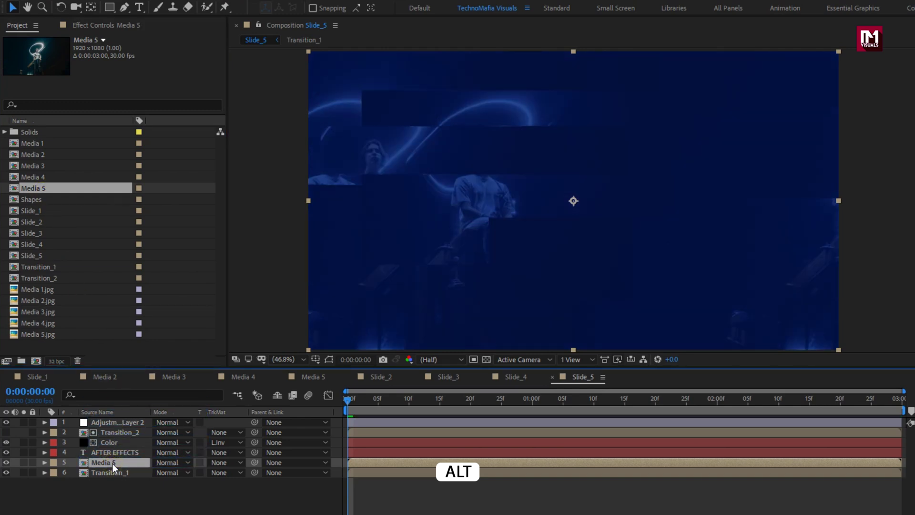
pyautogui.moveTo(414, 401); pyautogui.dragTo(628, 408)
pyautogui.click(514, 376)
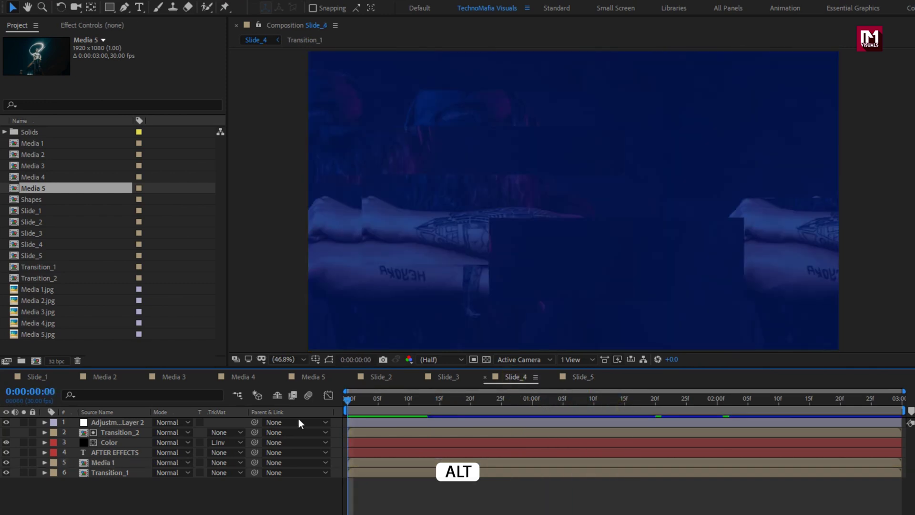
pyautogui.moveTo(33, 178); pyautogui.dragTo(110, 462)
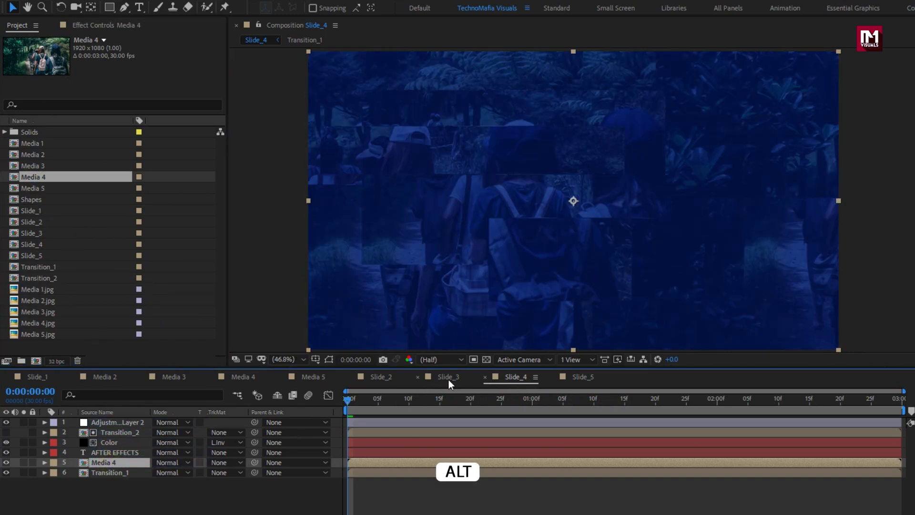
# - Replace the Media 1 layer with the Media 3 composition in Slide_3 and with the Media 2 composition in Slide_2
pyautogui.click(447, 378)
pyautogui.click(102, 462)
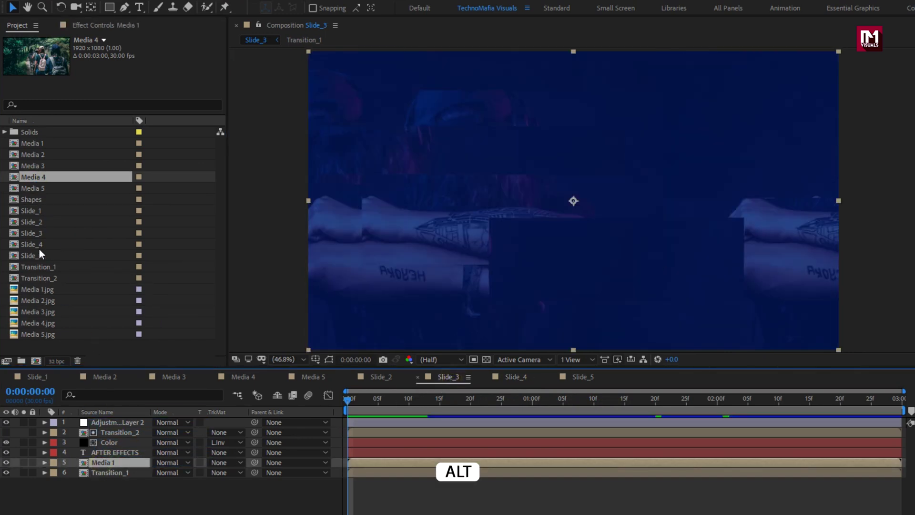
pyautogui.click(34, 168)
pyautogui.moveTo(38, 167); pyautogui.dragTo(110, 462)
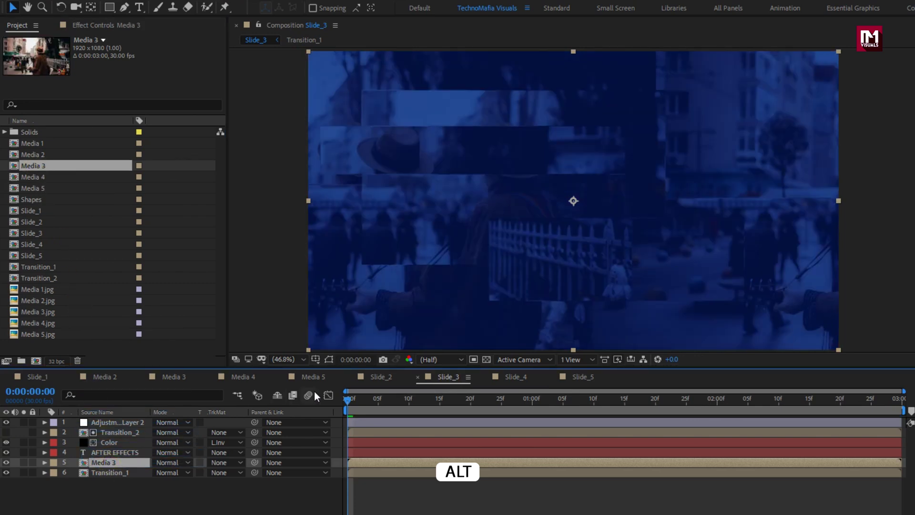
pyautogui.click(387, 377)
pyautogui.click(36, 155)
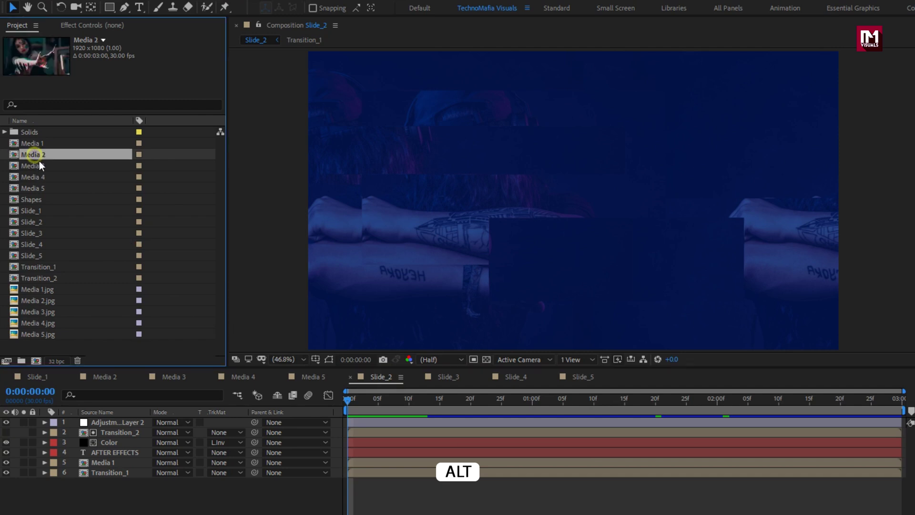
pyautogui.click(96, 461)
pyautogui.moveTo(38, 153); pyautogui.dragTo(117, 464)
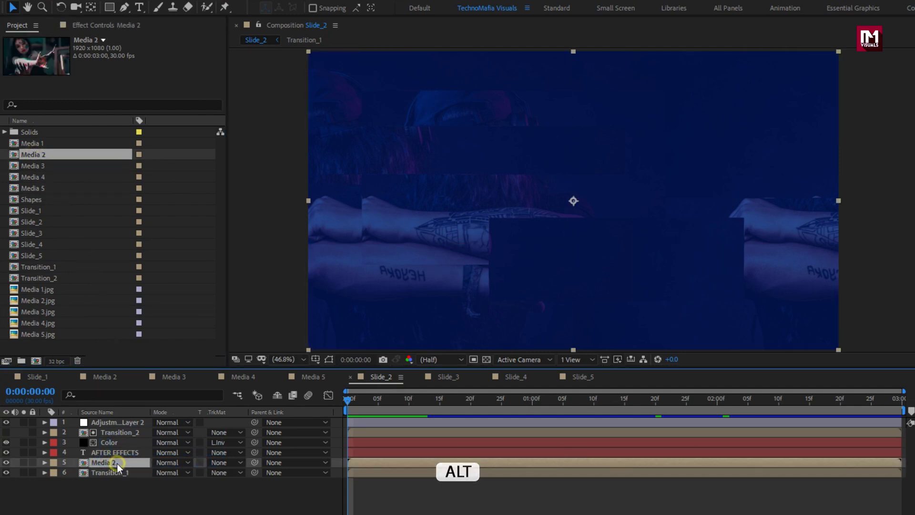
# - Close the Media 2, Media 3, Media 4 and Media 5 compositions in the timeline
pyautogui.click(73, 376)
pyautogui.click(72, 376)
pyautogui.click(72, 377)
pyautogui.click(72, 376)
# - Change the AFTER EFFECTS title in Slide_2 to "BLOCK STYLE" while viewing the frame at 0:00:01:20
pyautogui.moveTo(453, 410); pyautogui.dragTo(656, 403)
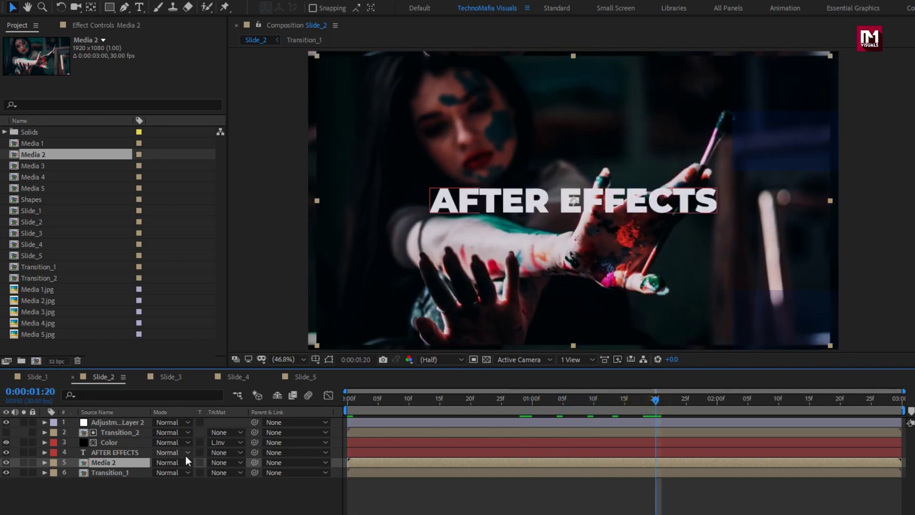
pyautogui.click(123, 452)
pyautogui.doubleClick(110, 453)
pyautogui.write('Bl')
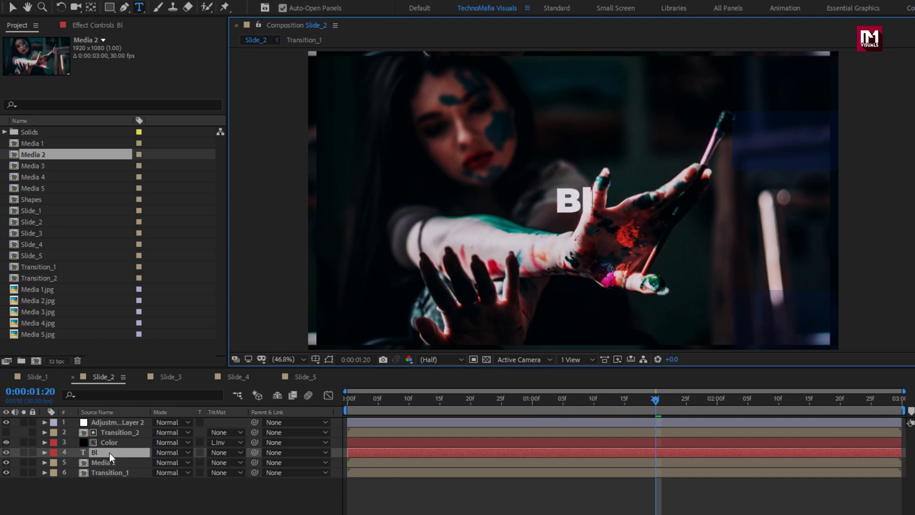
pyautogui.write('OCK')
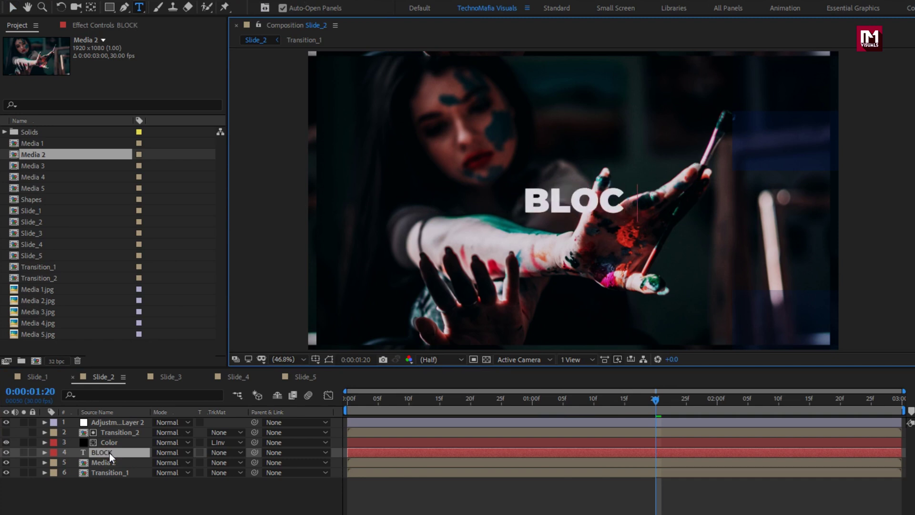
pyautogui.write(' STYLE')
pyautogui.press('KP_Enter')
# - Change the AFTER EFFECTS title in Slide_3 to "TRANSITION" while viewing the frame at 0:00:01:20
pyautogui.click(165, 377)
pyautogui.click(127, 453)
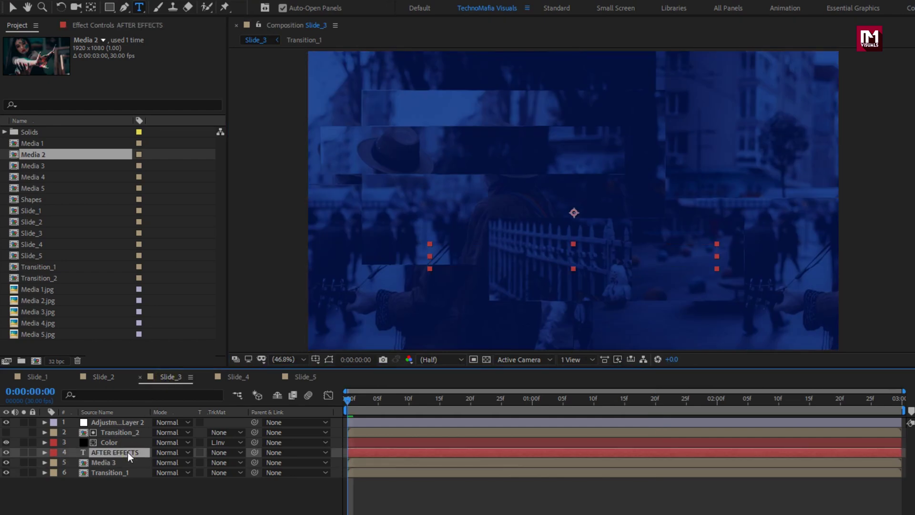
pyautogui.click(656, 401)
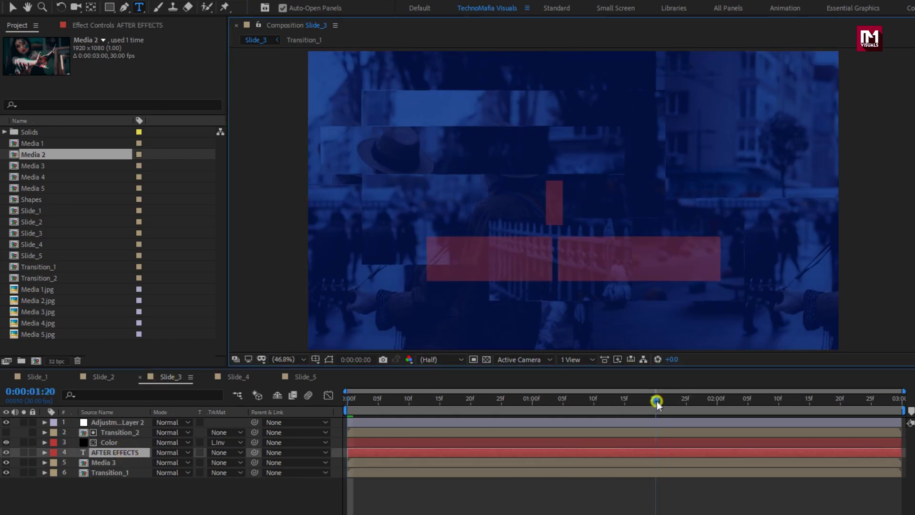
pyautogui.doubleClick(116, 453)
pyautogui.write('TR')
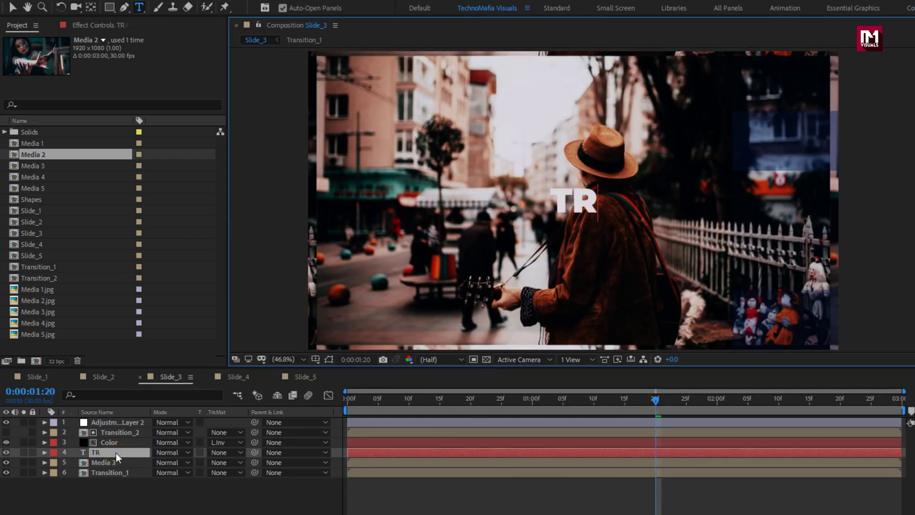
pyautogui.write('ANSITION')
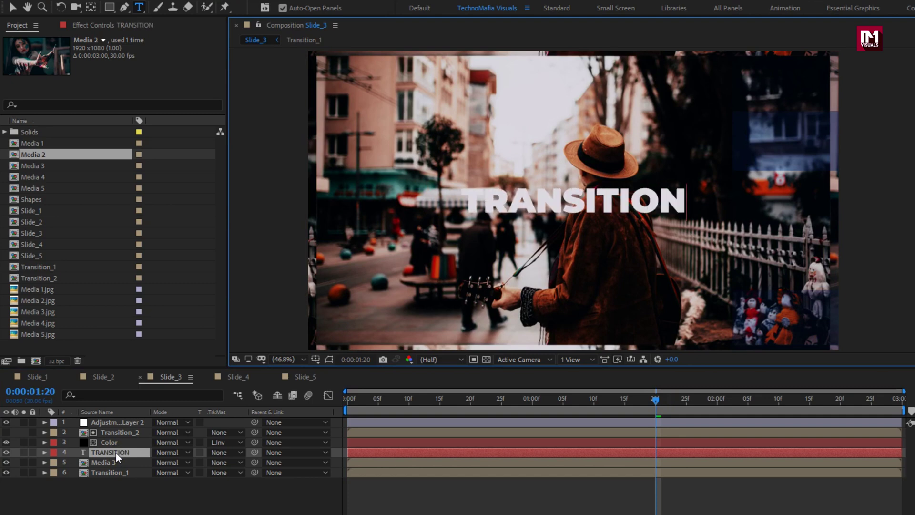
# - Change the AFTER EFFECTS title in Slide_4 to "SLIDESHOW" while viewing the frame at 0:00:01:15
pyautogui.click(237, 377)
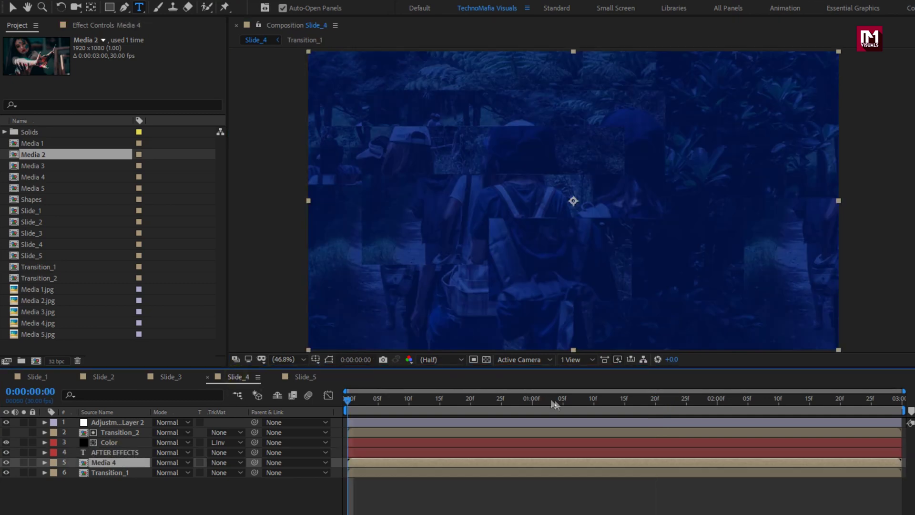
pyautogui.doubleClick(119, 453)
pyautogui.write('SLIDE')
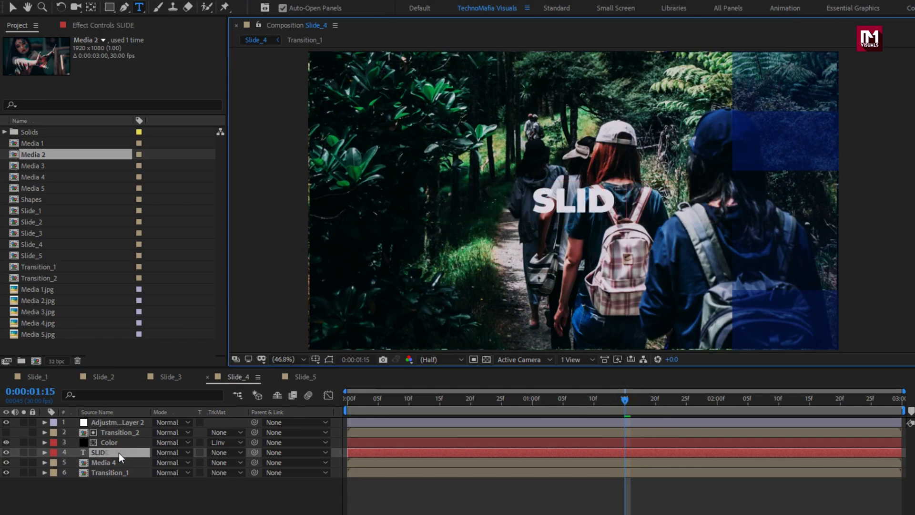
pyautogui.write('SHOW')
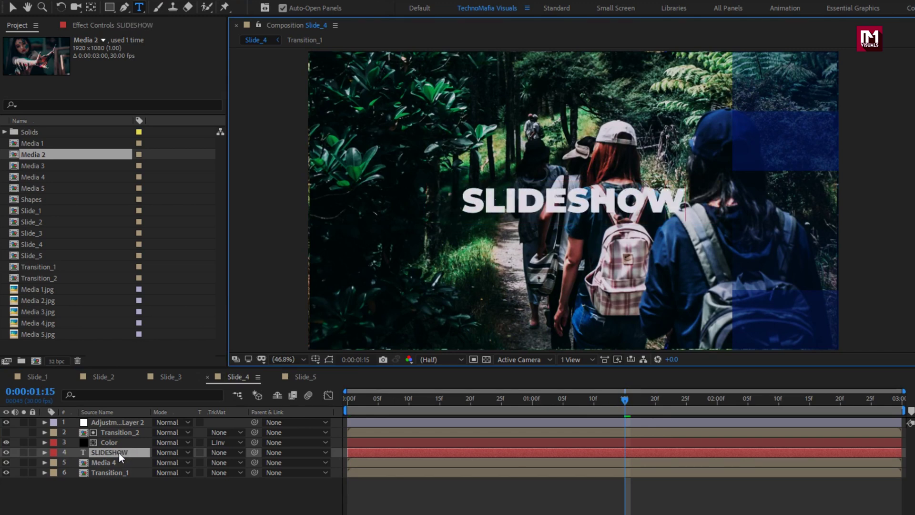
# - Change the AFTER EFFECTS title in Slide_5 to "TUTORIAL" while viewing the frame at 0:00:01:16
pyautogui.click(304, 375)
pyautogui.doubleClick(124, 454)
pyautogui.write('TUTORIAL')
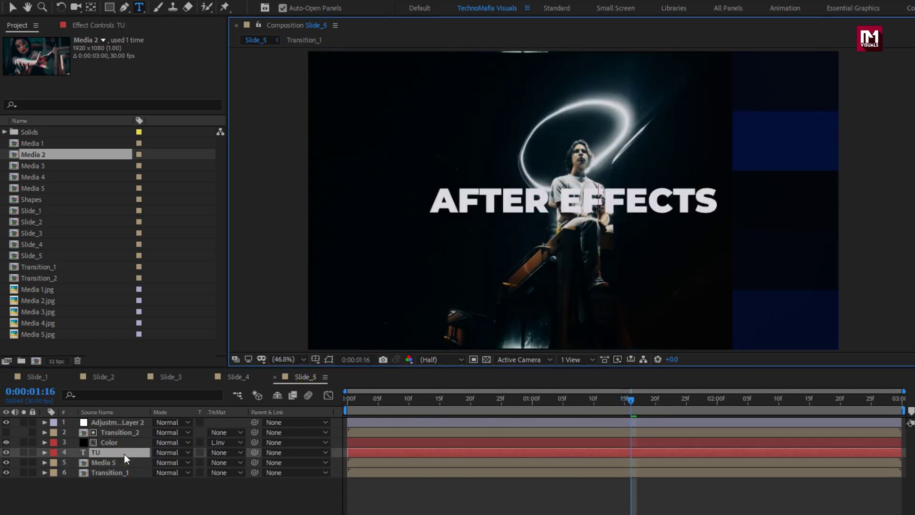
pyautogui.click(124, 453)
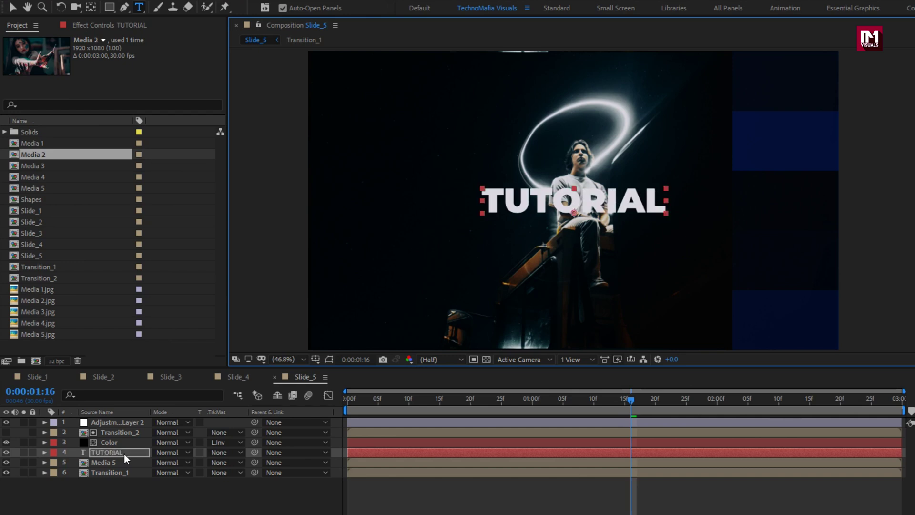
pyautogui.click(127, 499)
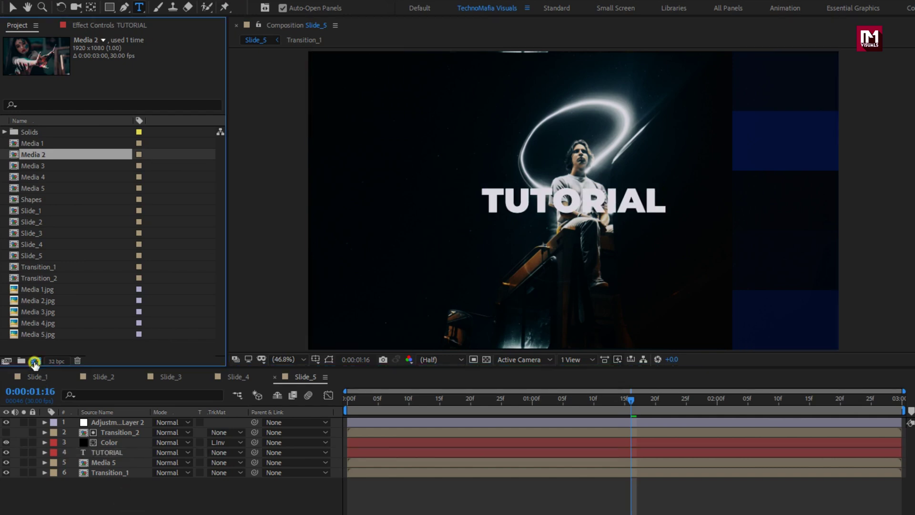
# - Create a new 1920 x 1080, 30 fps composition named Slideshow with a duration of 10 seconds
pyautogui.click(35, 361)
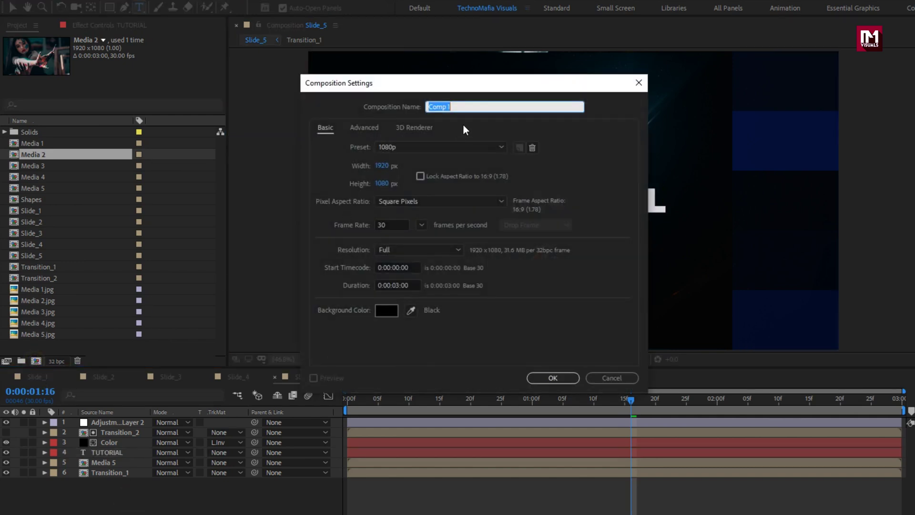
pyautogui.write('Slideshow')
pyautogui.click(398, 285)
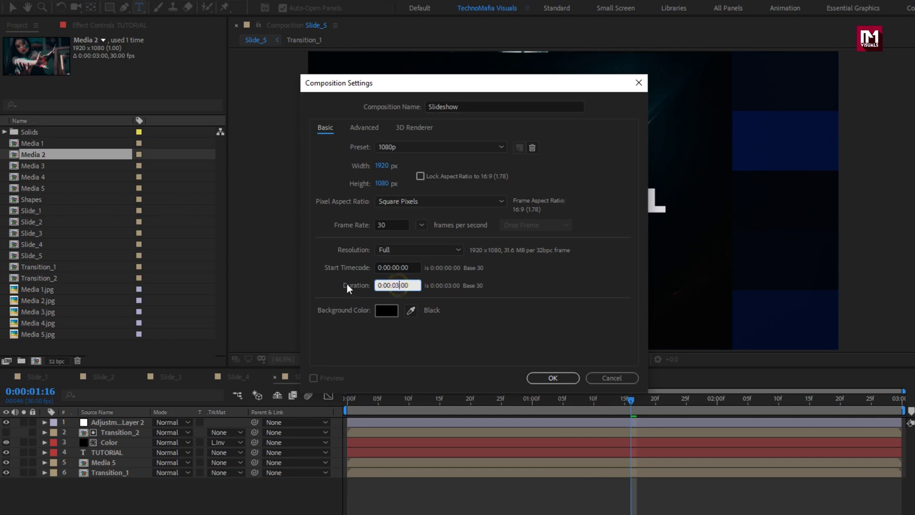
pyautogui.press('BackSpace')
pyautogui.press('BackSpace')
pyautogui.write('10')
pyautogui.click(551, 378)
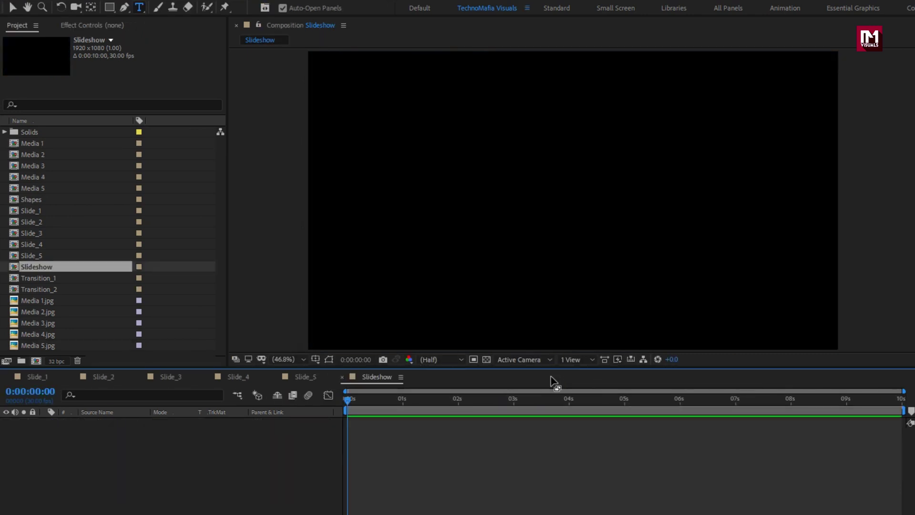
# - Add the Slide_1 to Slide_5 compositions to the Slideshow timeline, stacked with Slide_5 uppermost and Slide_1 lowest
pyautogui.click(36, 256)
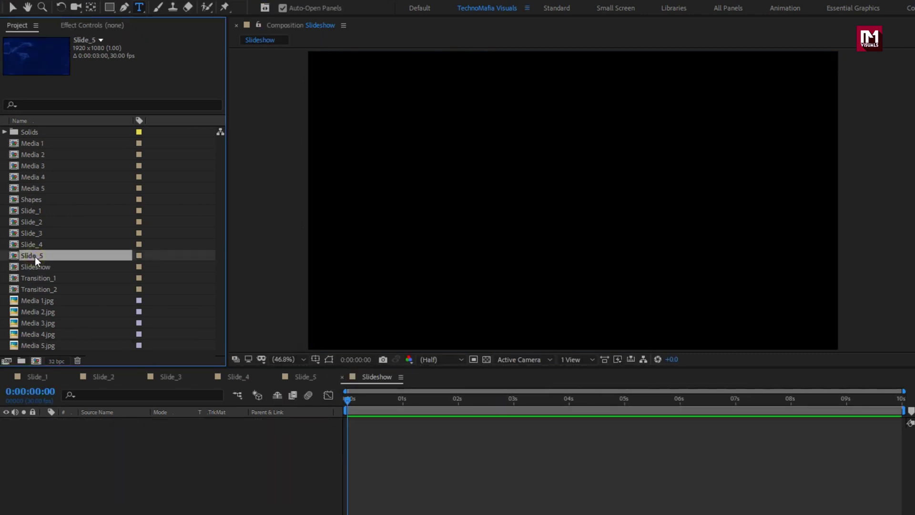
pyautogui.keyDown('shift'); pyautogui.click(36, 246); pyautogui.keyUp('shift')
pyautogui.keyDown('shift'); pyautogui.click(36, 231); pyautogui.keyUp('shift')
pyautogui.keyDown('shift'); pyautogui.click(35, 222); pyautogui.keyUp('shift')
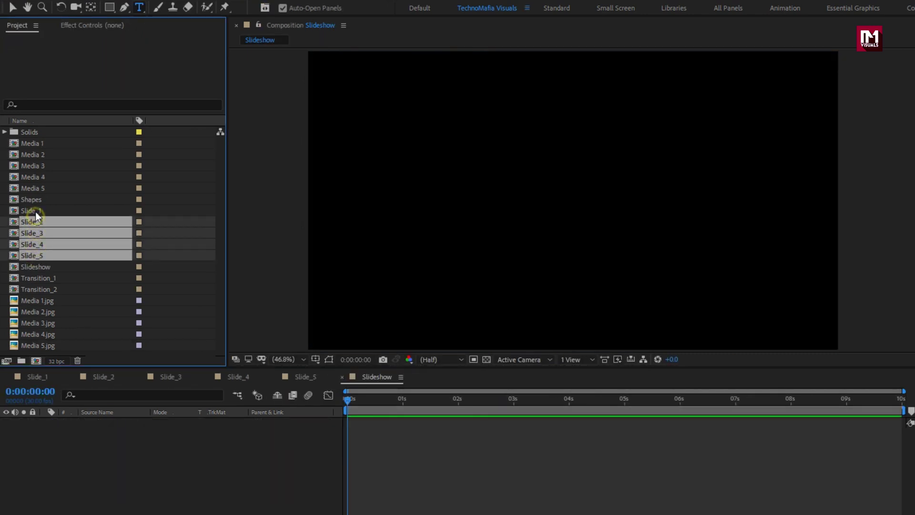
pyautogui.keyDown('shift'); pyautogui.click(35, 212); pyautogui.keyUp('shift')
pyautogui.moveTo(36, 212); pyautogui.dragTo(101, 445)
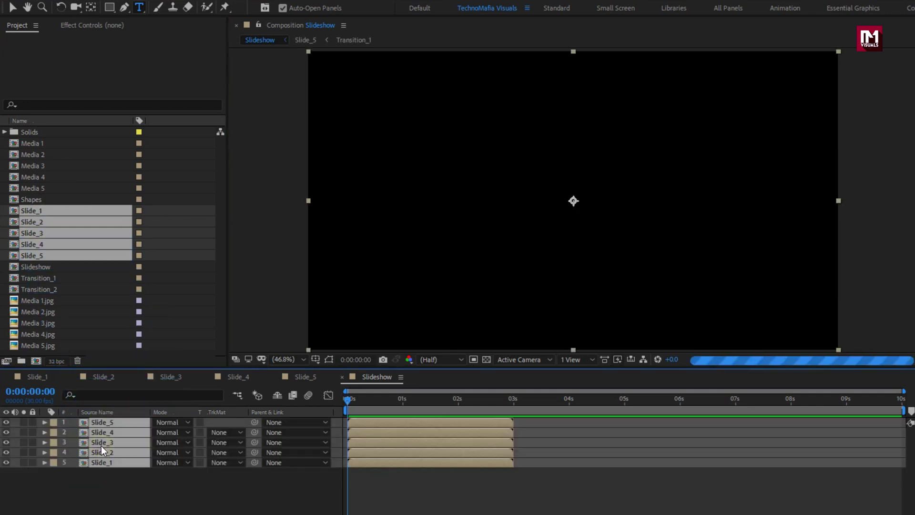
pyautogui.click(112, 482)
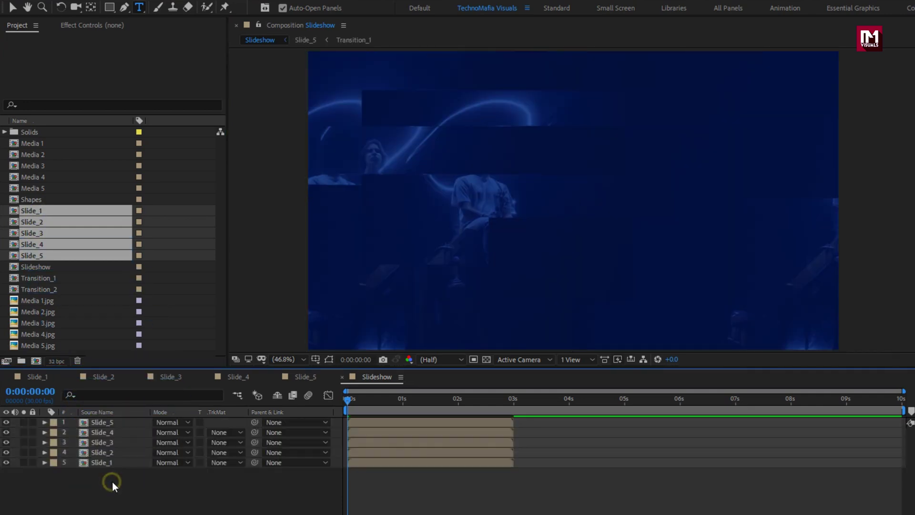
# - Shift the Slide_2 layer to start at 2 seconds and the Slide_3 layer to start at 4 seconds
pyautogui.click(458, 403)
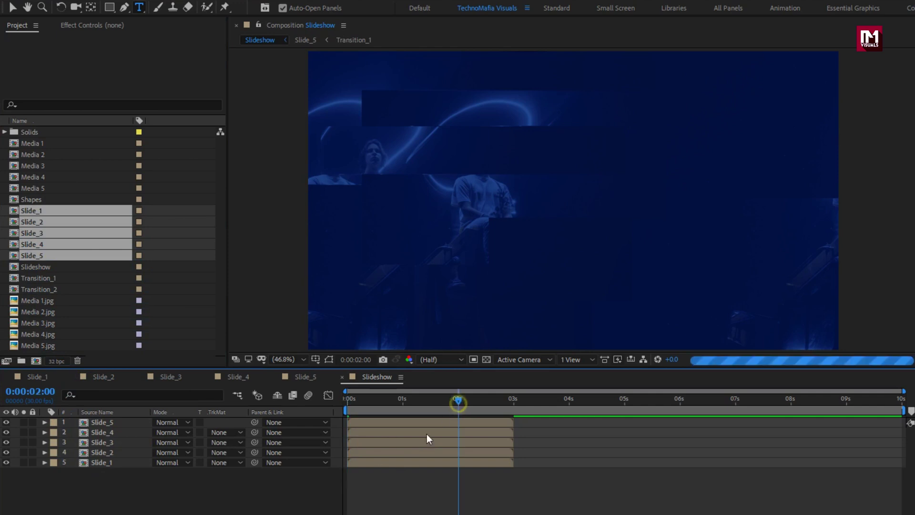
pyautogui.moveTo(362, 457); pyautogui.dragTo(472, 454)
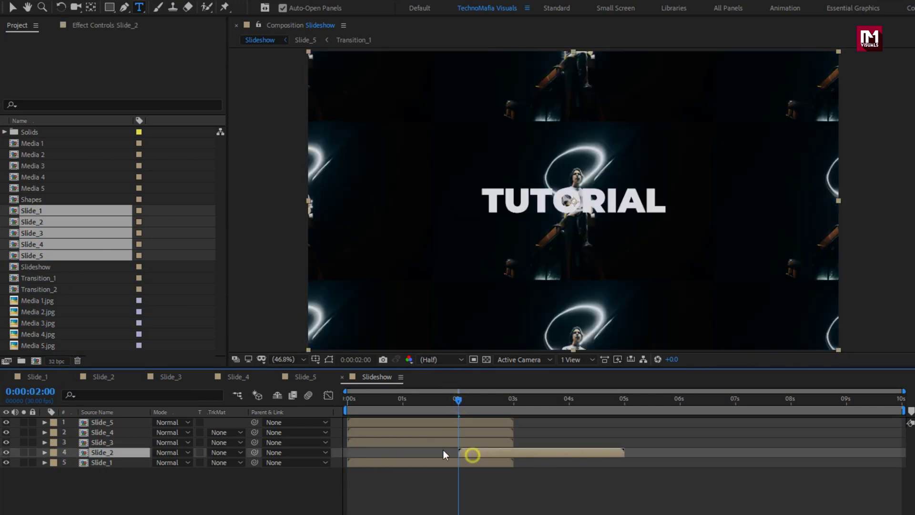
pyautogui.click(394, 443)
pyautogui.moveTo(393, 444); pyautogui.dragTo(579, 442)
pyautogui.click(569, 404)
# - Shift the Slide_4 layer to start at 6 seconds and the Slide_5 layer to start at 8 seconds
pyautogui.moveTo(441, 436); pyautogui.dragTo(762, 432)
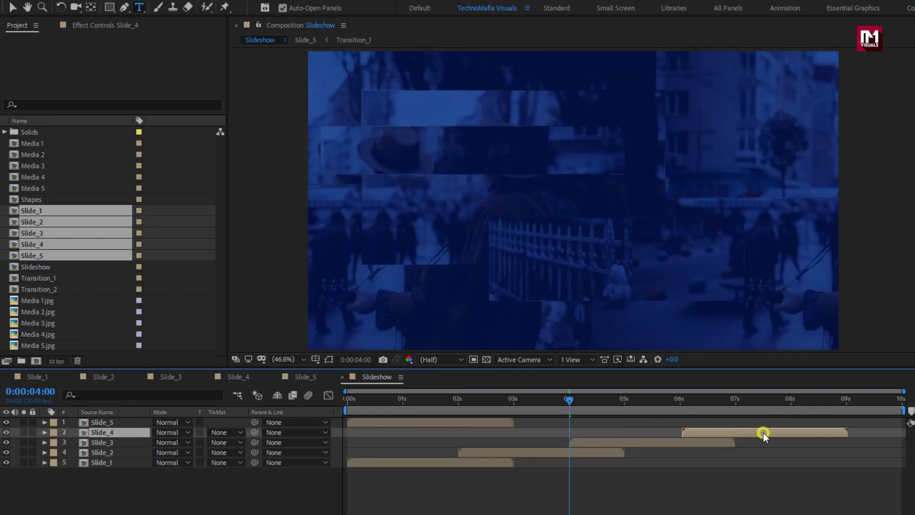
pyautogui.click(680, 400)
pyautogui.click(688, 433)
pyautogui.moveTo(688, 432); pyautogui.dragTo(686, 433)
pyautogui.moveTo(412, 422); pyautogui.dragTo(853, 425)
pyautogui.click(791, 400)
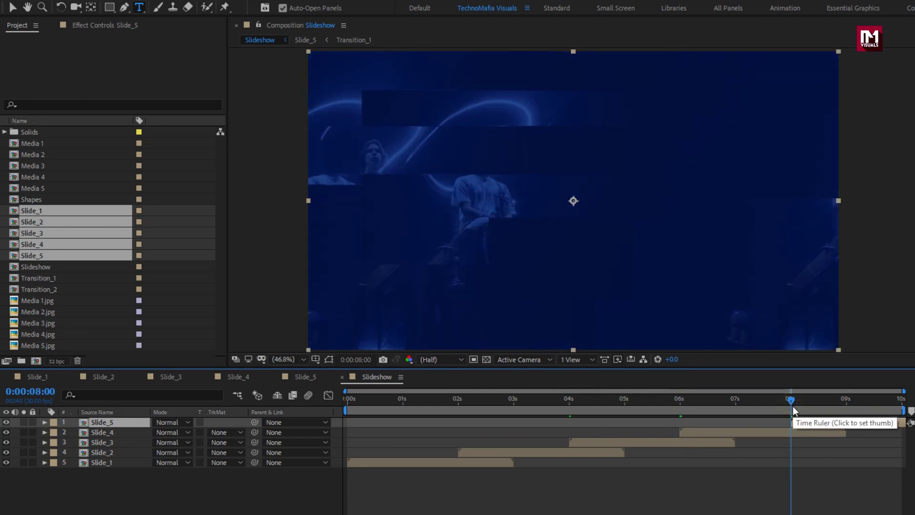
# - Preview the Slideshow composition from its beginning
pyautogui.click(346, 399)
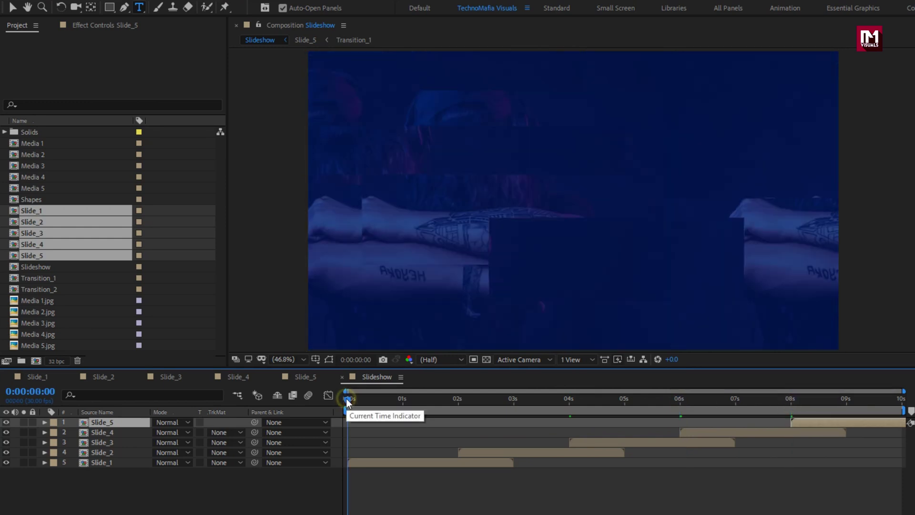
pyautogui.press('space')
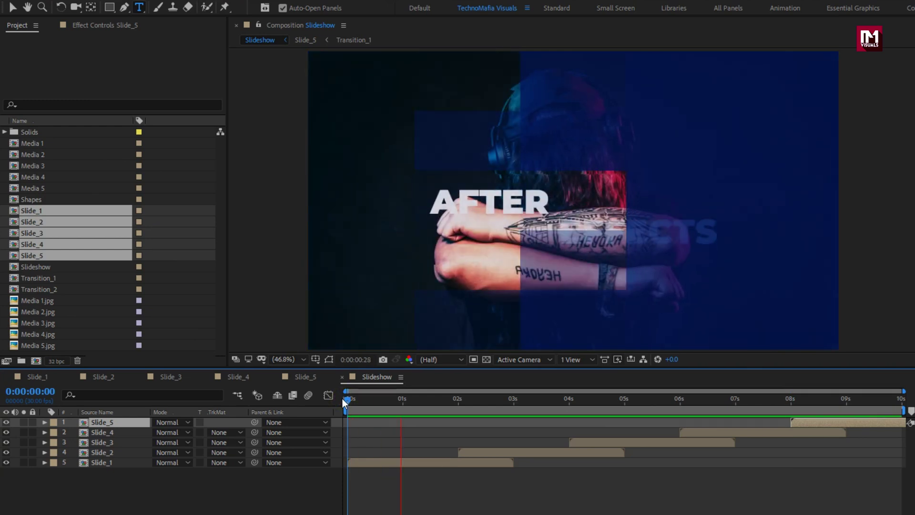